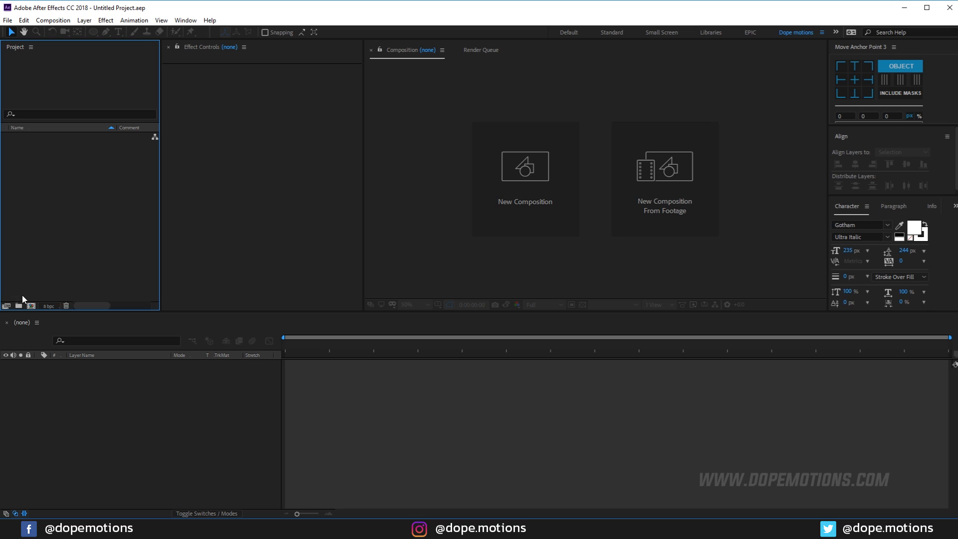
Create a new 1920 x 1080, 30 fps, 10-second composition named Main.
click(31, 306)
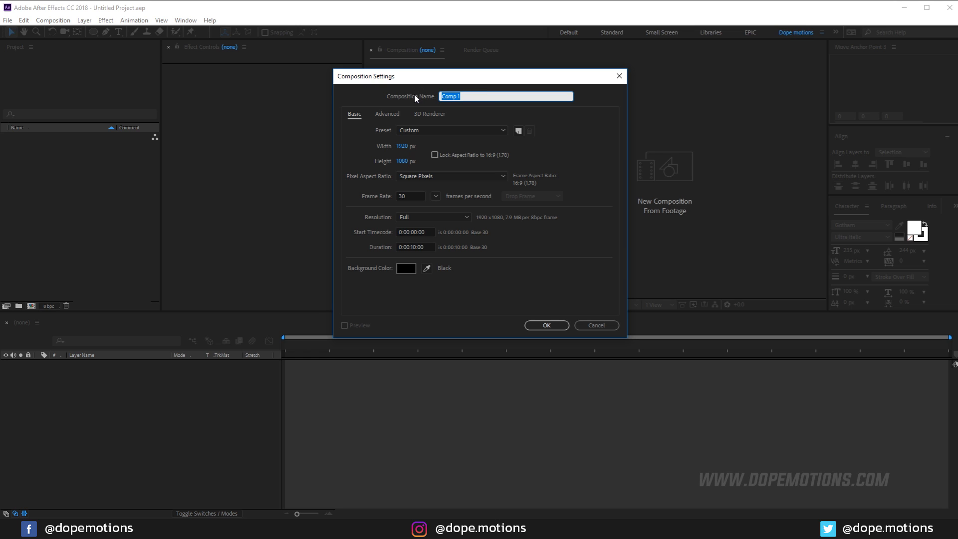
text(Main)
click(547, 325)
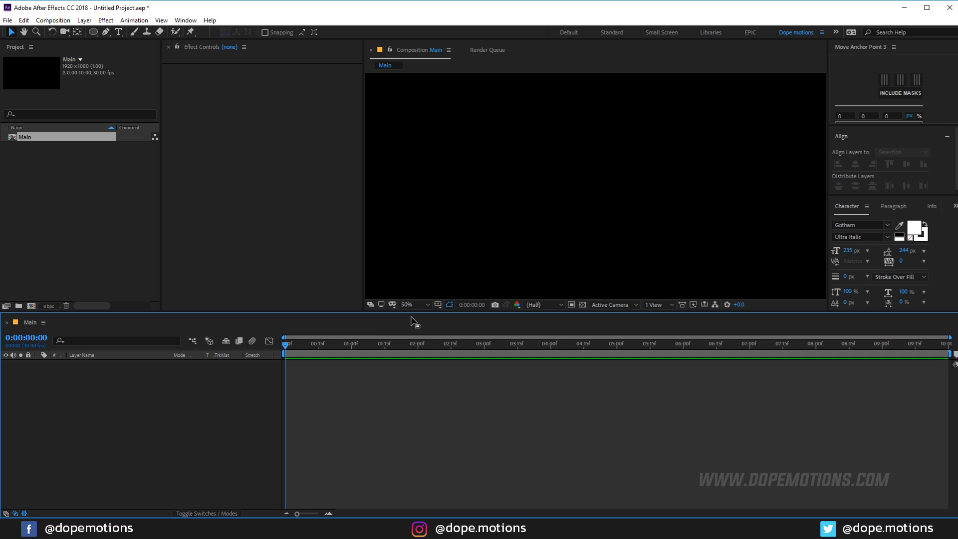
Add a full-frame ellipse as a new shape layer and set its fill to none.
drag(413, 319, 415, 360)
key(comma)
key(comma)
key(period)
key(period)
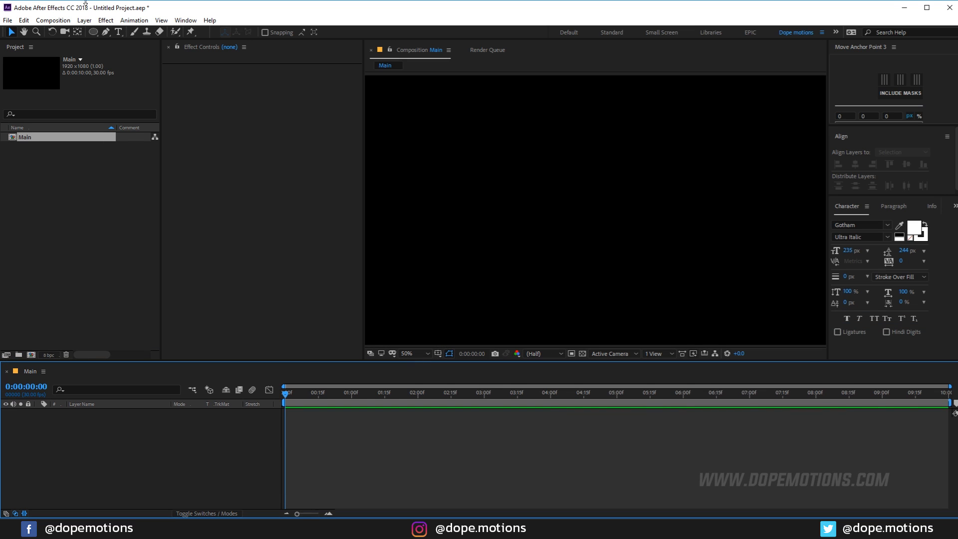
double_click(93, 32)
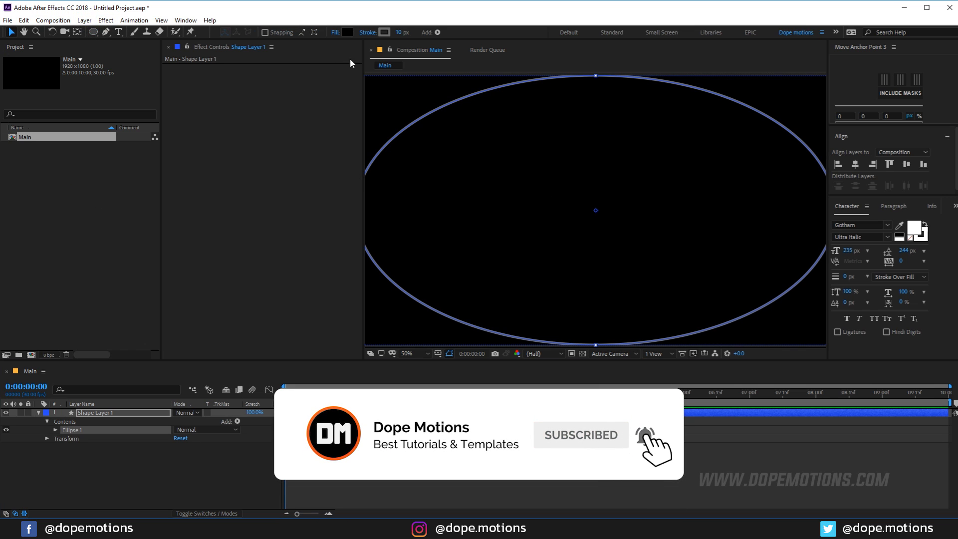
click(335, 32)
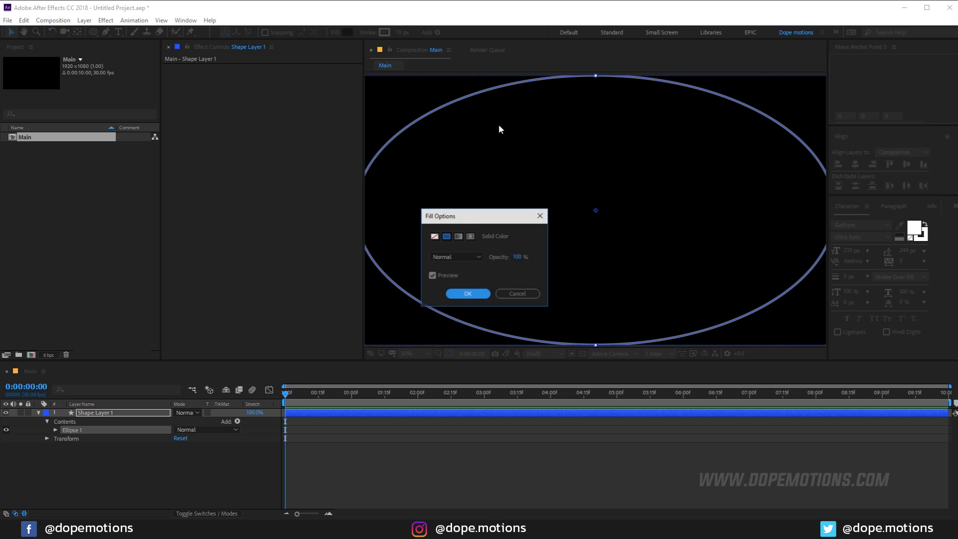
click(435, 236)
click(467, 294)
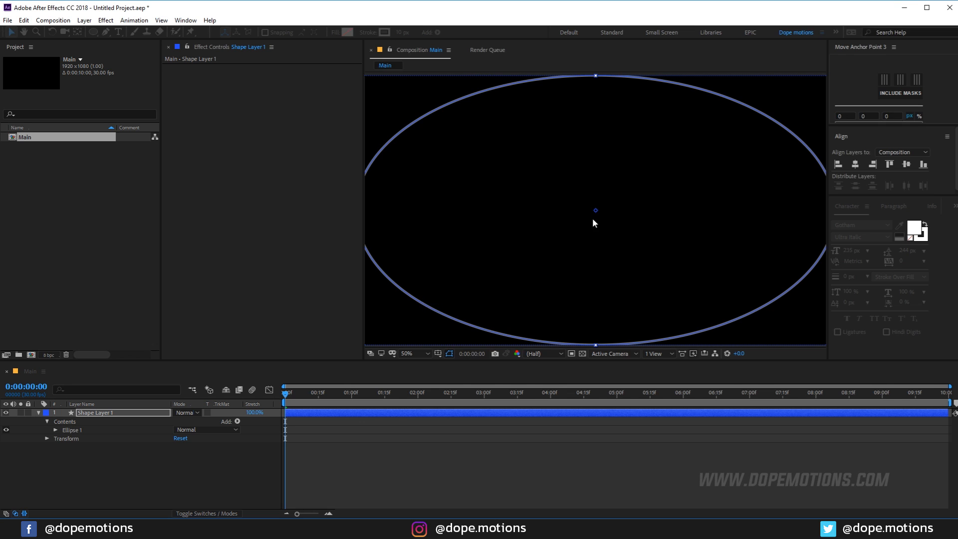
Set the ellipse's stroke width to 220 px.
drag(399, 32, 399, 30)
click(400, 32)
text(250)
key(Return)
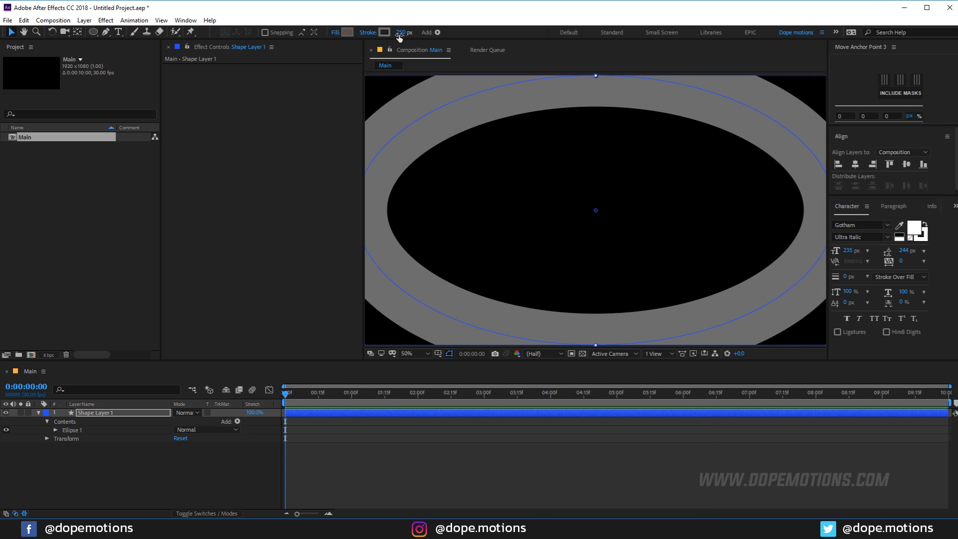
click(401, 34)
text(220)
key(Return)
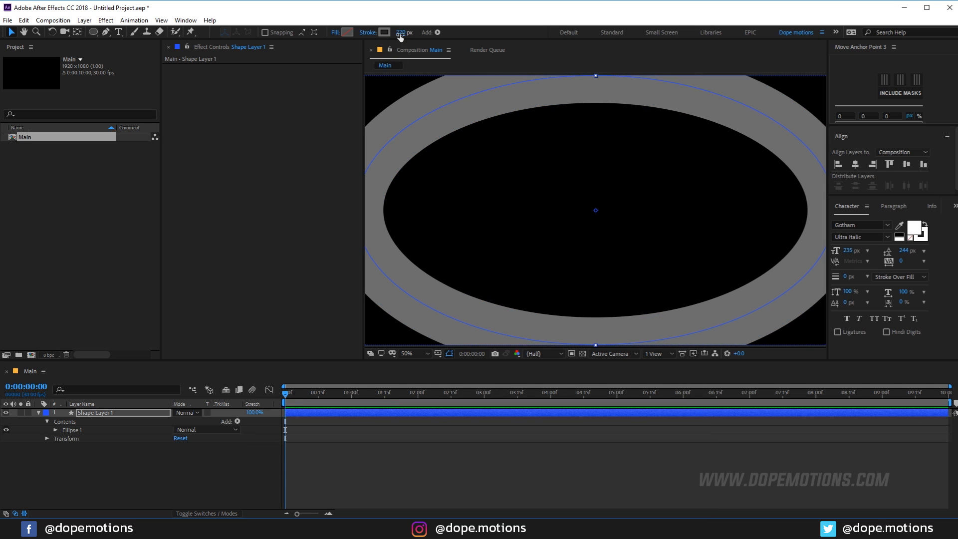
Constrain the ellipse path to equal proportions and set its size to 220 x 220.
click(55, 430)
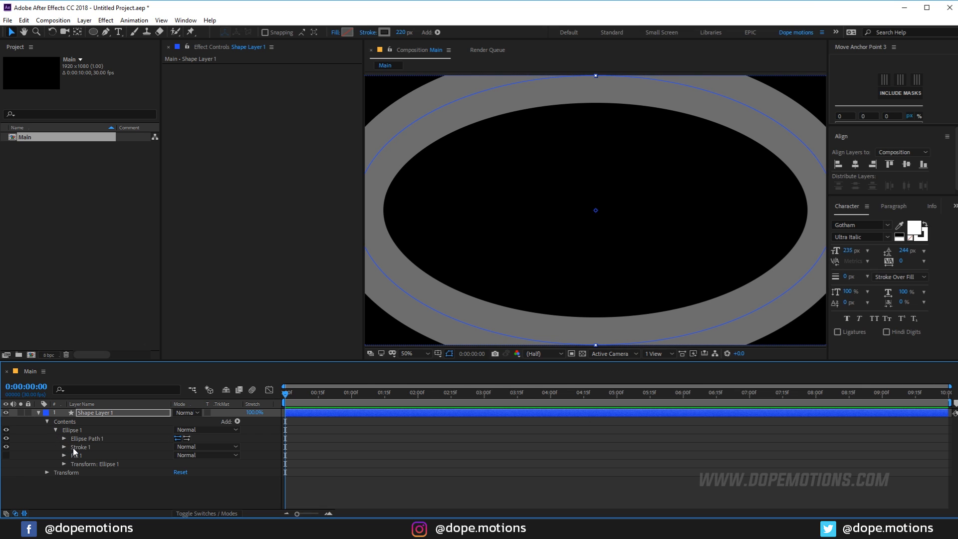
click(63, 438)
click(176, 446)
alt+click(177, 446)
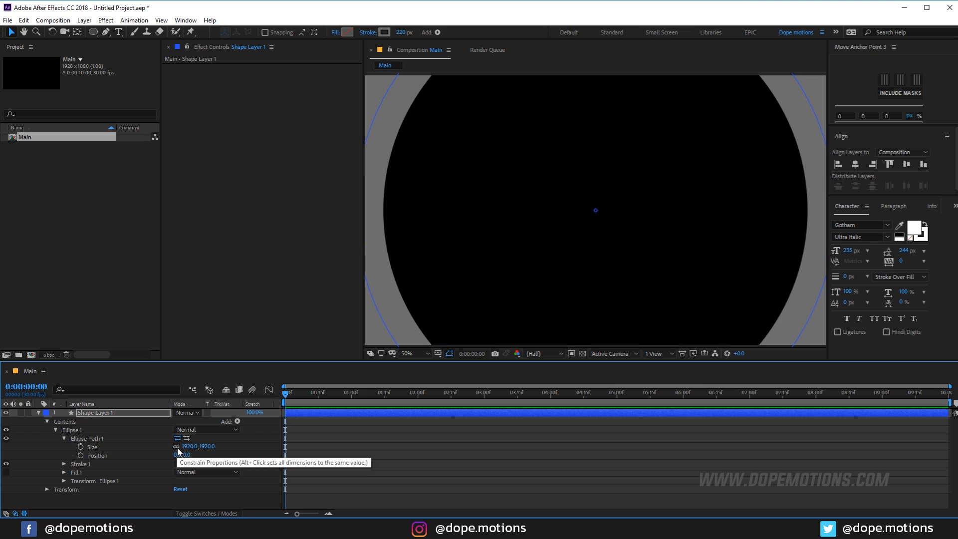
click(208, 448)
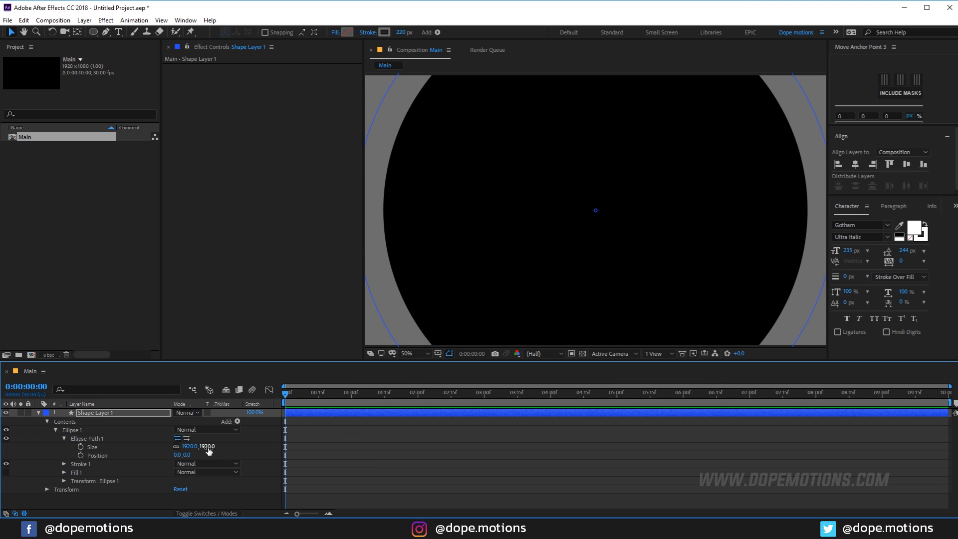
text(220)
key(Return)
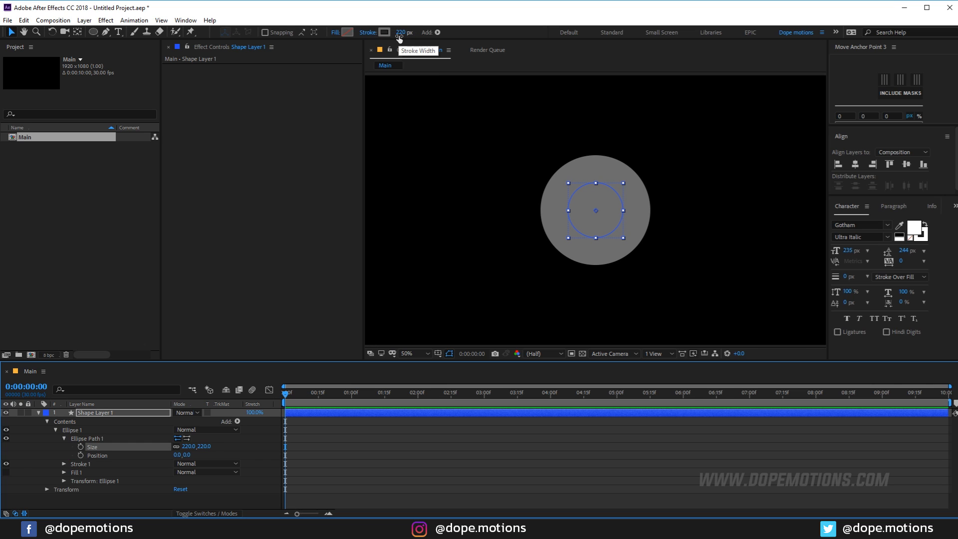
click(63, 438)
Add Trim Paths to the ellipse and change its stroke color to off-white F4F4F4.
click(238, 421)
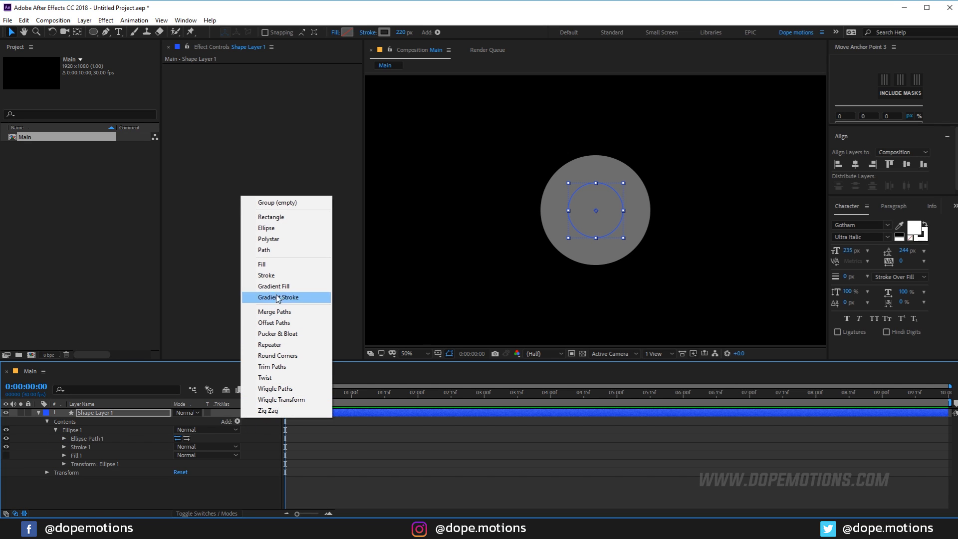
click(272, 366)
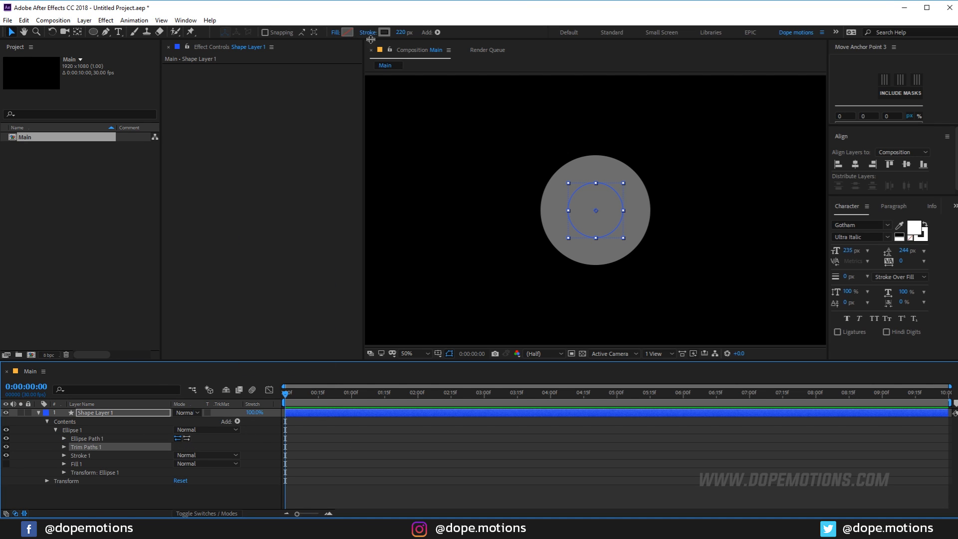
click(384, 32)
drag(161, 230, 78, 194)
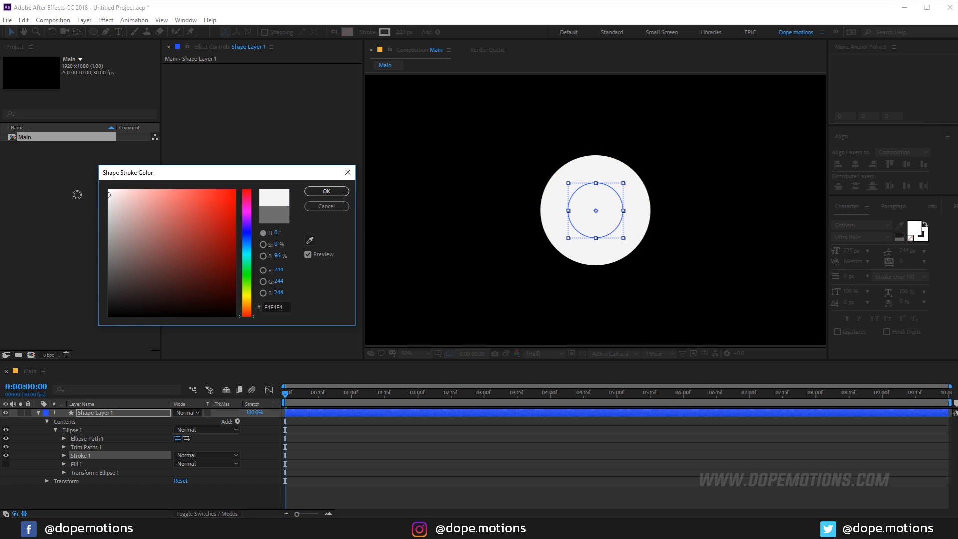
click(333, 194)
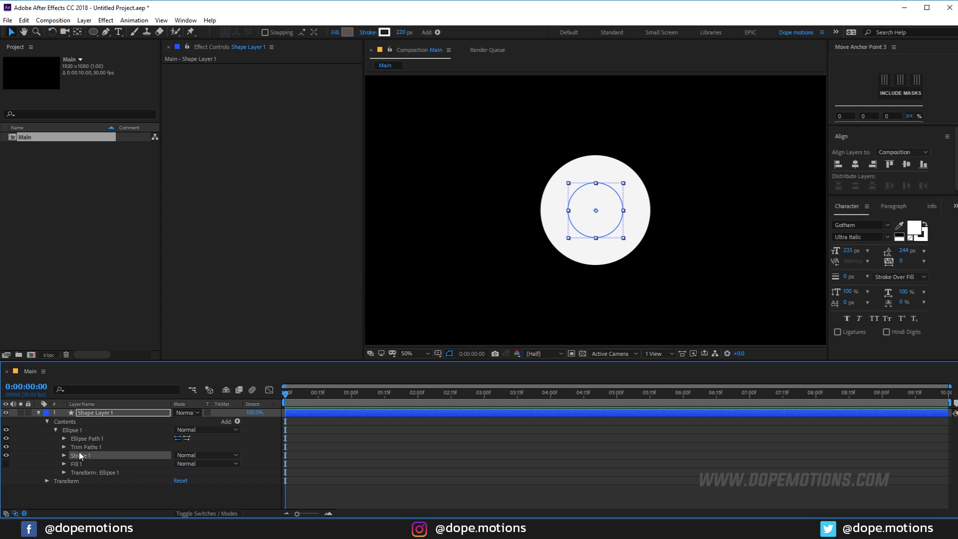
Keyframe the Trim Paths End from 0% at the start to 100% at 1 second and apply Easy Ease to both keyframes.
click(64, 446)
drag(180, 463, 110, 466)
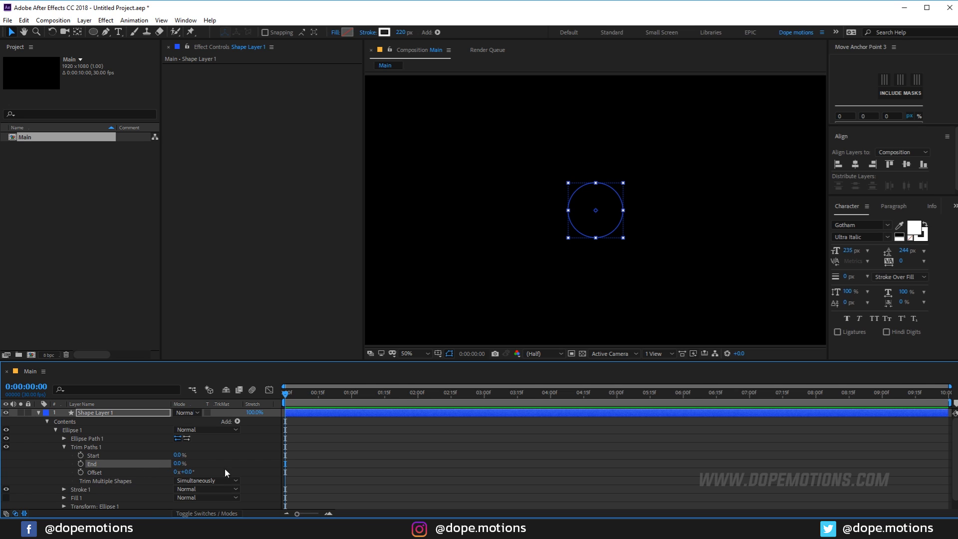
click(352, 392)
drag(178, 464, 419, 477)
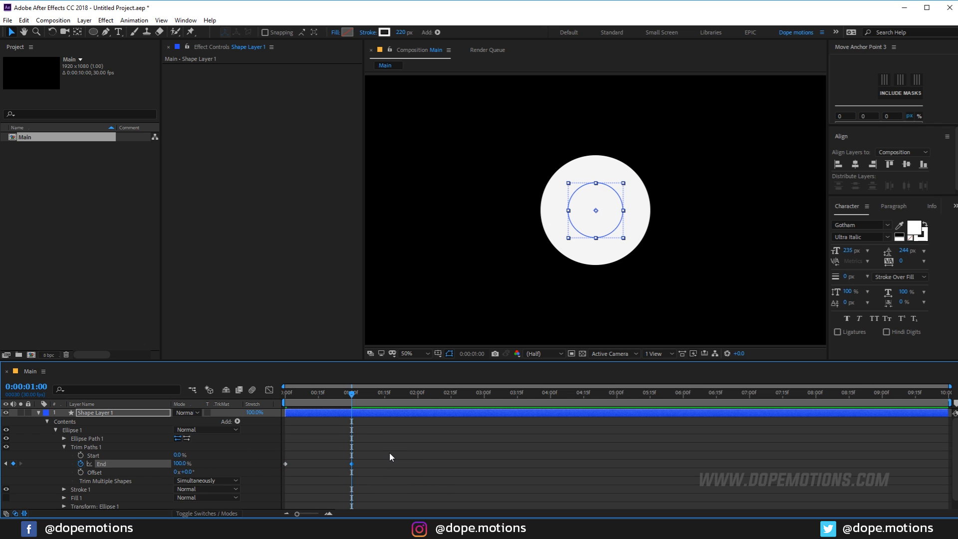
drag(372, 449, 252, 486)
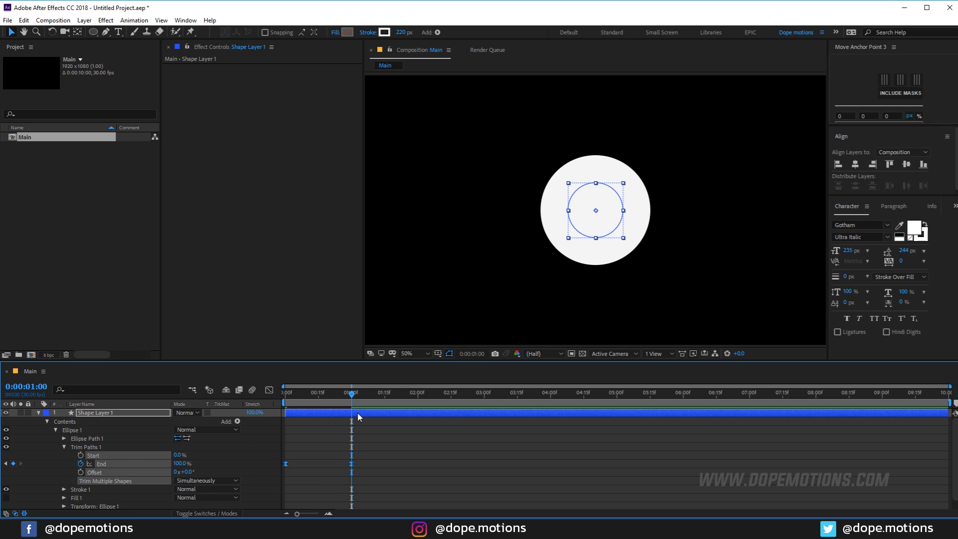
Reshape the End property's speed graph to peak early and slow down gradually, and preview the animation.
click(269, 390)
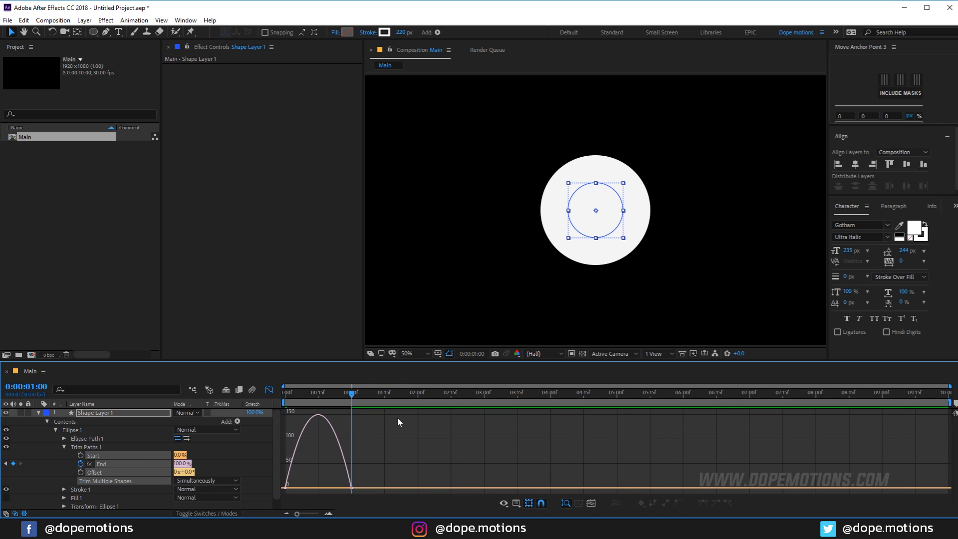
right_click(387, 437)
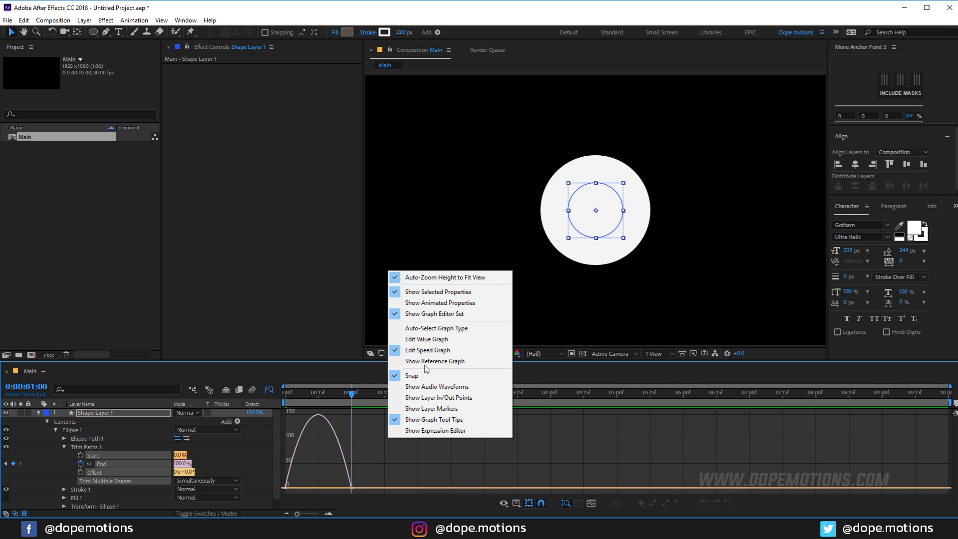
click(418, 350)
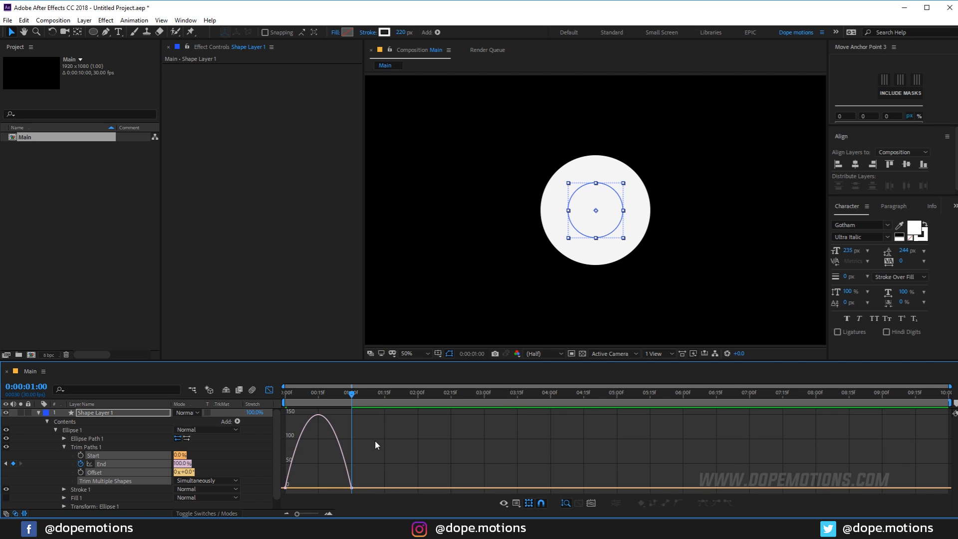
scroll(305, 477, up, 1)
drag(355, 512, 342, 512)
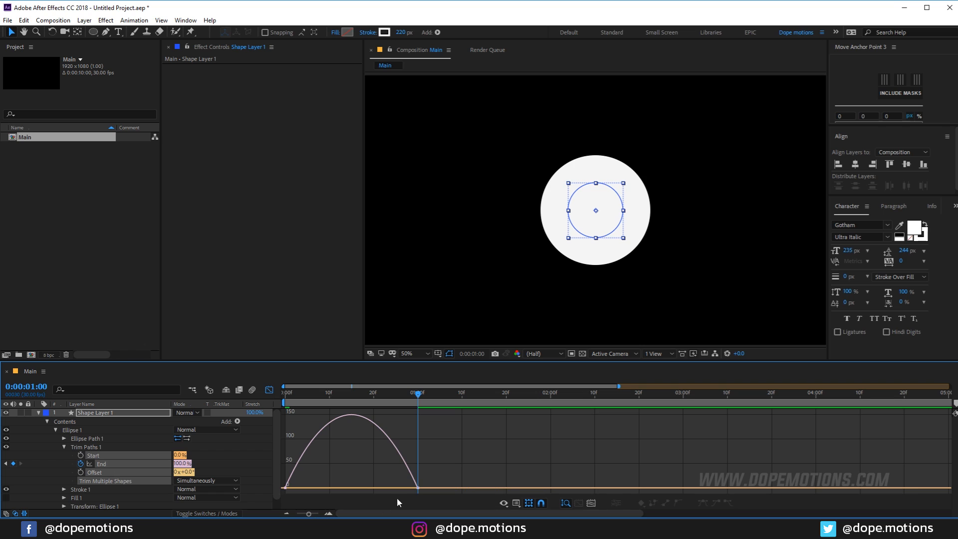
click(394, 488)
drag(395, 489, 351, 487)
drag(300, 402, 250, 397)
key(space)
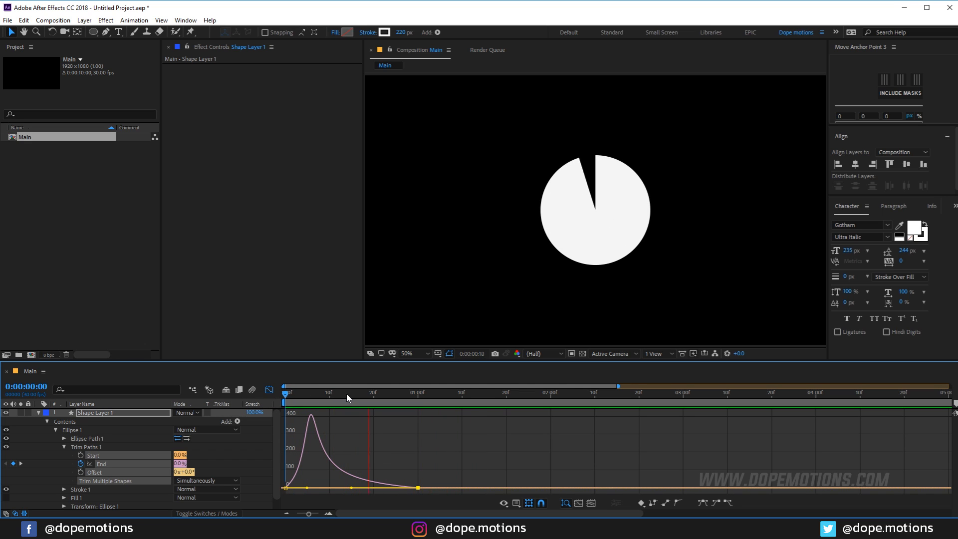
key(space)
click(268, 389)
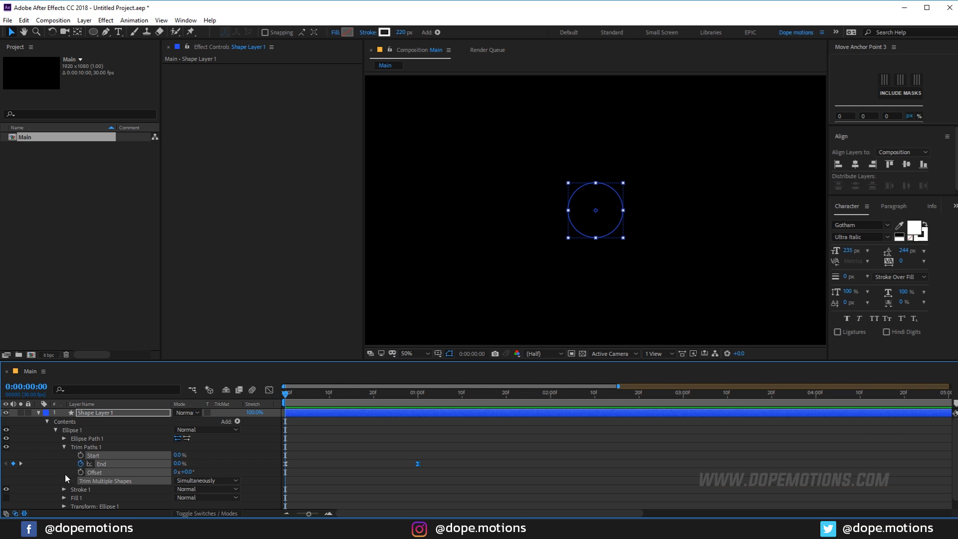
Duplicate the circle layer, place the copy beneath the original, and delay its start by about 3 frames.
click(38, 413)
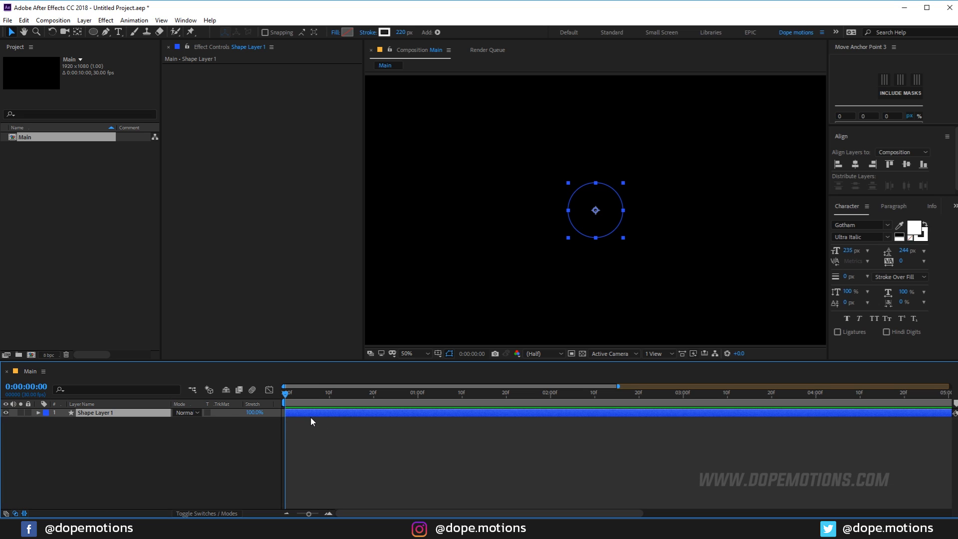
key(ctrl+d)
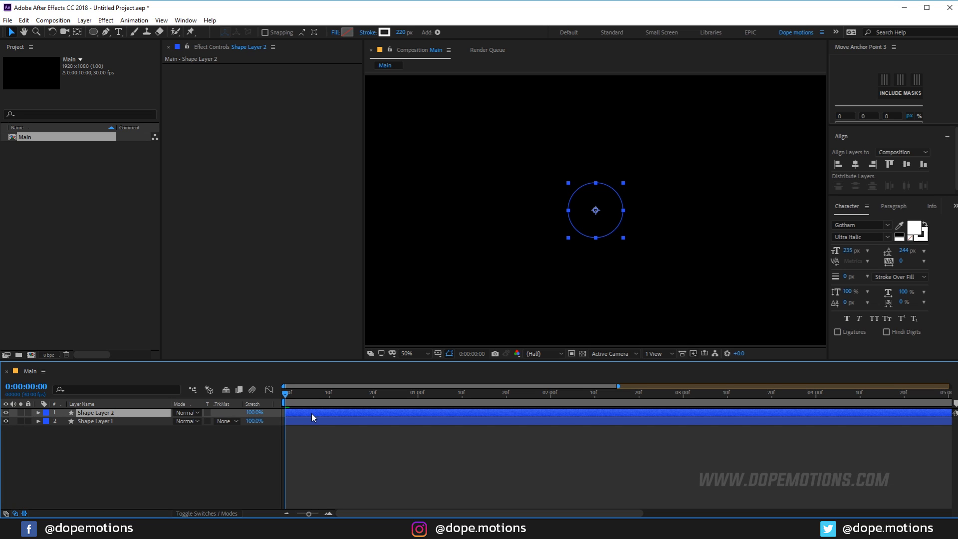
drag(109, 414, 122, 441)
drag(303, 420, 360, 401)
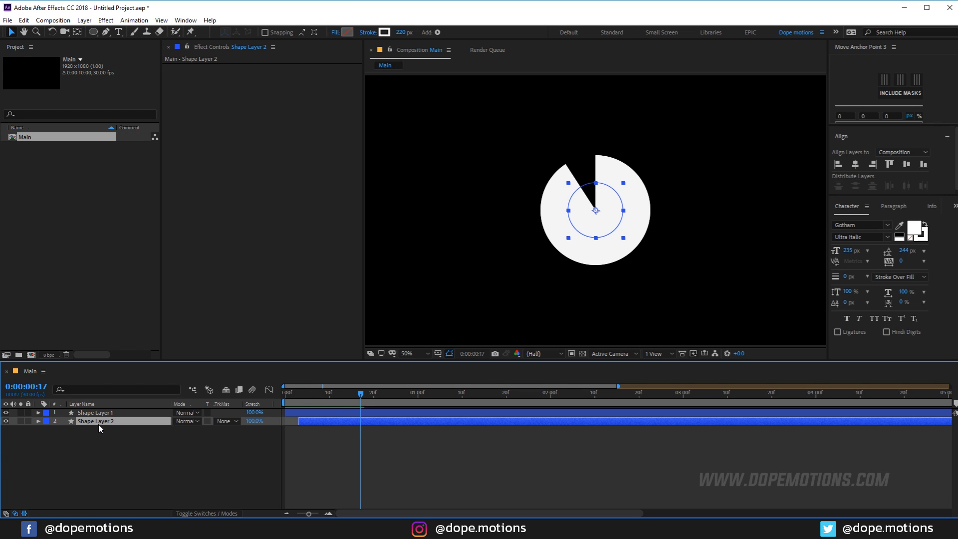
Enlarge Shape Layer 2's ellipse path to 648 x 648.
key(u)
key(u)
drag(200, 455, 414, 449)
Shift Shape Layer 2 in time so that it starts at frame 5.
drag(360, 399, 334, 412)
click(314, 425)
scroll(313, 425, up, 1)
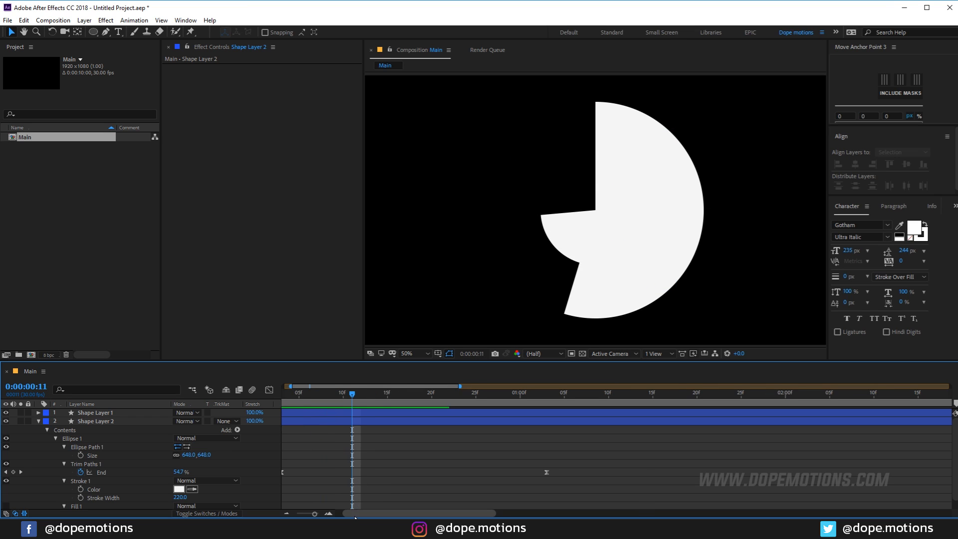
drag(363, 513, 346, 513)
click(327, 404)
drag(324, 424, 426, 404)
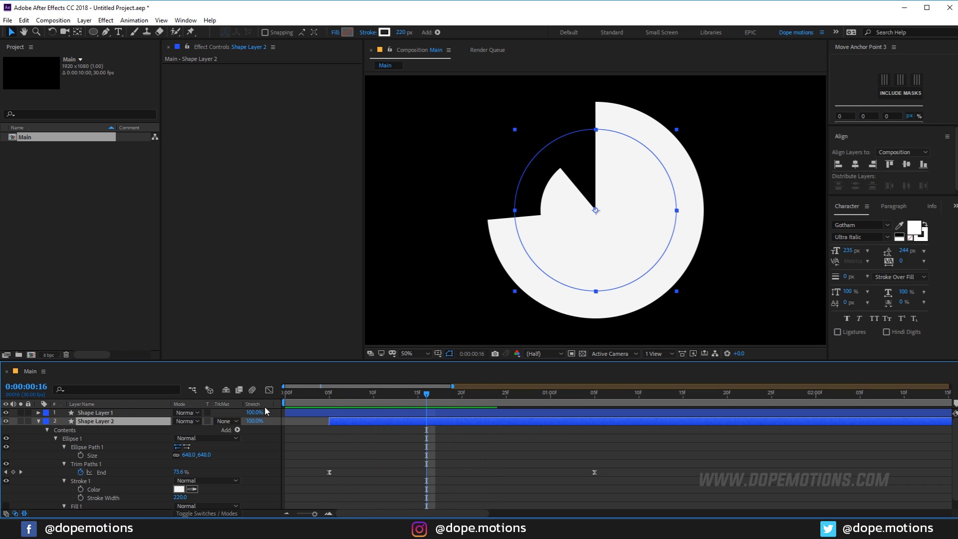
Duplicate Shape Layer 2 and move the lowest layer's start to frame 10.
click(38, 421)
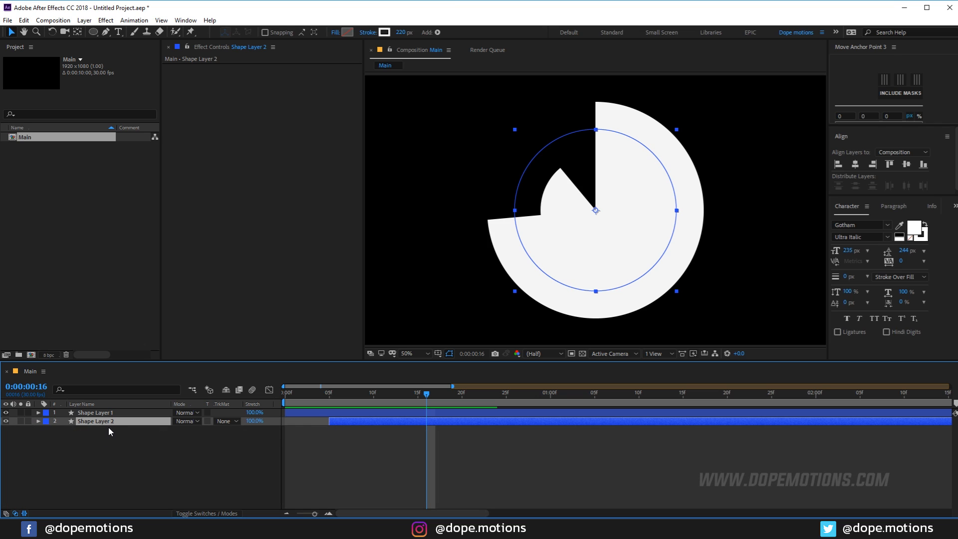
key(ctrl+d)
drag(343, 432, 384, 433)
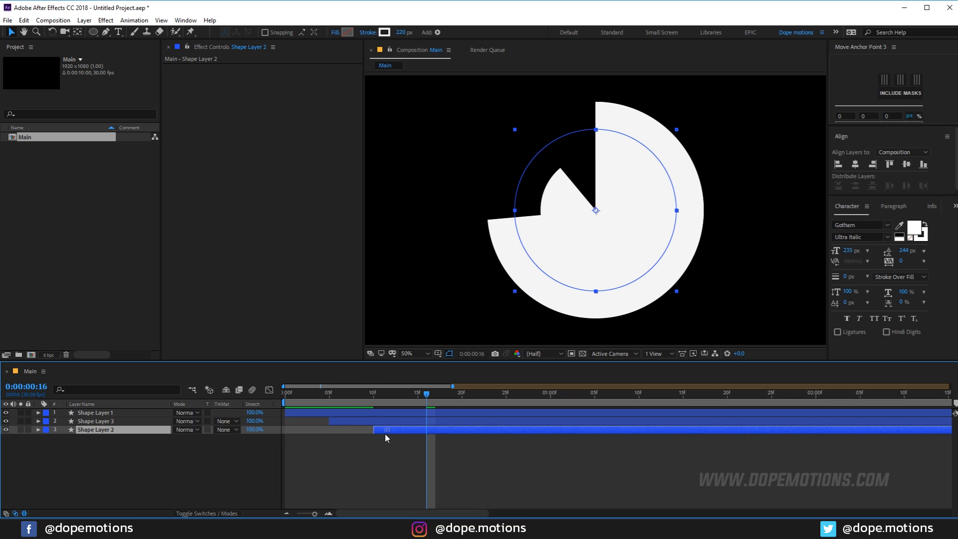
Enlarge the lowest layer's ellipse path until it is about as tall as the frame.
key(u)
key(u)
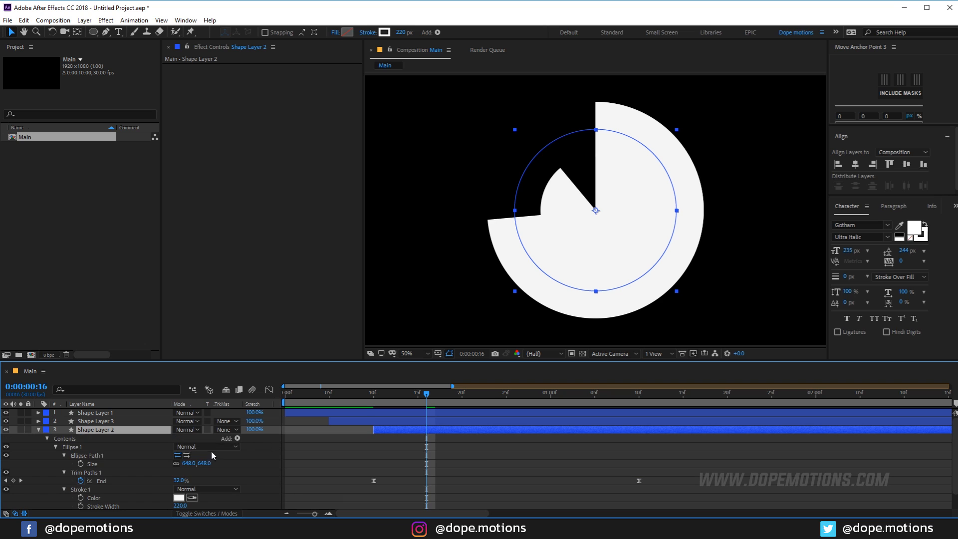
drag(205, 463, 401, 439)
click(39, 433)
Duplicate the lowest ring layer with the bottom one starting at frame 15, and enlarge its ellipse path to 1649 x 1649.
key(ctrl+d)
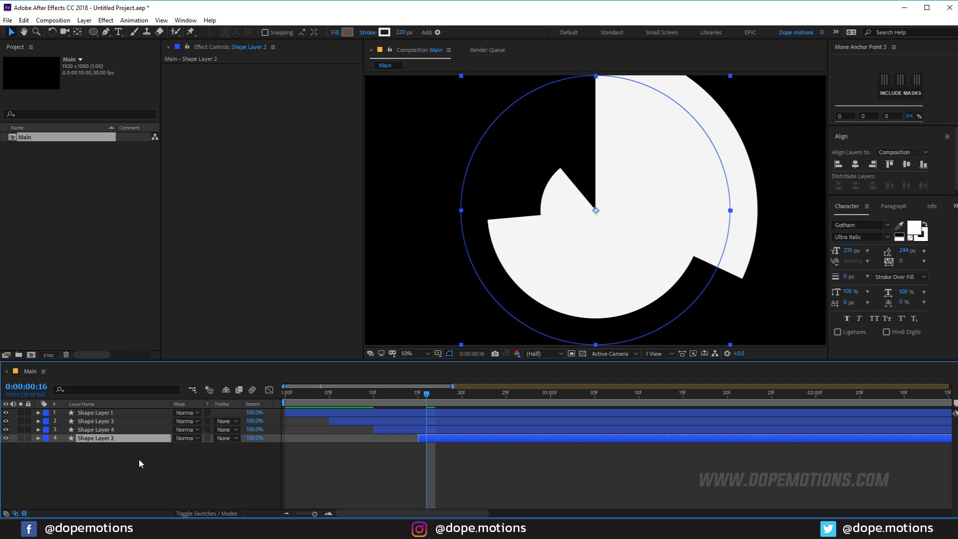
key(u)
key(u)
mouse_move(199, 471)
mouse_down()
mouse_move(302, 465)
mouse_move(389, 434)
mouse_move(435, 398)
mouse_move(561, 407)
mouse_up()
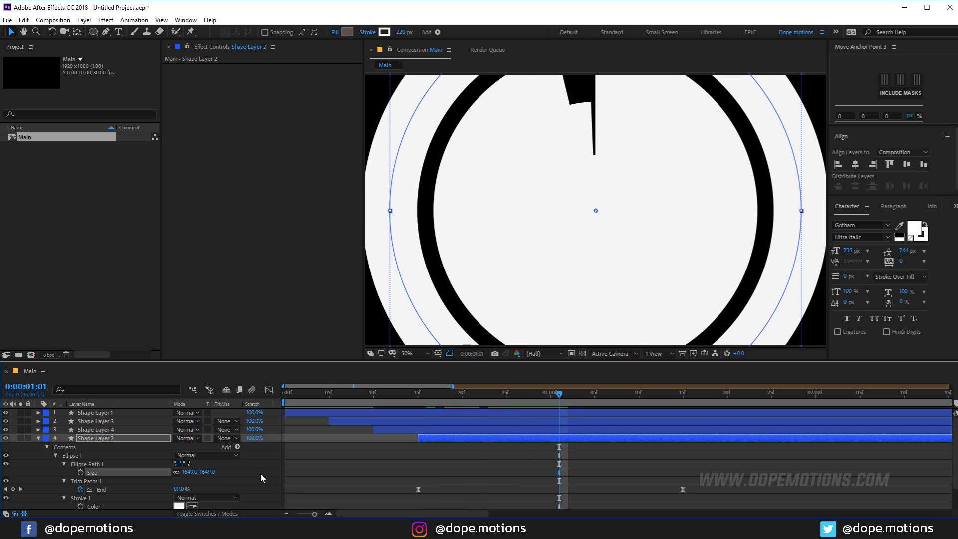
Reduce the lowest ring layer's ellipse path size to 1510 x 1510 and collapse its properties.
drag(207, 472, 149, 483)
key(space)
click(39, 438)
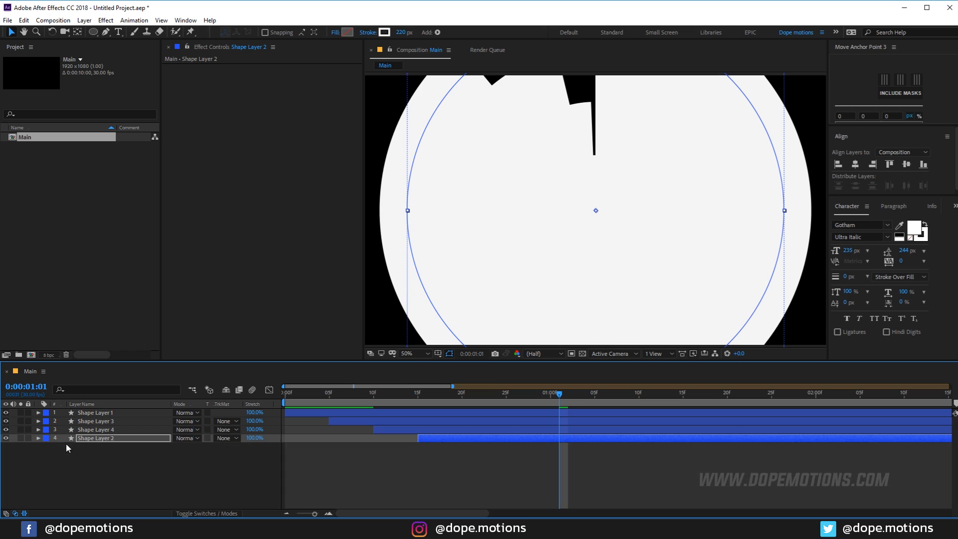
Duplicate Shape Layer 2 and move the lowest layer's start to frame 20.
click(110, 441)
key(ctrl+d)
key(comma)
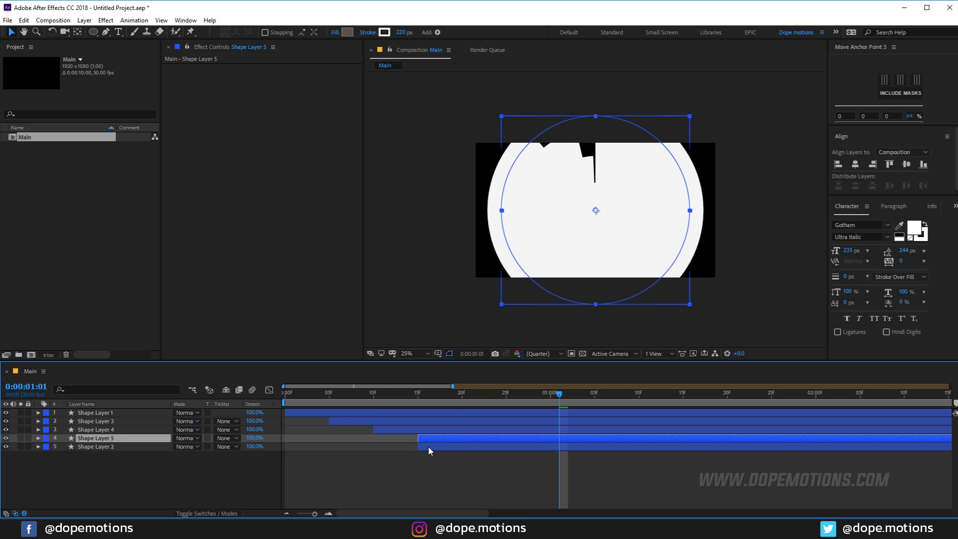
drag(428, 446, 470, 447)
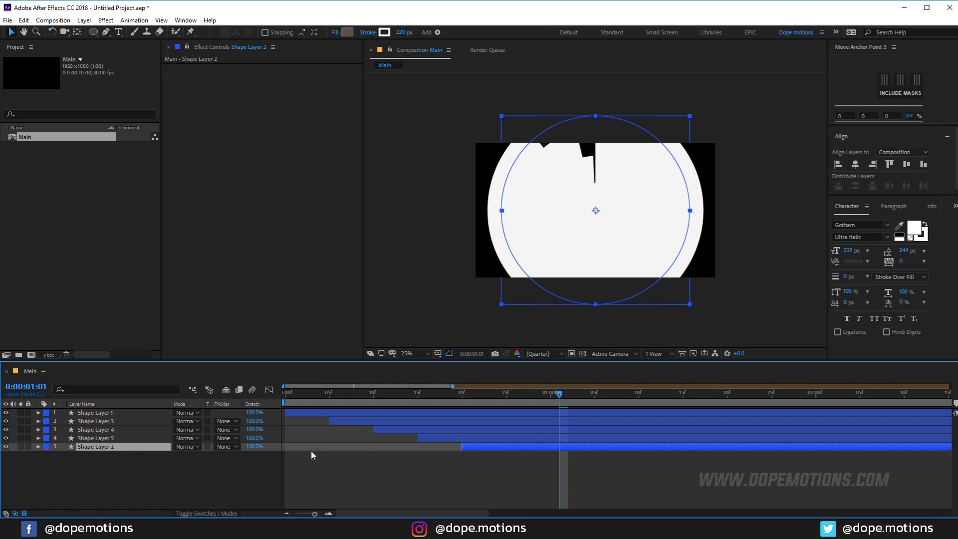
Enlarge the ellipse path of the lowest ring layer to 1943 x 1943.
key(u)
click(624, 402)
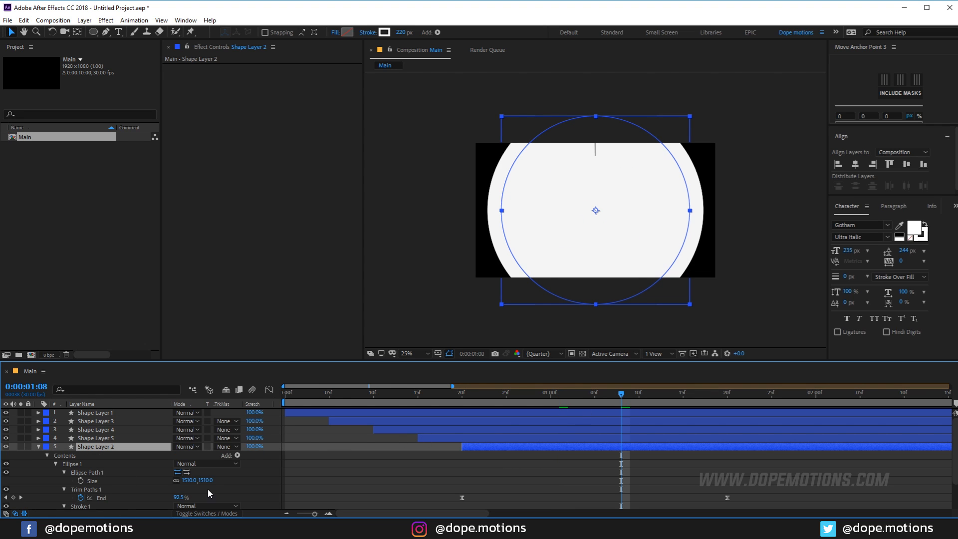
drag(189, 480, 412, 475)
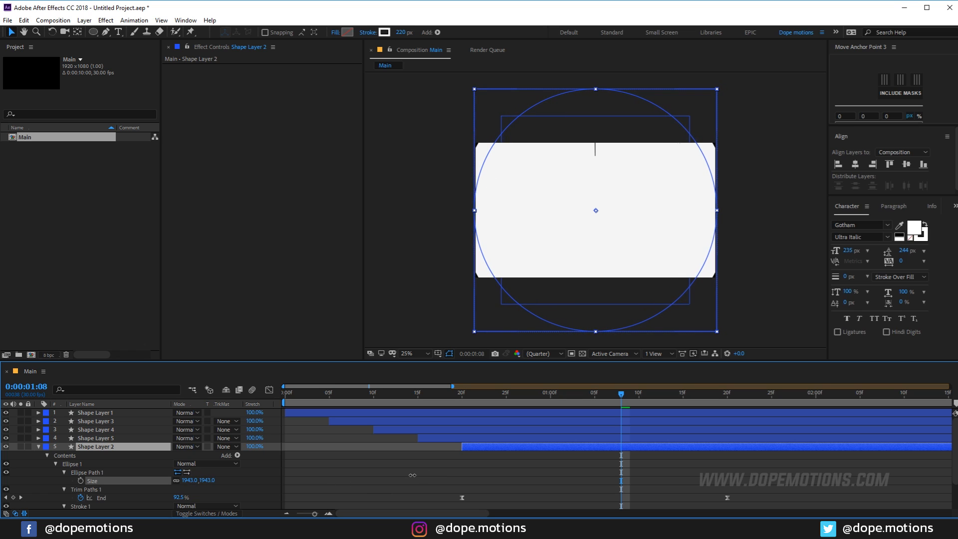
Widen the lowest ring's stroke to 272 px, check the corners over time, and collapse the layer.
scroll(413, 328, up, 1)
drag(402, 308, 535, 259)
key(v)
drag(401, 32, 432, 33)
scroll(571, 208, down, 2)
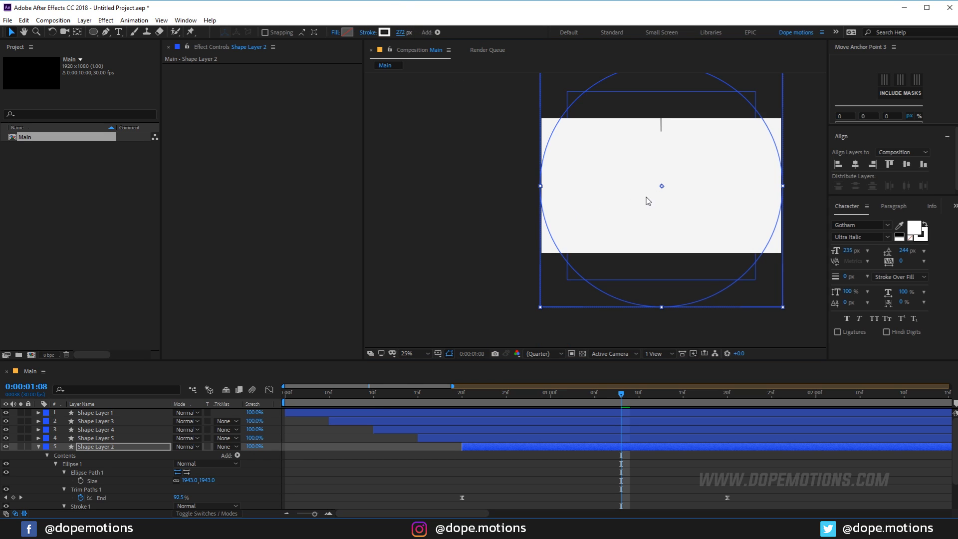
drag(650, 197, 562, 237)
mouse_move(640, 396)
mouse_down()
mouse_move(339, 418)
mouse_move(513, 424)
mouse_move(708, 487)
mouse_move(439, 422)
mouse_move(435, 429)
mouse_move(745, 416)
mouse_up()
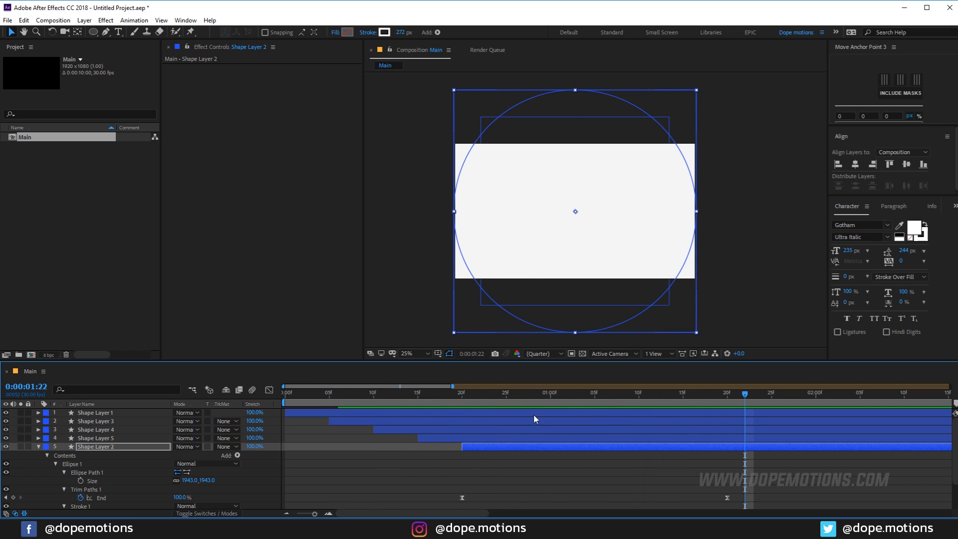
click(39, 447)
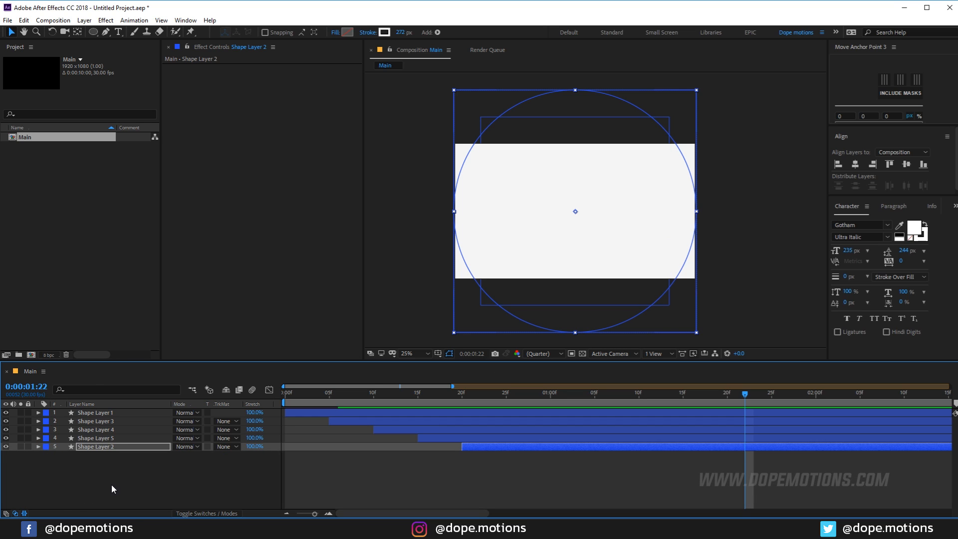
Pre-compose all five ring shape layers into a new composition called Bg_T.
key(ctrl+a)
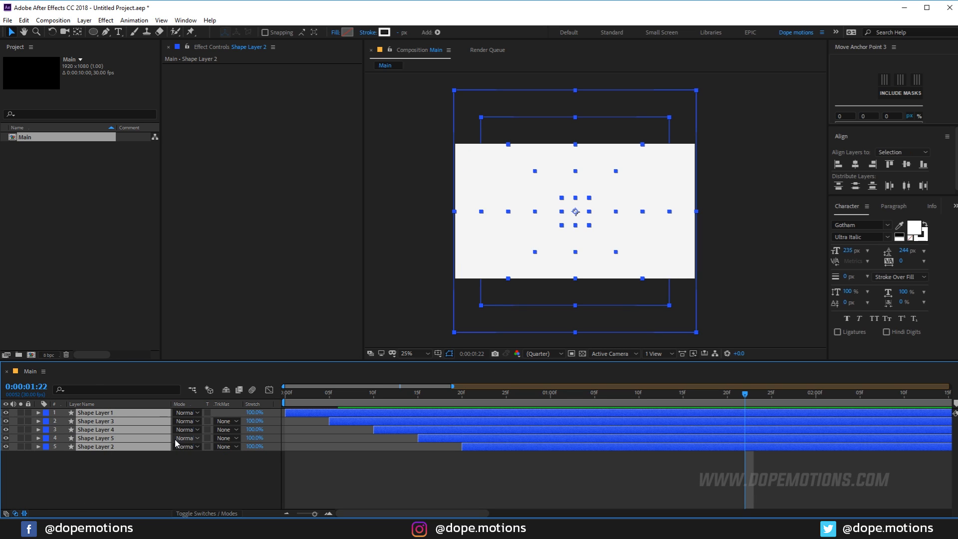
key(ctrl+shift+c)
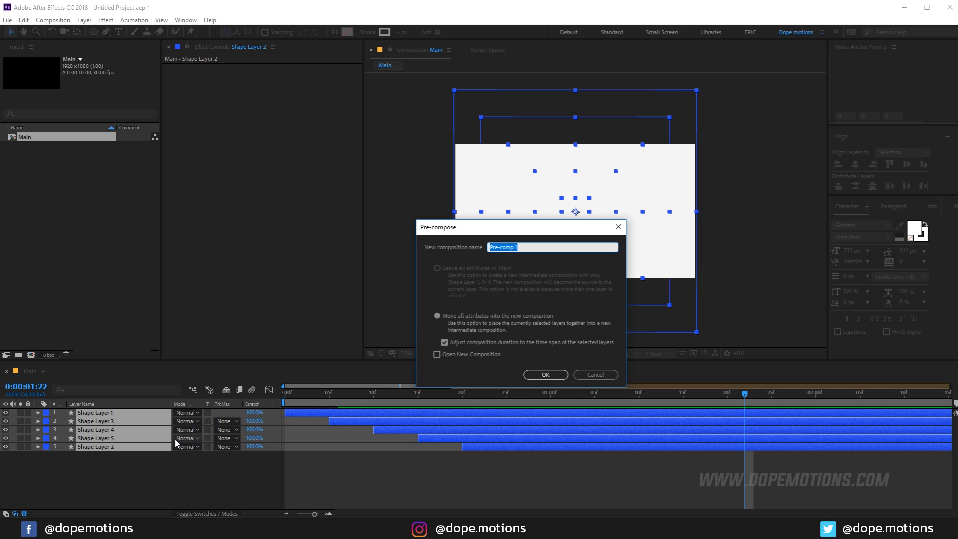
text(Bg_T)
click(545, 375)
Apply a Fill effect to the Bg_T layer and set its color to orange-yellow FFCC00.
drag(350, 394, 382, 394)
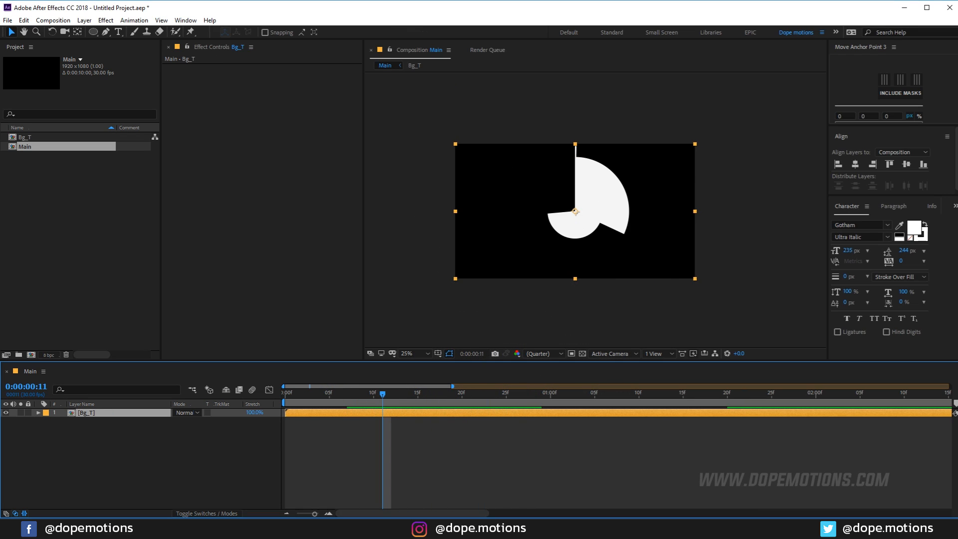
key(ctrl+space)
text(fill)
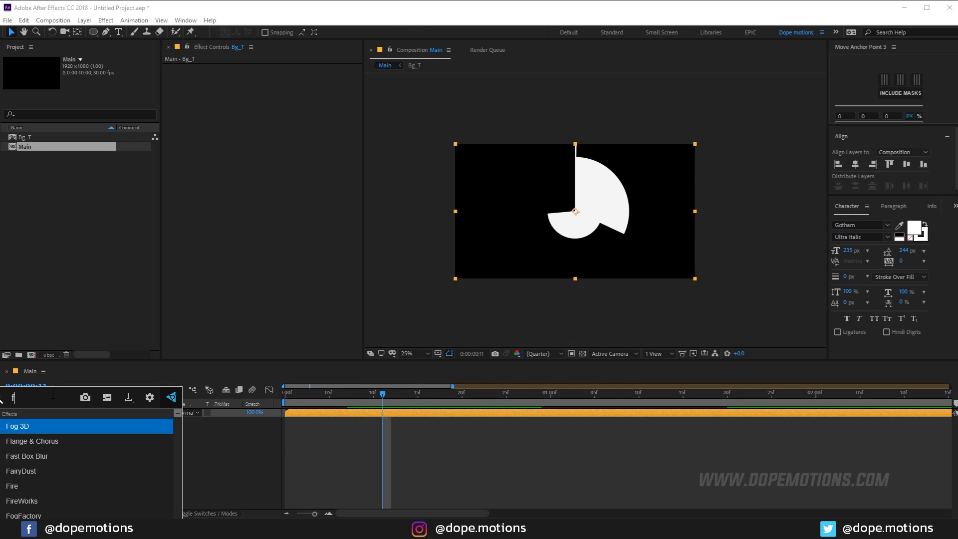
key(Return)
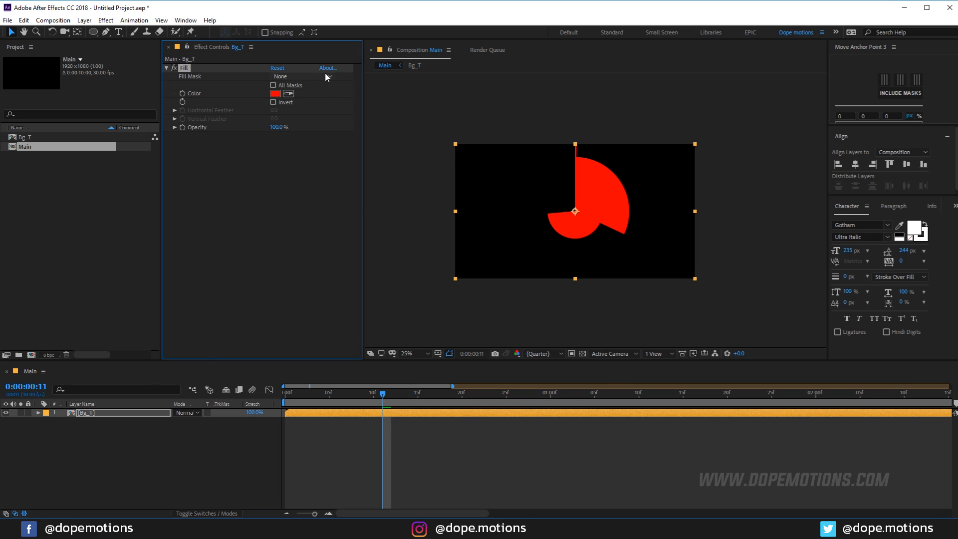
click(276, 94)
drag(253, 270, 251, 305)
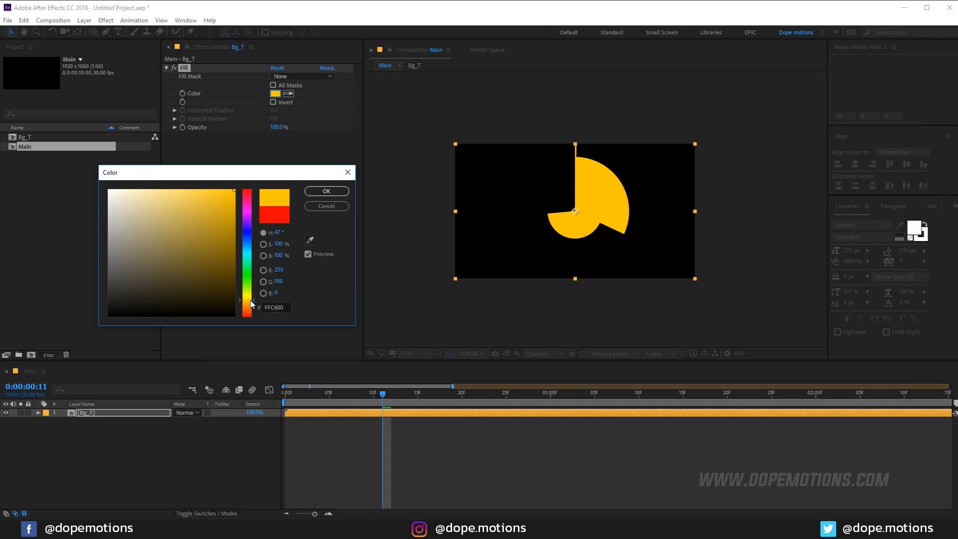
click(326, 191)
Shift the Bg_T layer's fill color to a purer yellow, FFDE00.
drag(407, 398, 444, 398)
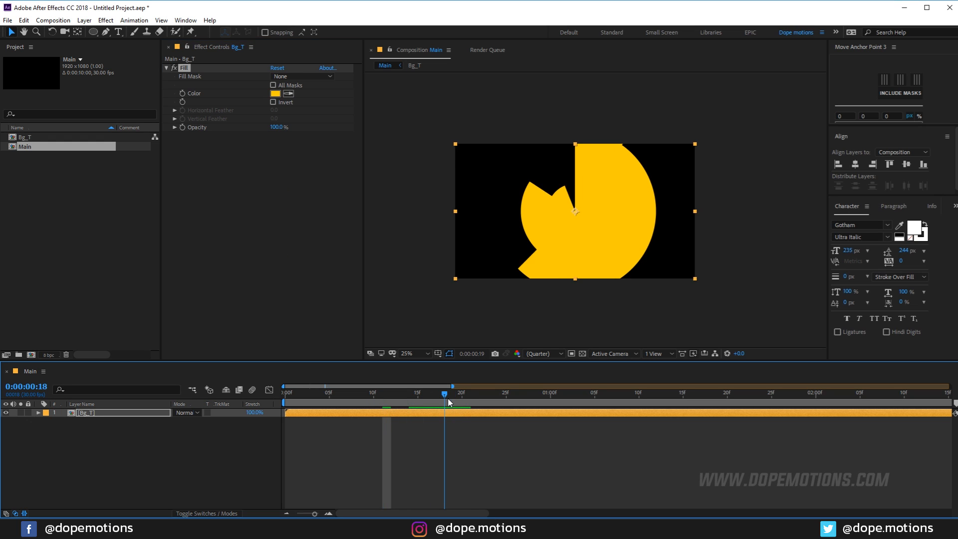
key(period)
click(275, 93)
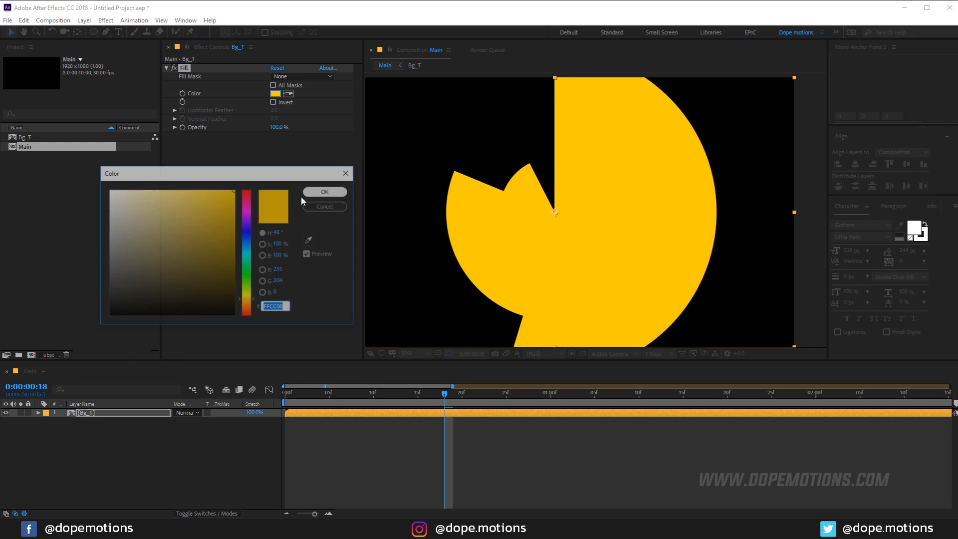
drag(246, 300, 247, 298)
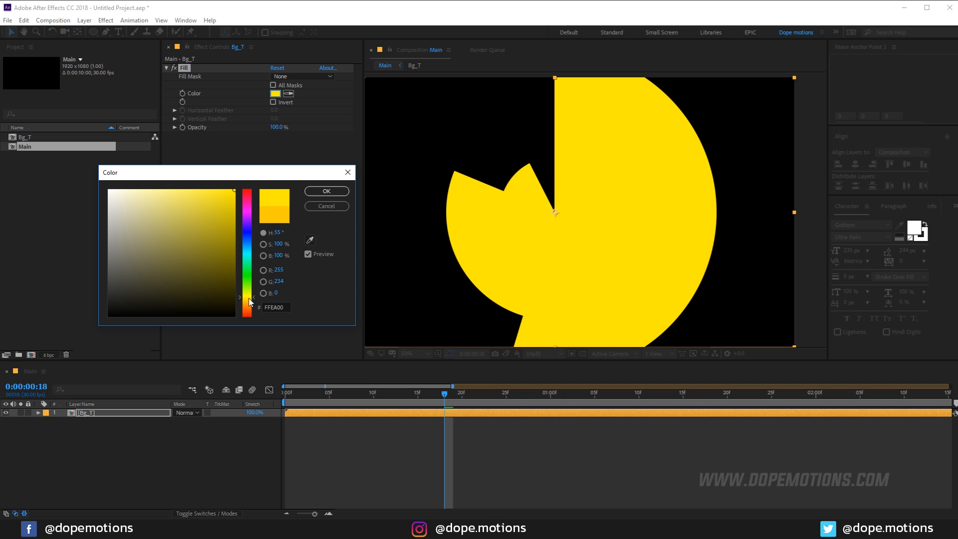
click(325, 191)
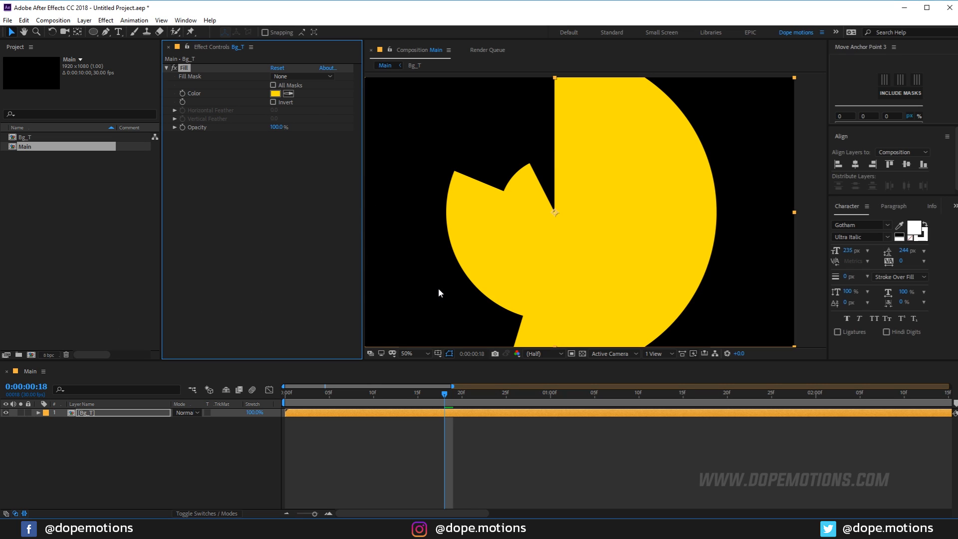
key(ctrl+d)
key(Delete)
click(81, 445)
Duplicate the Bg_T layer and set the upper copy's rotation to 180°.
click(96, 413)
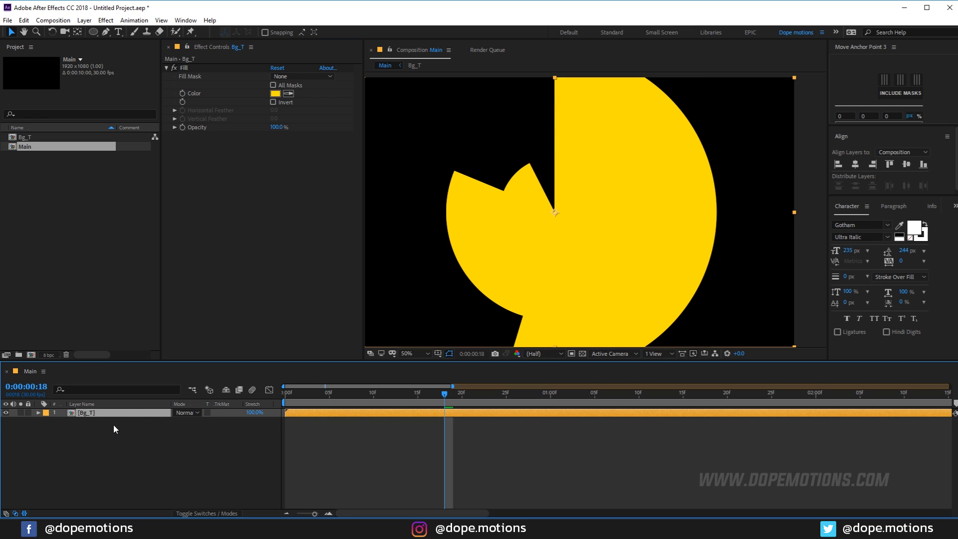
key(ctrl+d)
key(r)
click(187, 421)
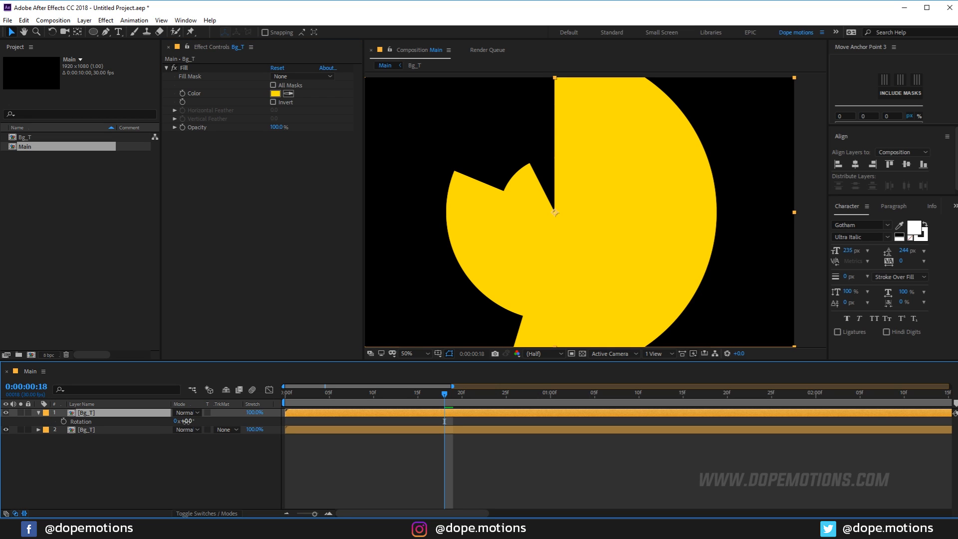
text(180)
key(Return)
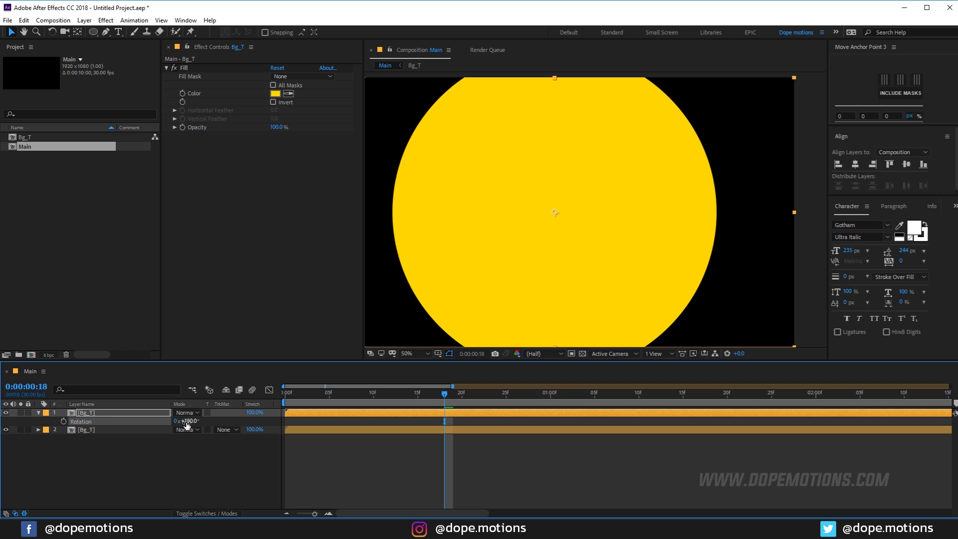
Change the rotated Bg_T copy's fill color to purple 5D00B3.
click(275, 94)
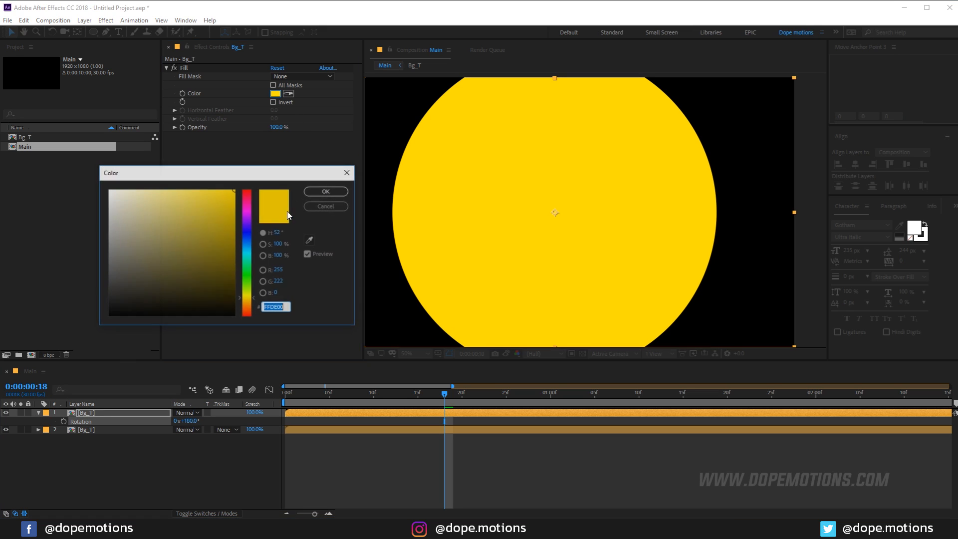
click(246, 220)
mouse_move(245, 222)
mouse_down()
mouse_move(236, 201)
mouse_move(256, 221)
mouse_move(243, 227)
mouse_up()
click(237, 220)
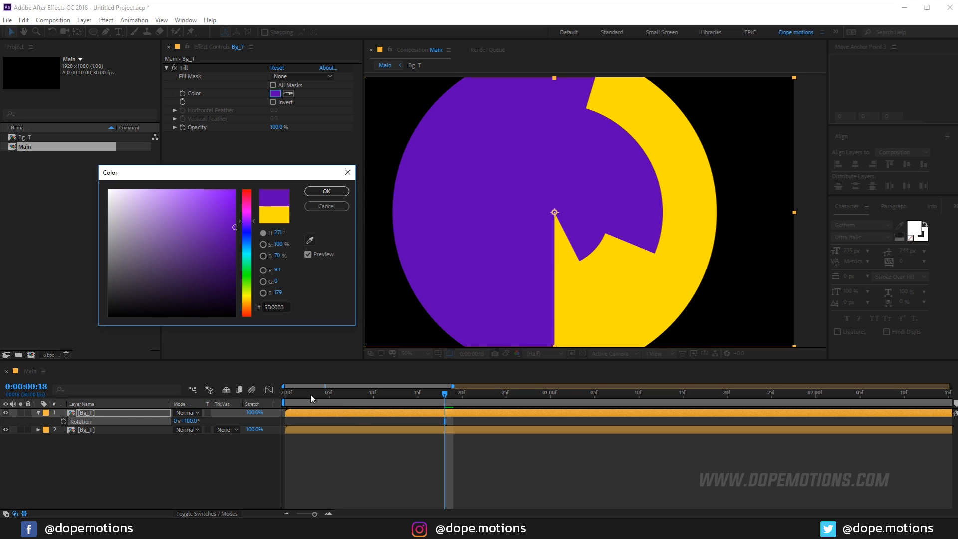
click(326, 191)
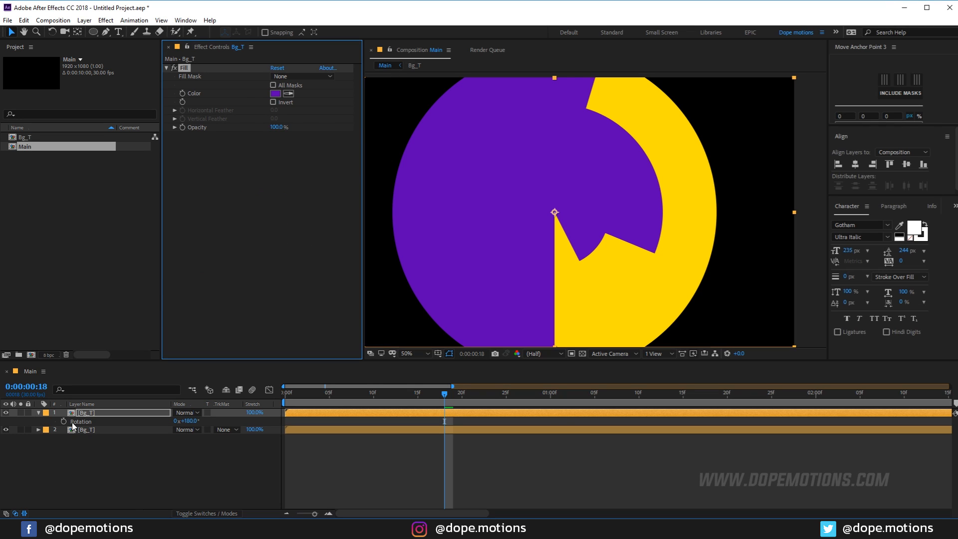
Move the purple Bg_T layer below the yellow one and play back the two-color wipe.
key(ctrl+bracketleft)
drag(347, 396, 480, 414)
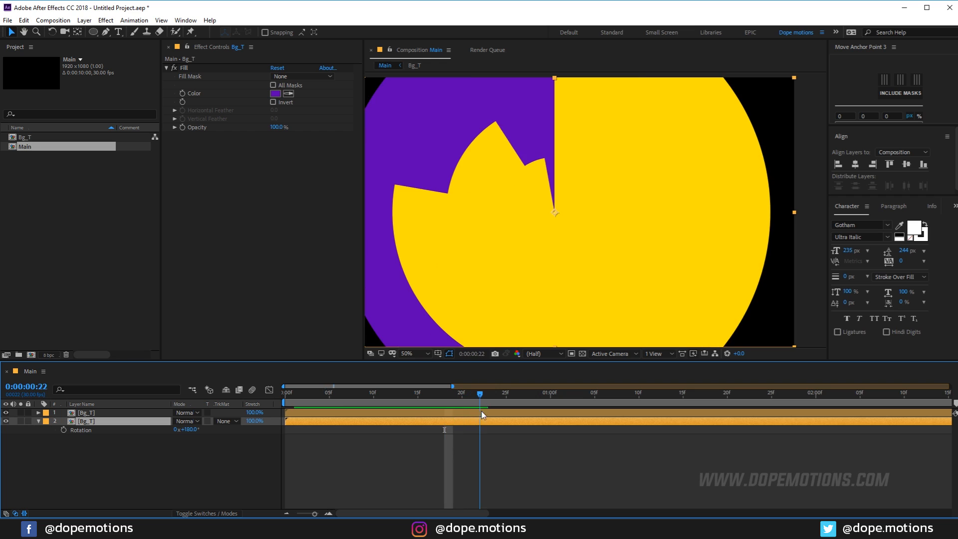
key(space)
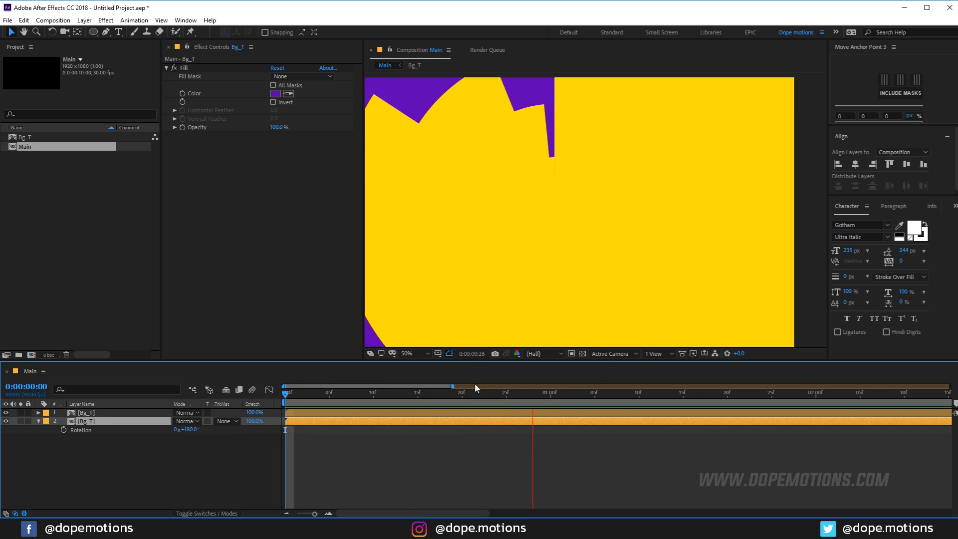
key(space)
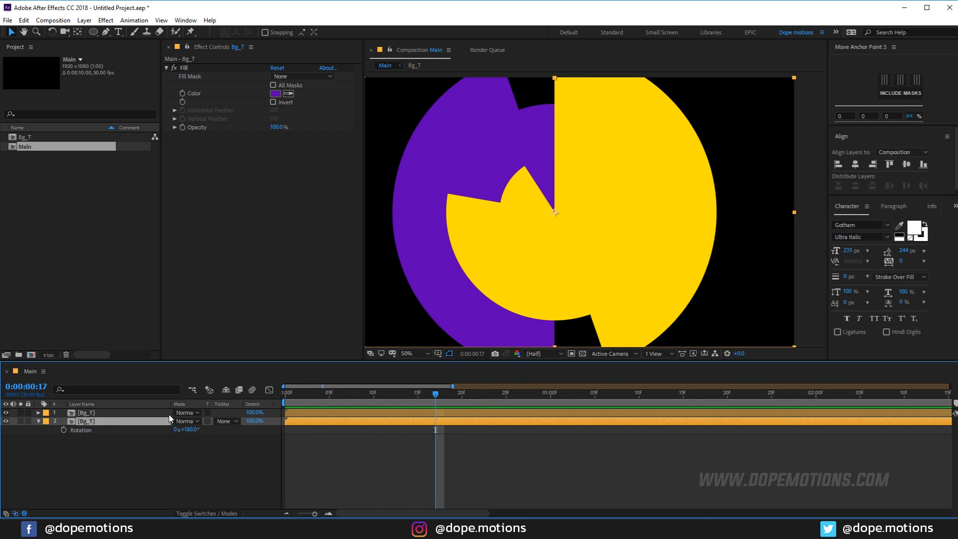
Apply Venetian Blinds to the purple Bg_T layer with 39% transition completion, 45° direction and a width of 16.
key(ctrl+space)
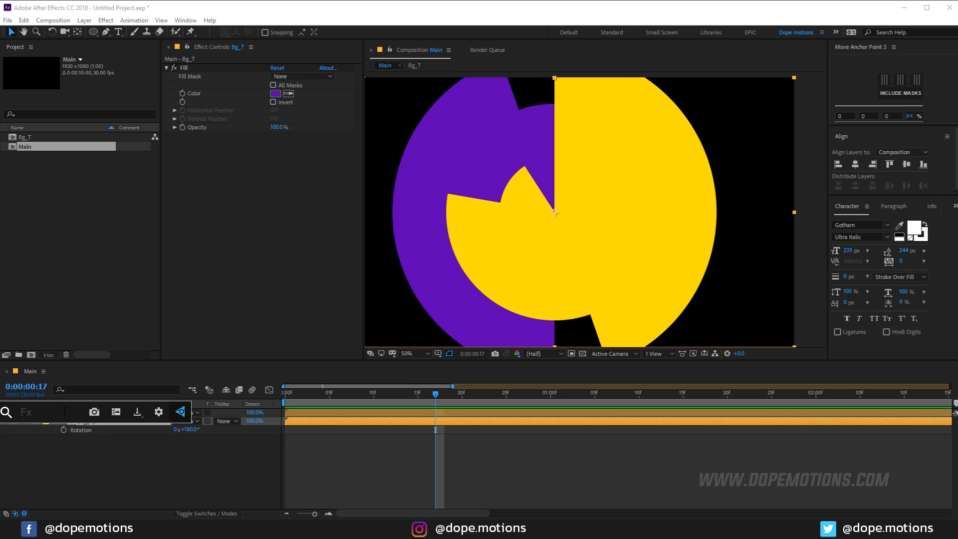
text(blin)
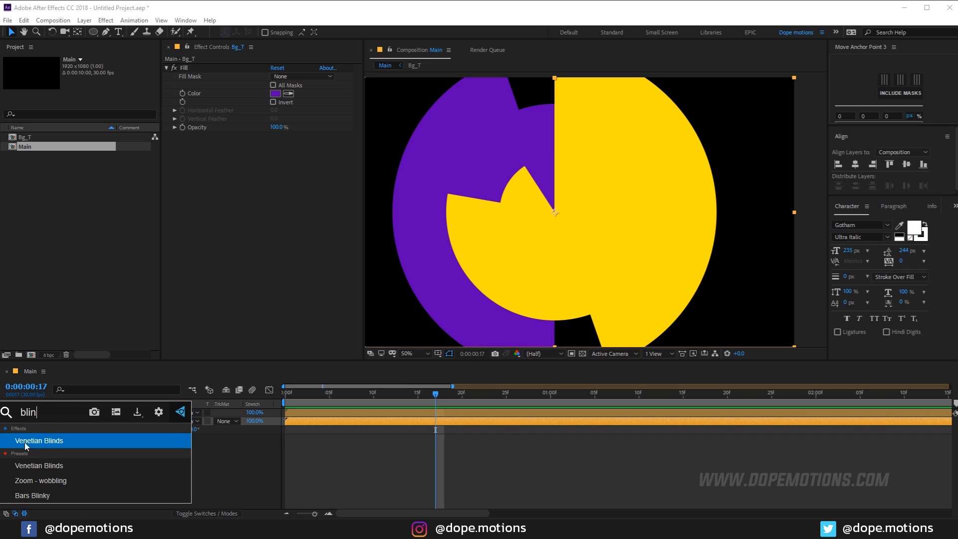
click(28, 443)
drag(273, 144, 292, 143)
click(287, 153)
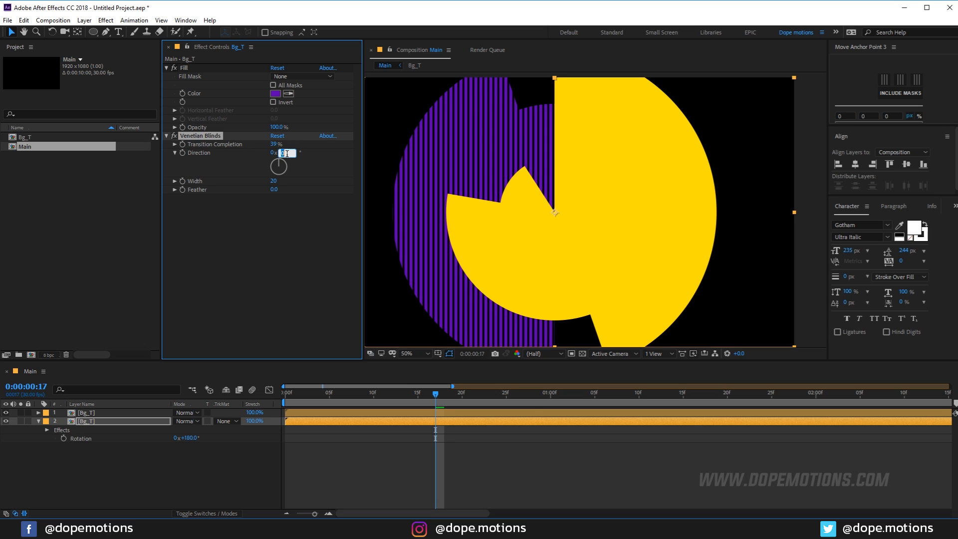
key(Return)
drag(273, 181, 271, 181)
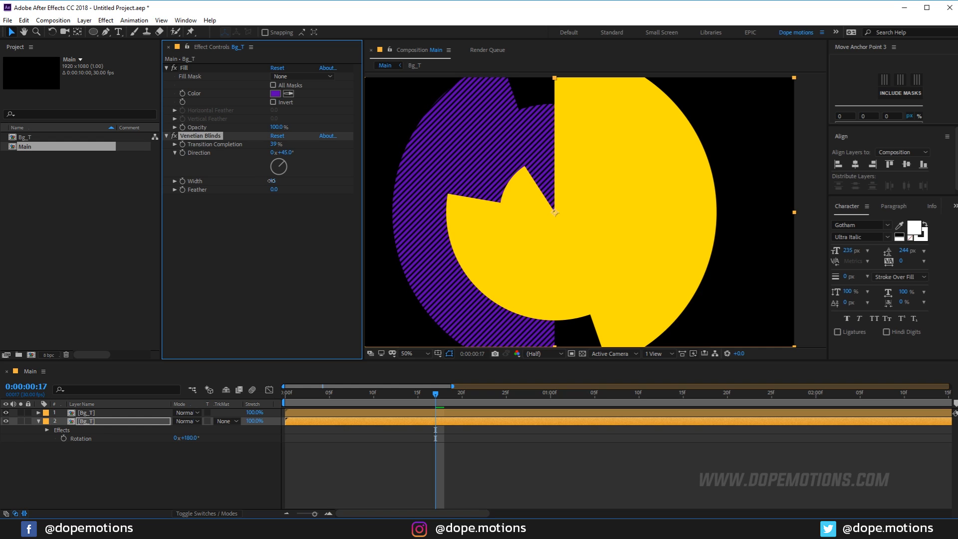
Preview how the striped purple layer and the yellow layer wipe across the frame.
key(h)
drag(547, 211, 574, 208)
key(v)
drag(286, 394, 392, 410)
key(space)
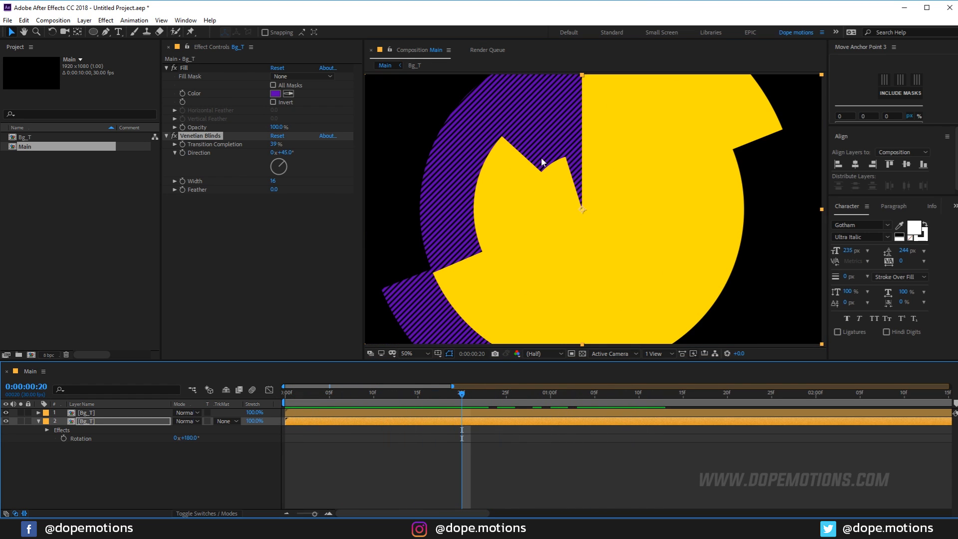
drag(469, 395, 701, 394)
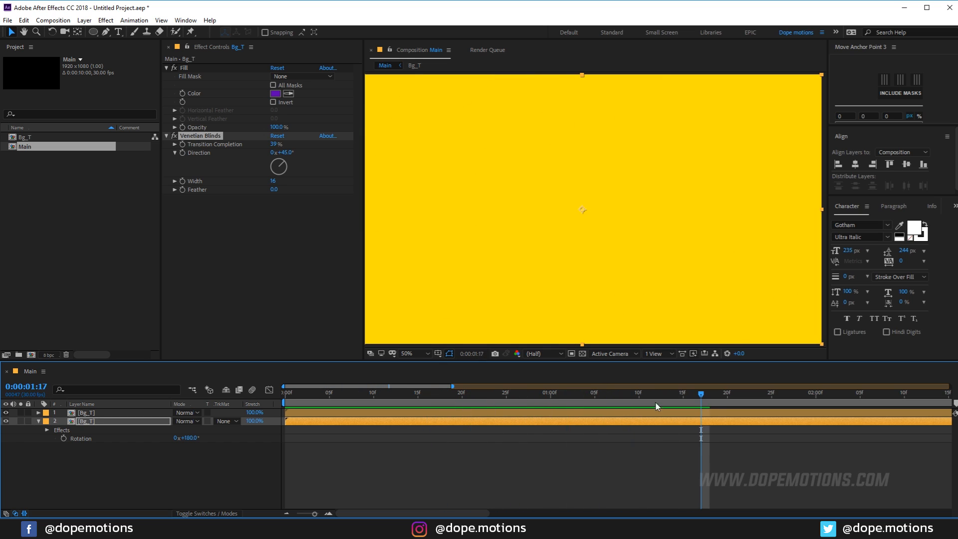
Deselect and collapse the lower Bg_T layer, and widen the composition viewer.
click(154, 474)
click(39, 422)
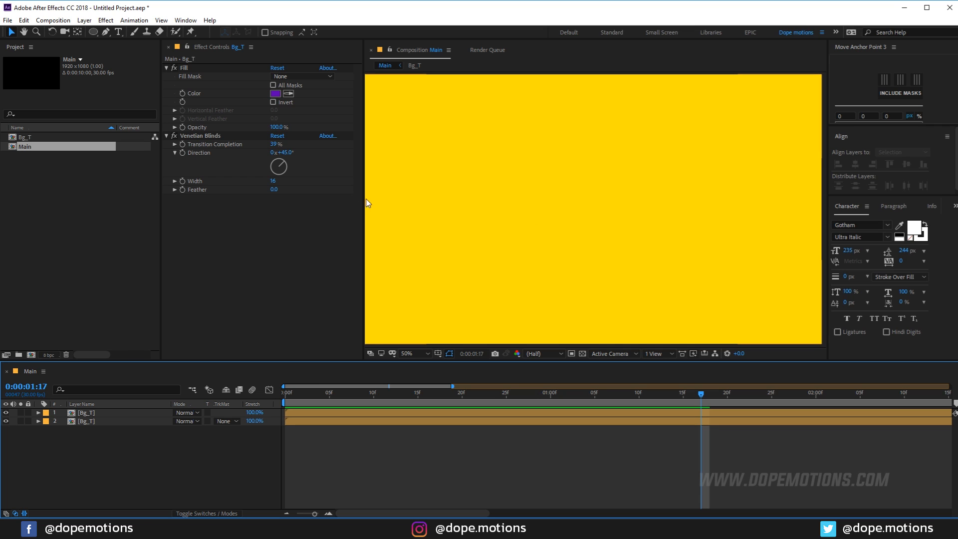
drag(364, 200, 291, 208)
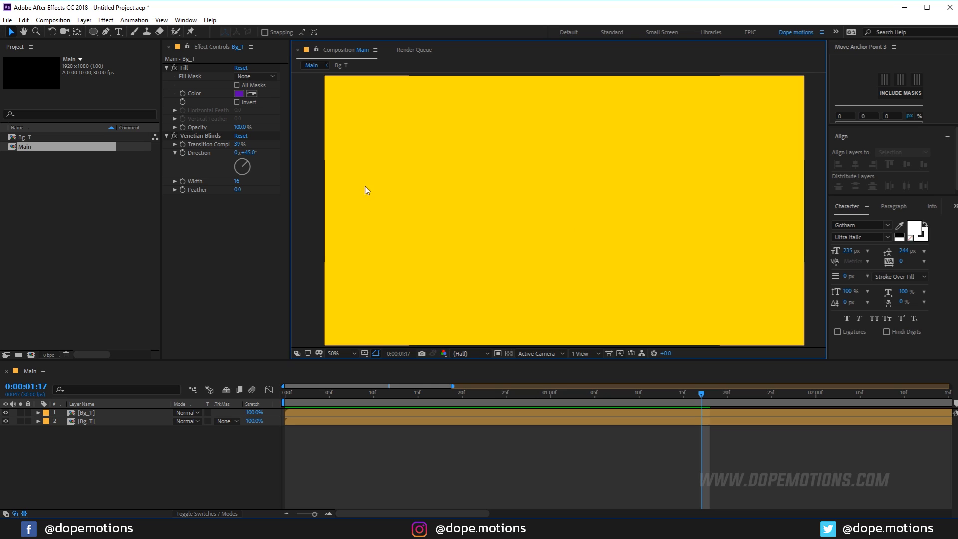
Set up the Ellipse tool with a 0 px stroke and a light grey fill for a new shape.
click(93, 32)
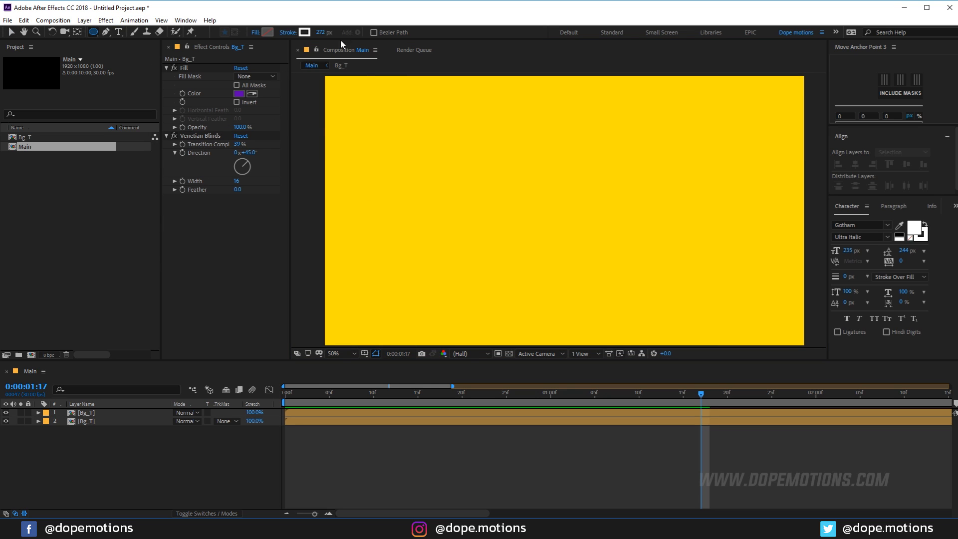
click(319, 32)
text(0)
key(Return)
click(258, 35)
drag(157, 238, 95, 231)
click(327, 191)
Show the title/action safe guides, draw a circle about 232 px wide from the frame's center, and align it to the composition's center.
key(apostrophe)
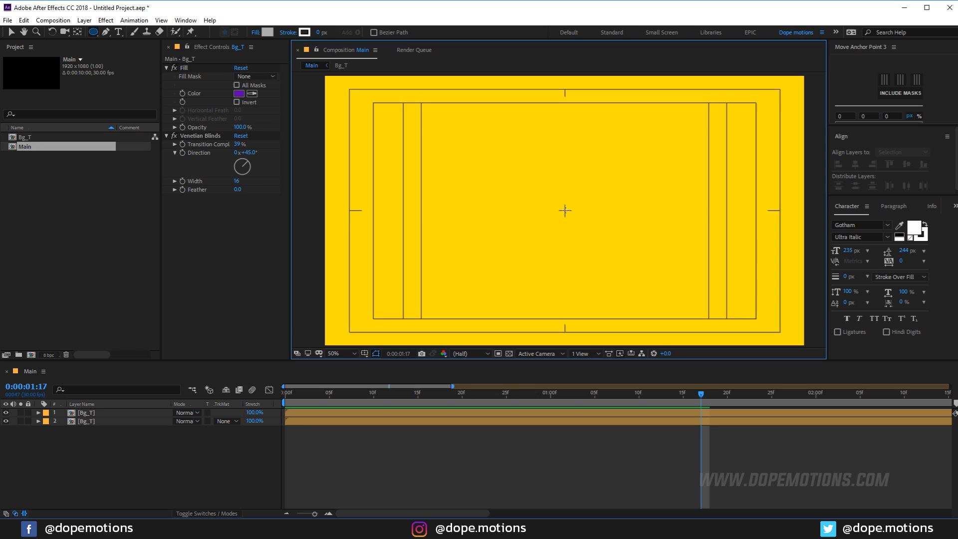
drag(565, 210, 593, 239)
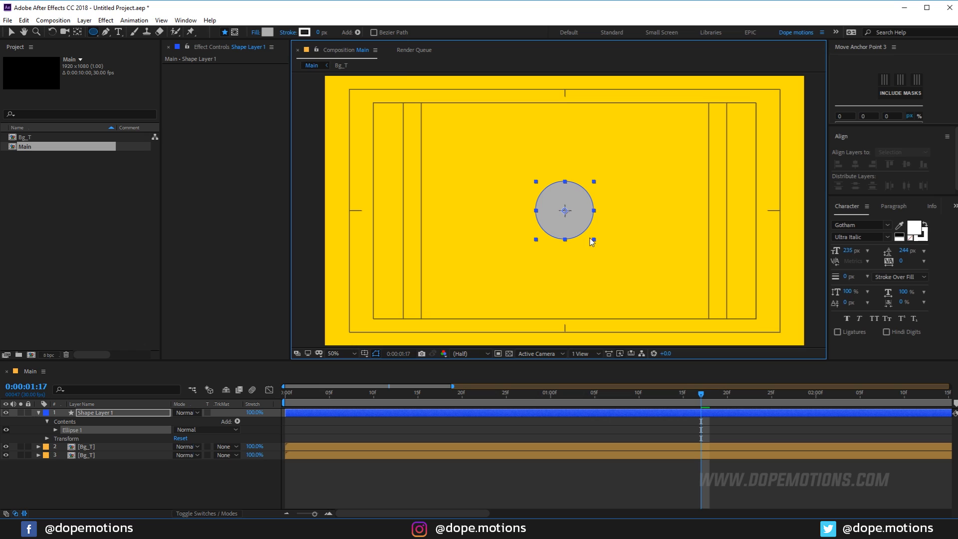
click(10, 32)
click(855, 165)
click(906, 165)
click(839, 121)
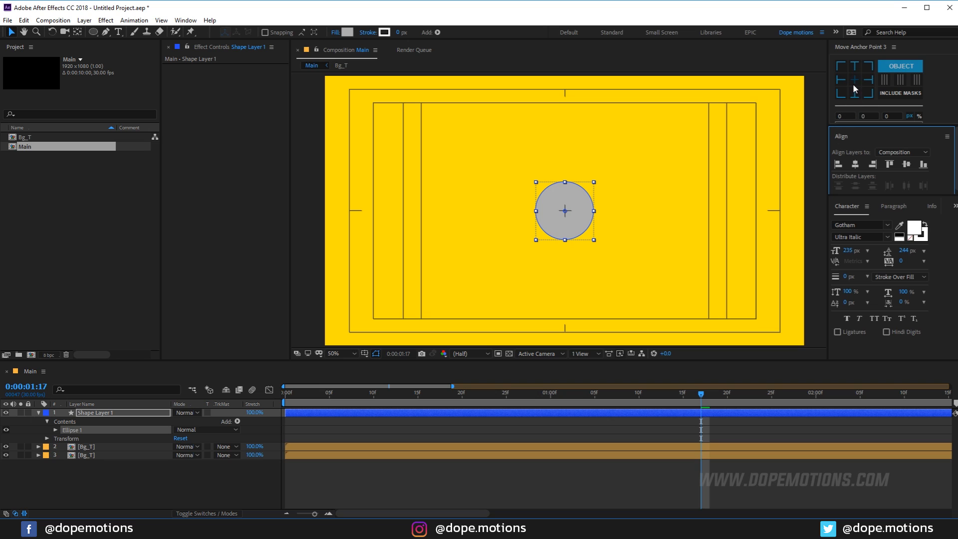
Try a size of 250 for the circle's ellipse path and settle on 300 by 300.
click(55, 430)
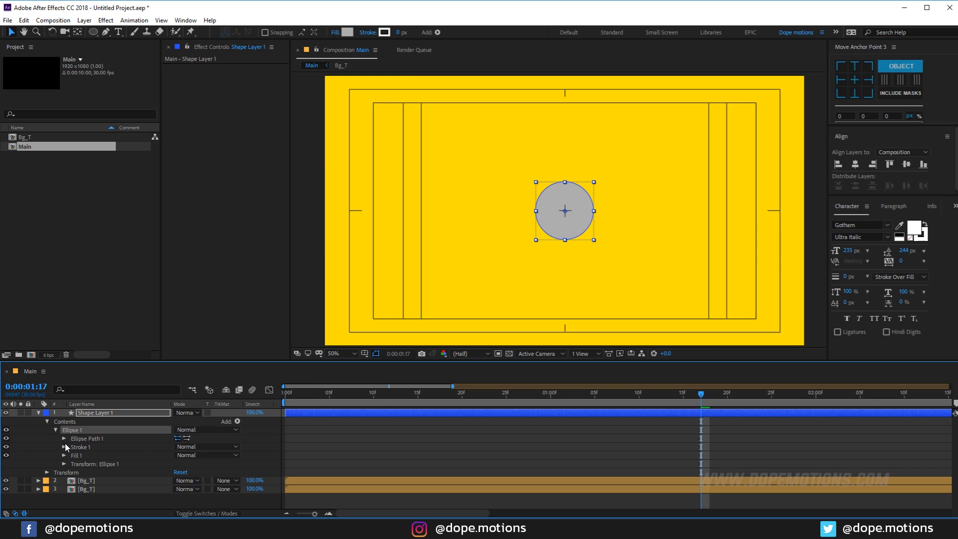
click(64, 439)
click(205, 447)
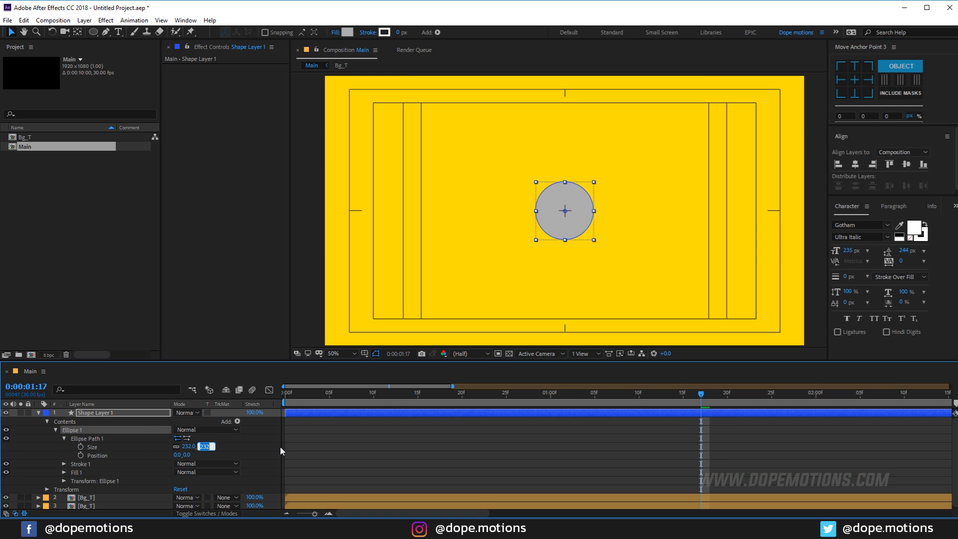
text(250)
key(Return)
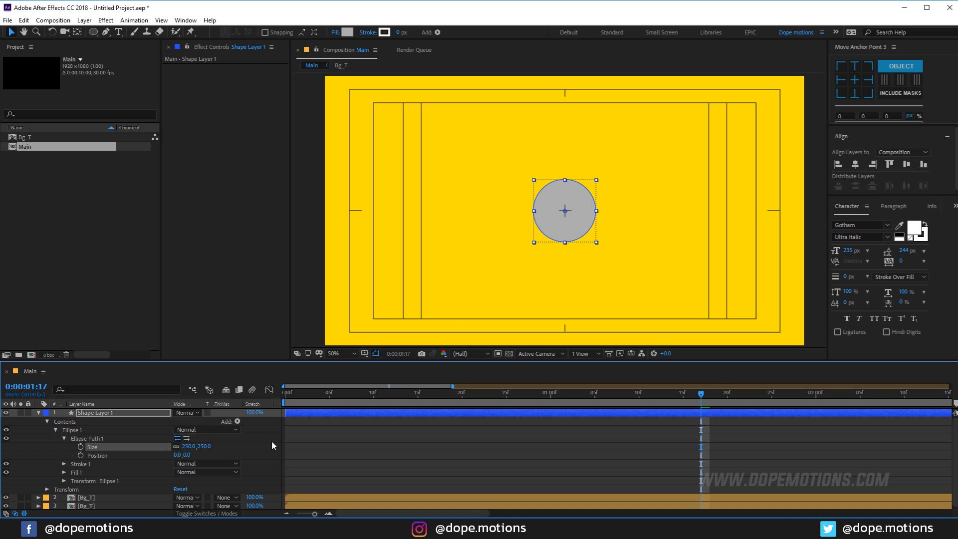
click(205, 446)
text(300)
key(Return)
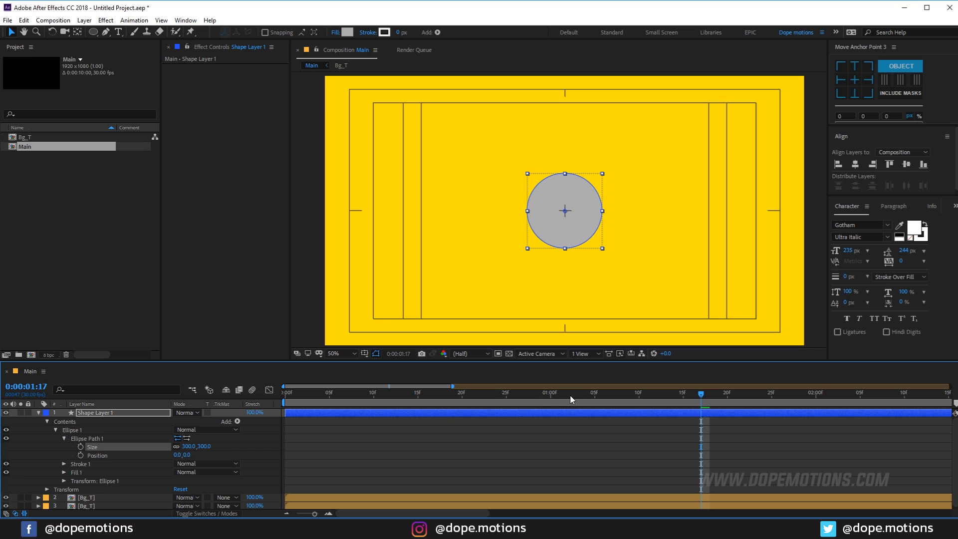
Rename the circle's shape layer as Logo Shape.
click(97, 415)
key(Return)
text(LK)
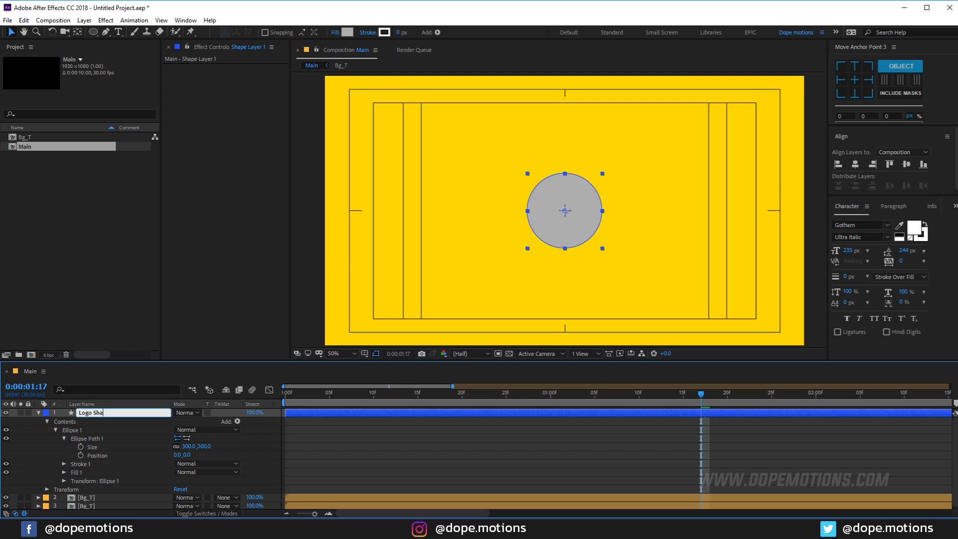
key(Return)
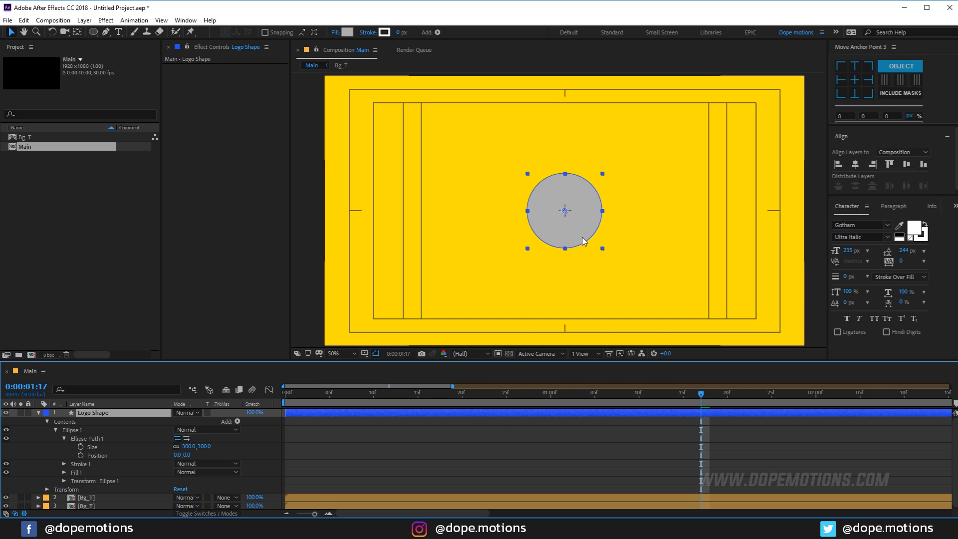
Keyframe the Logo Shape layer's Scale from 0% at 0:00:00:20 to 100% at 0:00:01:10 and scrub through the growth.
drag(452, 387, 561, 386)
mouse_move(392, 393)
mouse_down()
mouse_move(347, 399)
mouse_move(392, 398)
mouse_up()
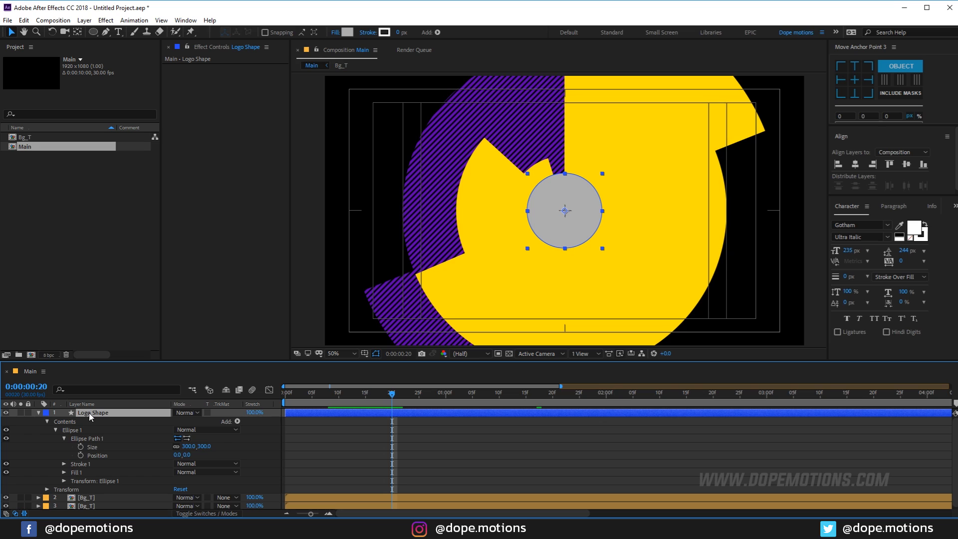
key(s)
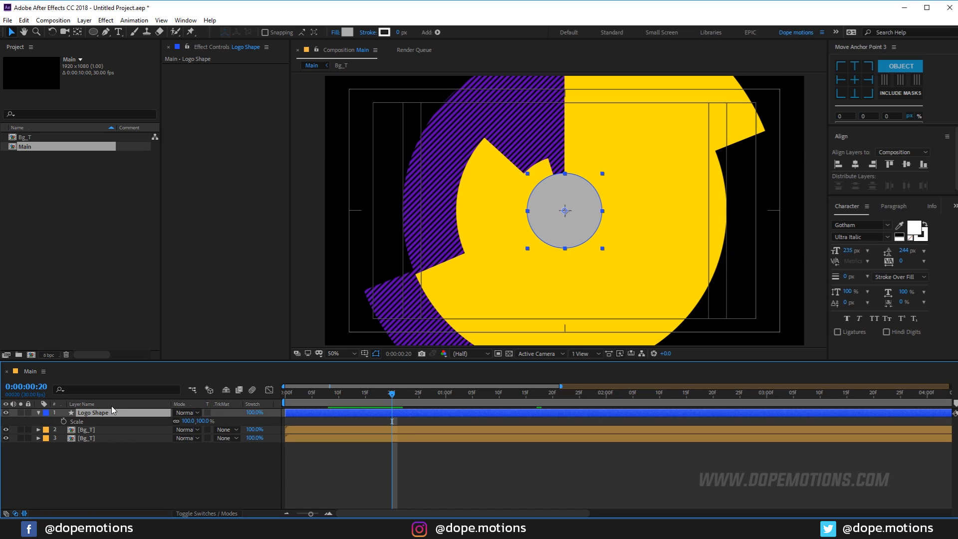
click(64, 421)
drag(397, 403, 499, 405)
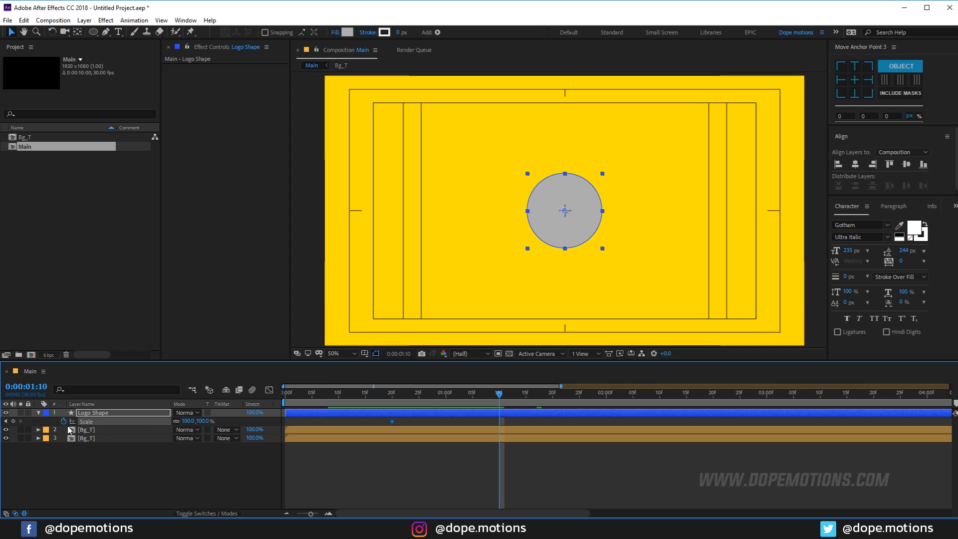
drag(408, 399, 393, 399)
click(204, 421)
text(0)
key(Return)
drag(394, 402, 472, 404)
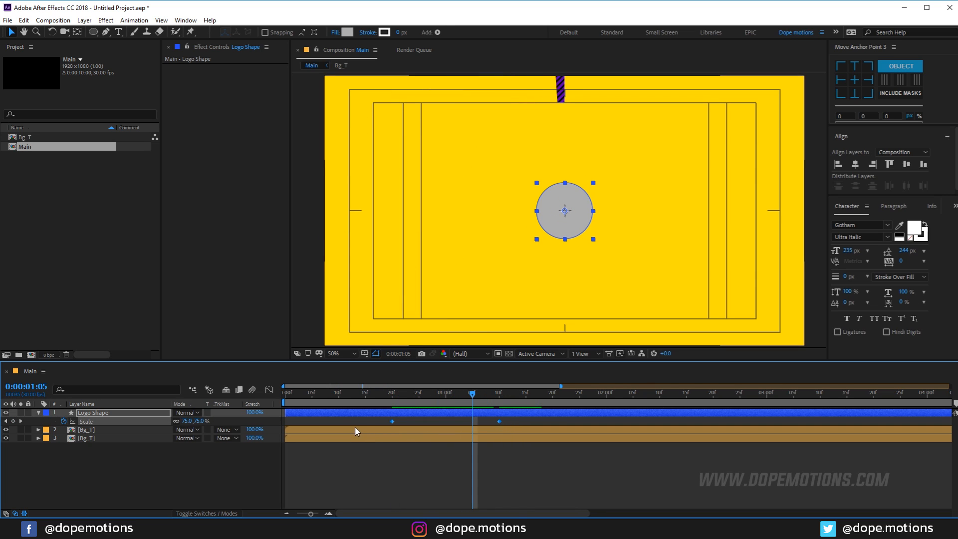
Apply Easy Ease to the Scale keyframes and show their value graph in the Graph Editor.
key(F9)
click(269, 389)
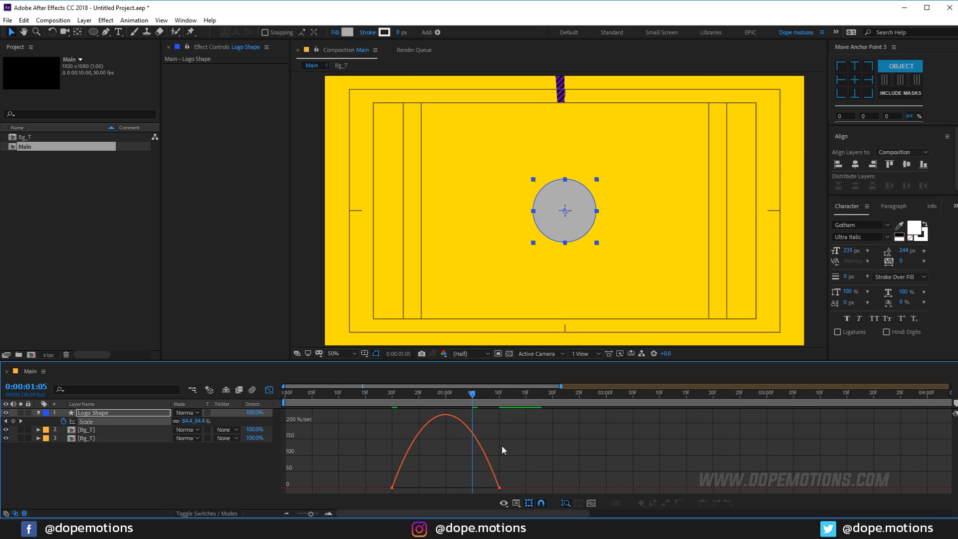
right_click(493, 426)
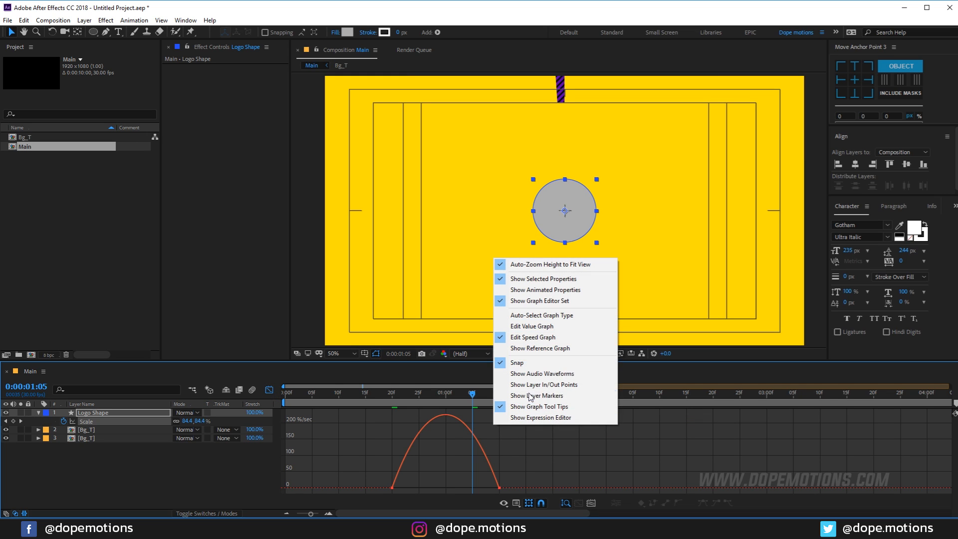
click(517, 328)
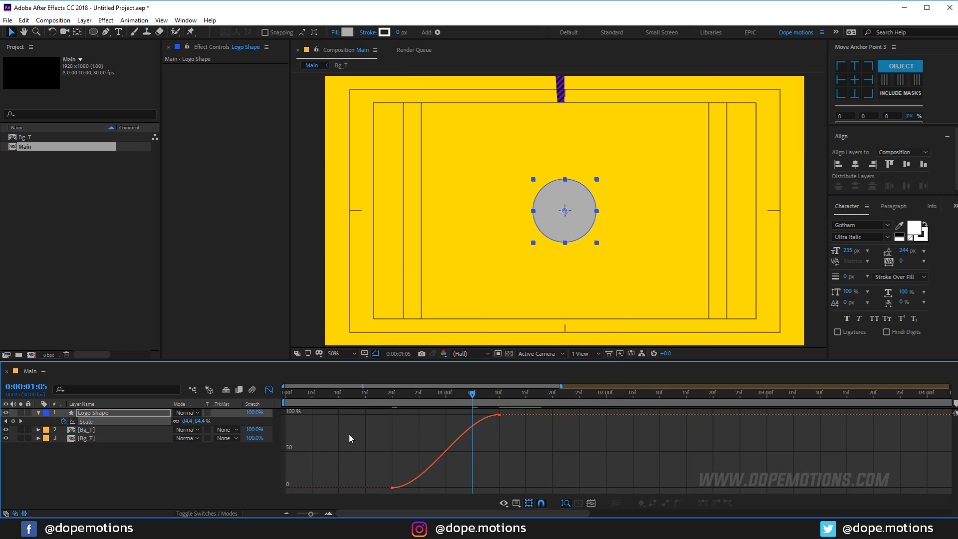
Lengthen the Bezier handles of both Scale keyframes to form a steep S-shaped value curve.
click(420, 481)
drag(427, 489, 470, 489)
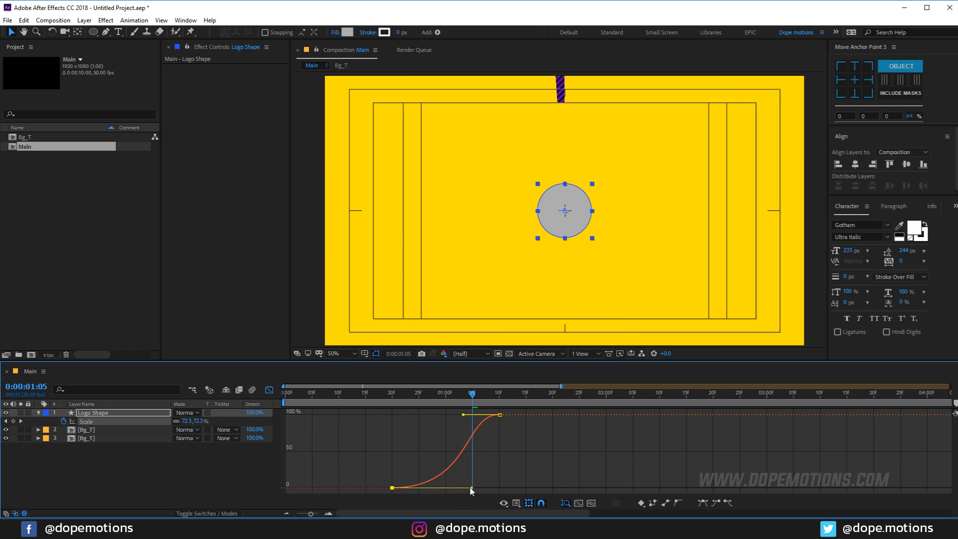
drag(462, 416, 407, 416)
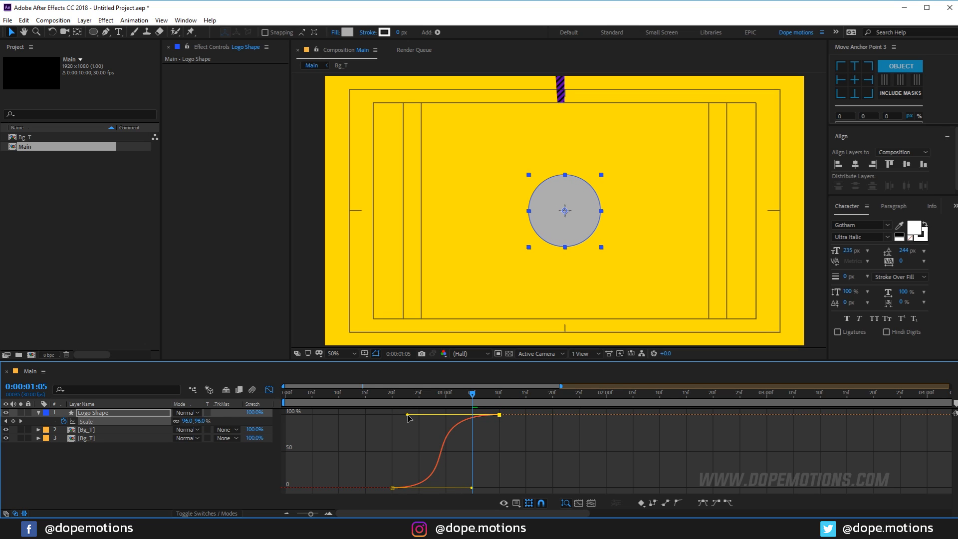
Add a Scale keyframe at 0:00:01:04, raise it to an overshoot of about 115%, and play back the pop-in.
ctrl+click(467, 420)
scroll(448, 411, up, 2)
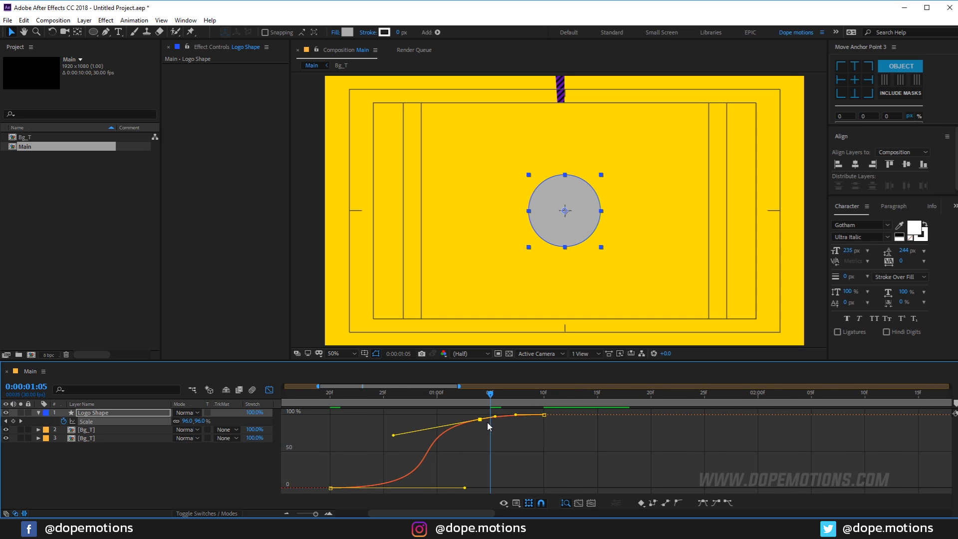
drag(479, 421, 508, 416)
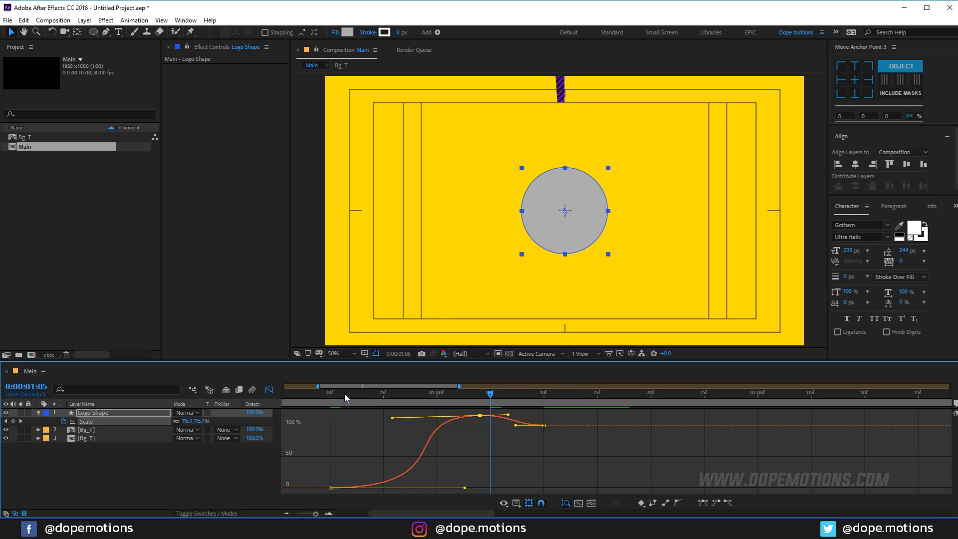
drag(346, 398, 327, 395)
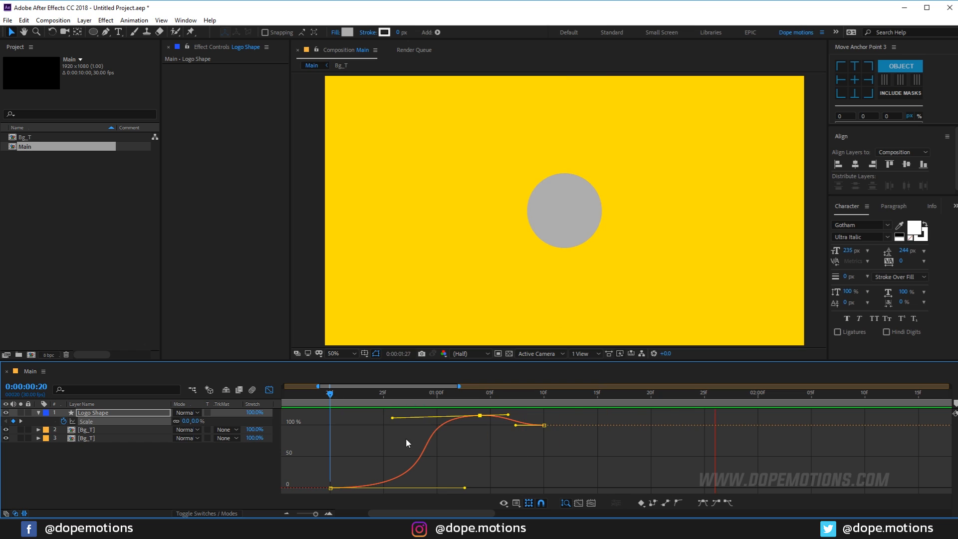
click(319, 400)
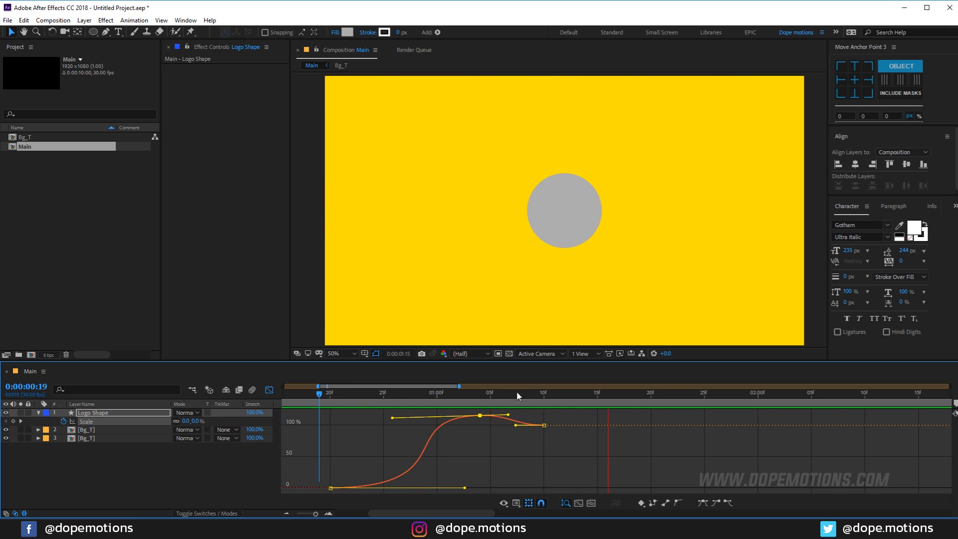
Shorten and level the incoming handle of the overshoot keyframe in two passes, previewing the motion after each.
click(490, 400)
drag(393, 418, 425, 421)
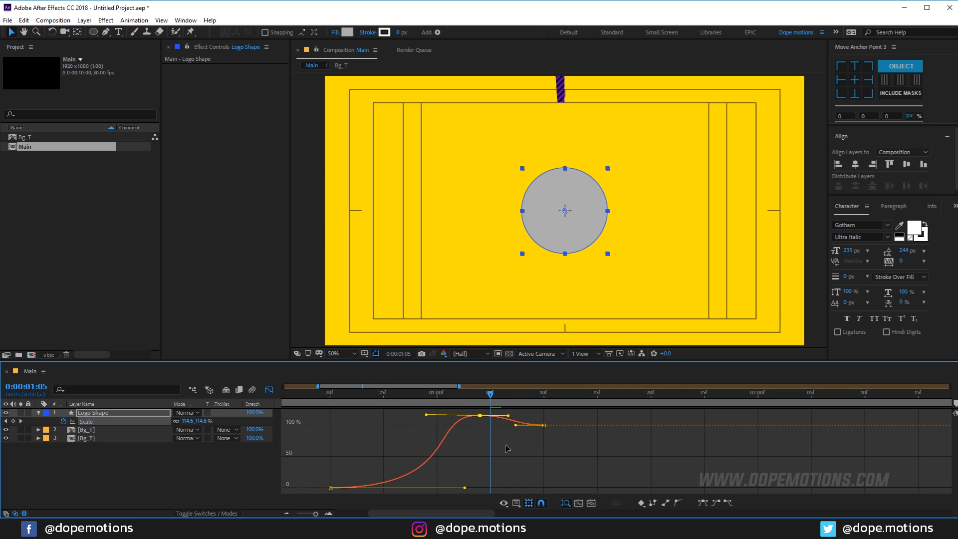
click(298, 395)
key(space)
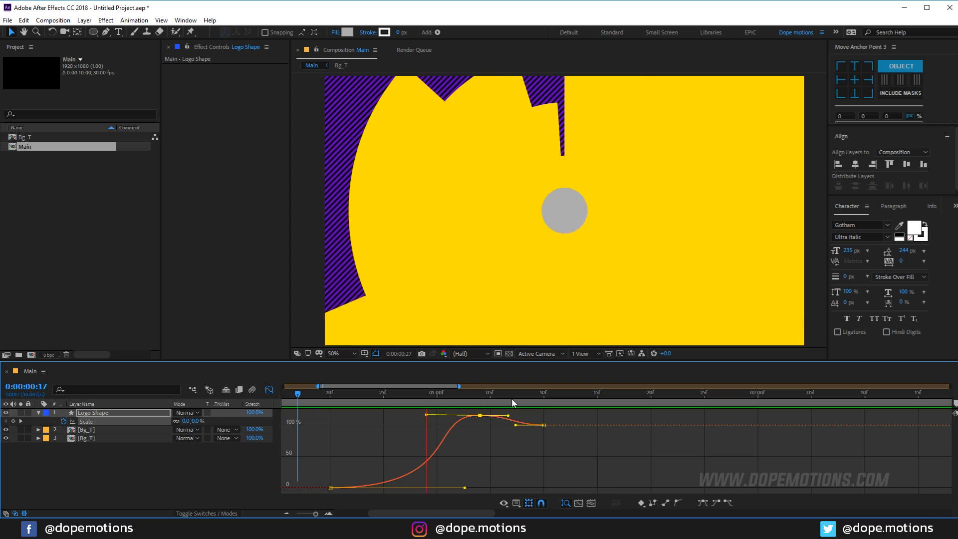
click(467, 401)
drag(426, 415, 440, 416)
key(space)
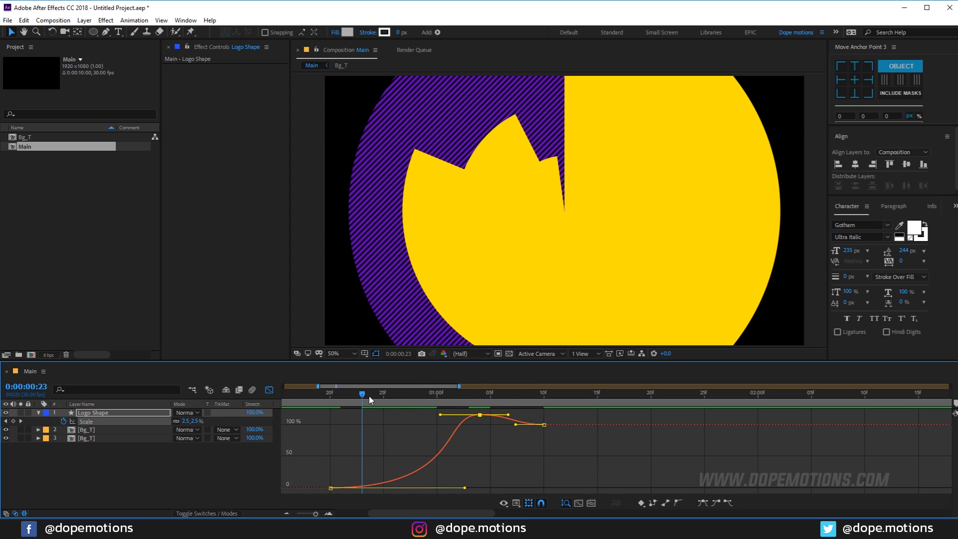
Shorten the outgoing handle of the overshoot keyframe and play back the Logo Shape animation.
click(480, 397)
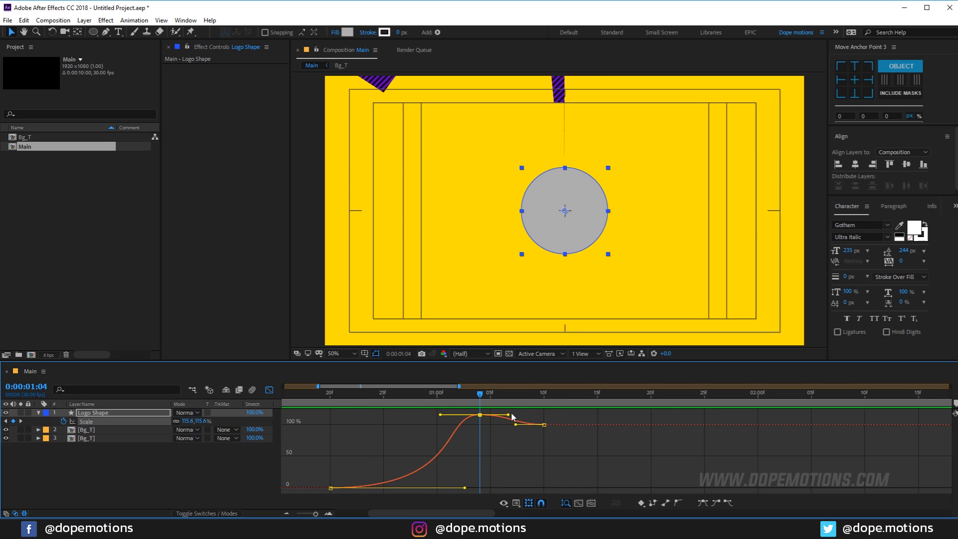
drag(508, 415, 496, 415)
key(space)
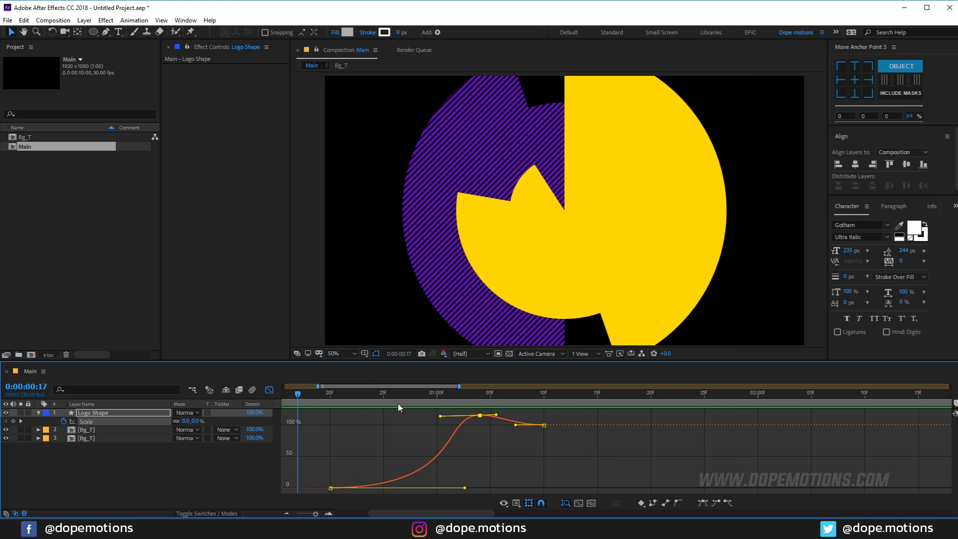
key(space)
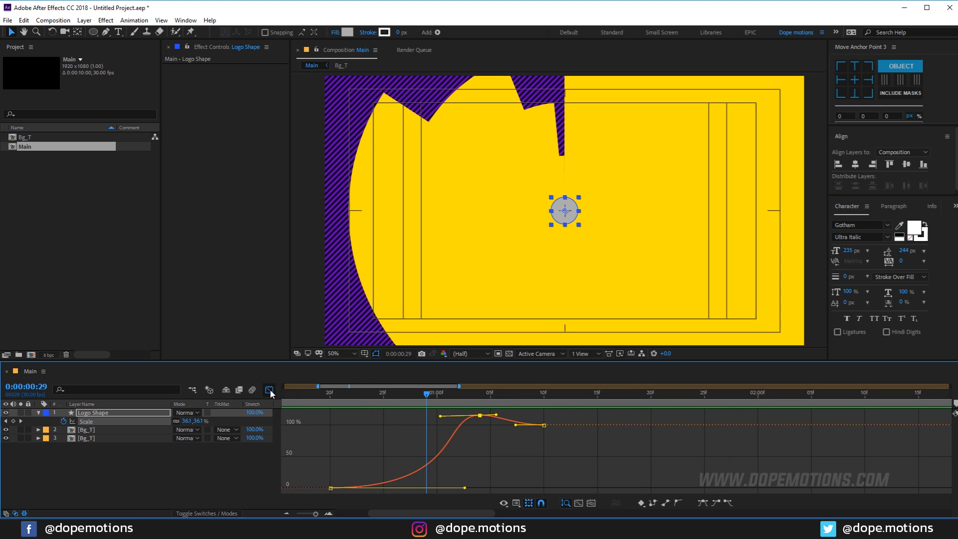
Close the Graph Editor and tighten the Scale keyframes, with the overshoot at 0:00:01:01 and the final keyframe at 0:00:01:06.
click(269, 389)
drag(517, 424, 307, 424)
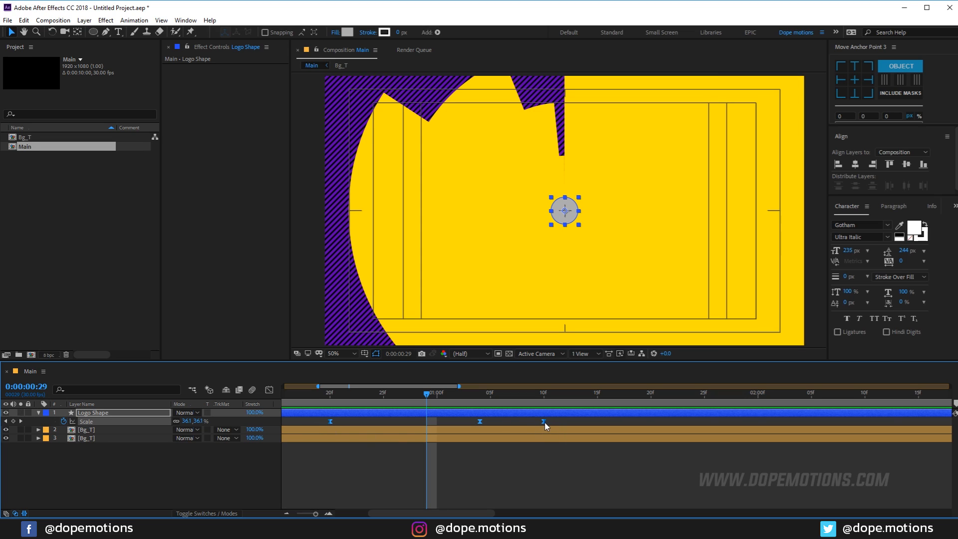
drag(543, 424, 524, 424)
drag(512, 423, 501, 423)
click(448, 462)
Preview the retimed Logo Shape pop-in against the yellow and striped purple wipe.
scroll(370, 426, down, 1)
click(342, 398)
key(space)
key(space)
drag(342, 398, 407, 404)
key(space)
key(space)
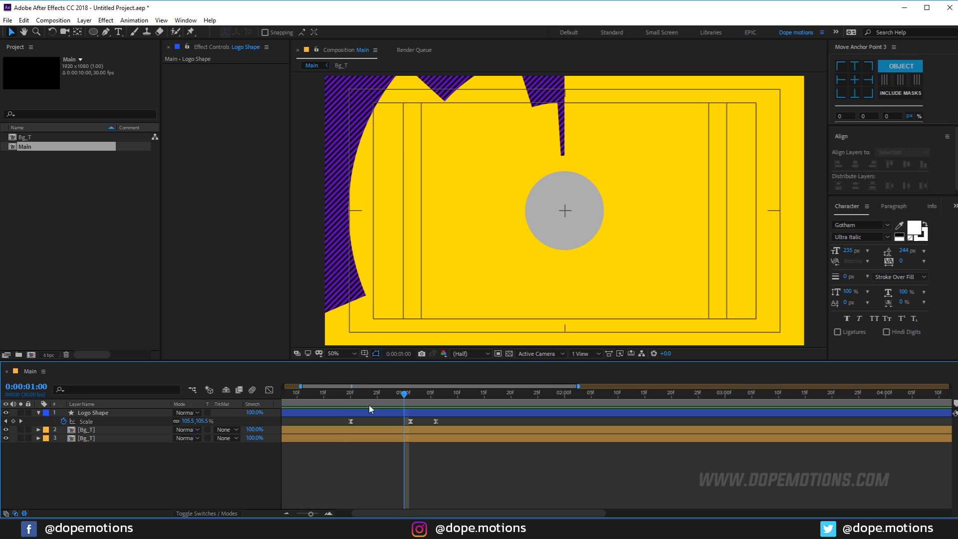
Display the layer switches columns and play the composition from its first frame.
key(F4)
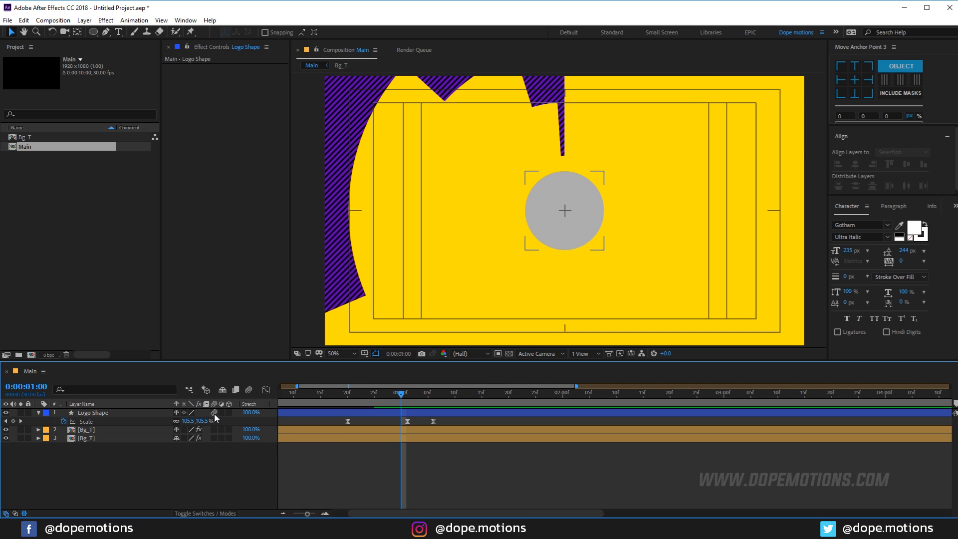
click(325, 395)
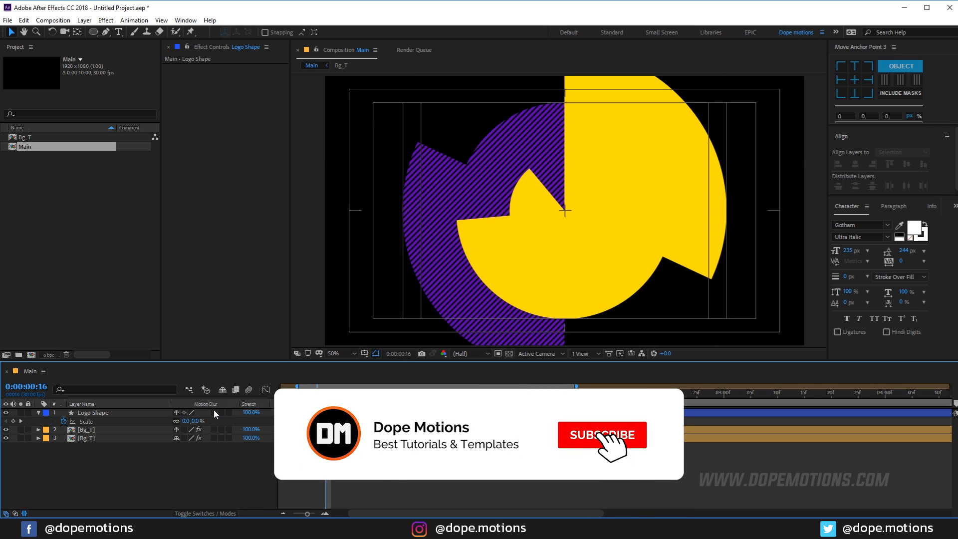
key(Home)
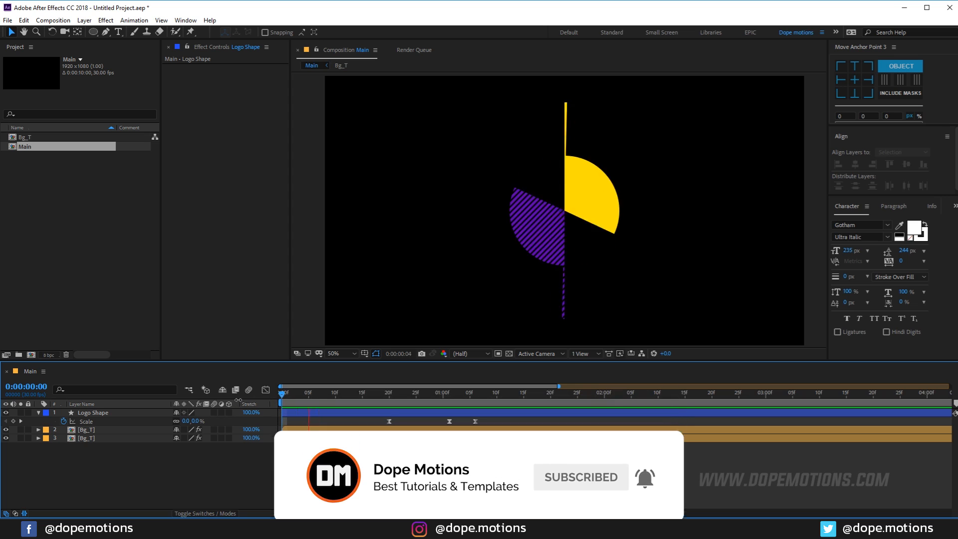
Delete the Logo Shape's overshoot Scale keyframe at 0:00:01:01 and apply Easy Ease to the two remaining Scale keyframes.
drag(429, 395, 448, 398)
click(448, 422)
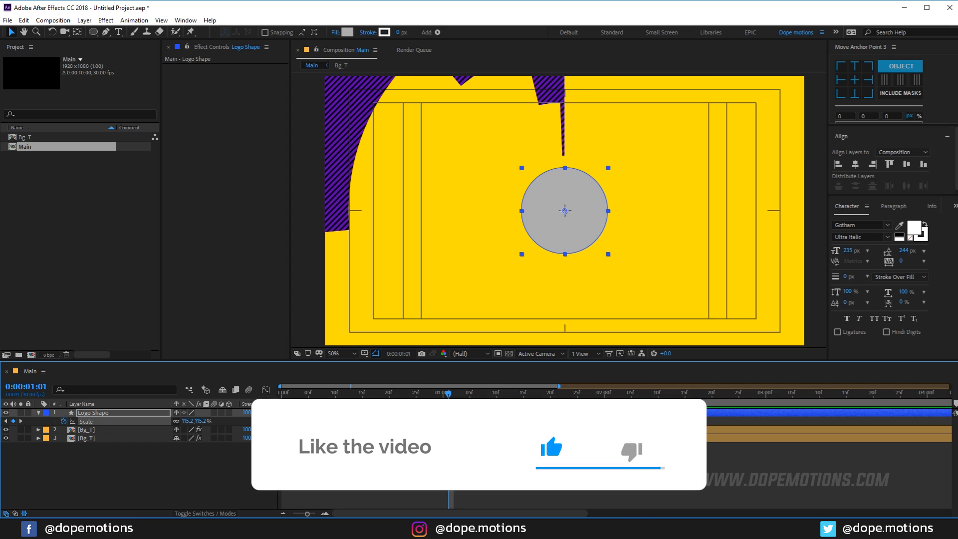
key(Delete)
drag(488, 424, 388, 431)
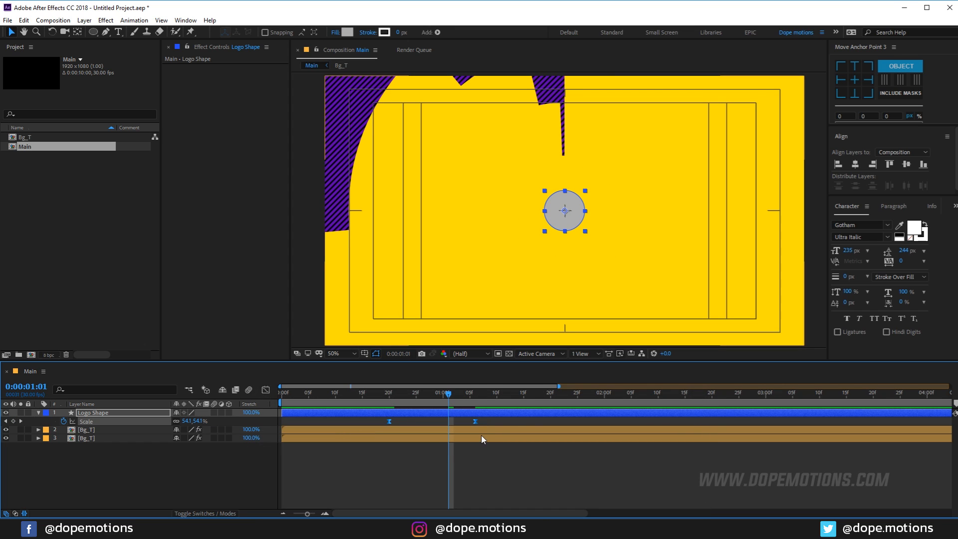
key(F9)
Open the Graph Editor and lengthen the ease handles of both Scale keyframes into a steeper S-curve.
click(266, 389)
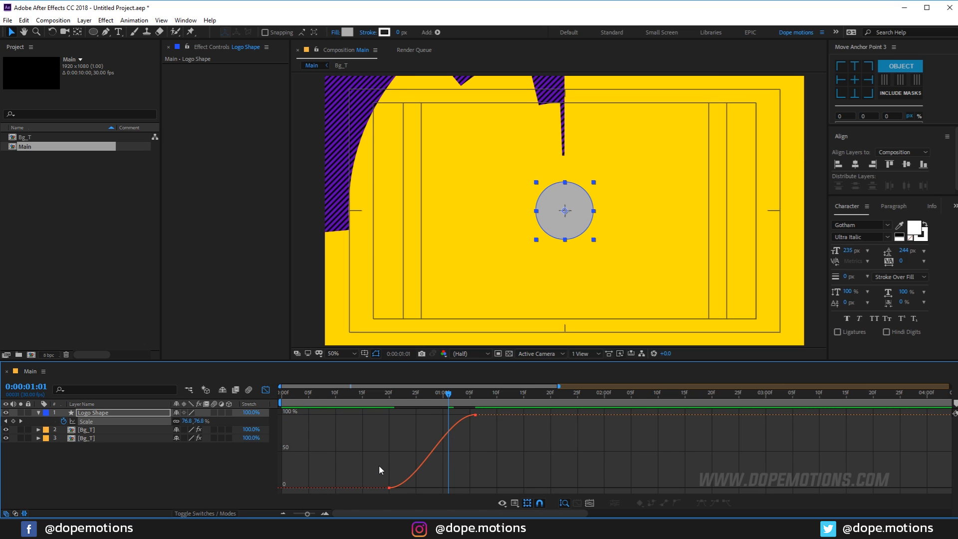
drag(401, 493, 443, 488)
drag(448, 415, 408, 416)
scroll(513, 433, up, 3)
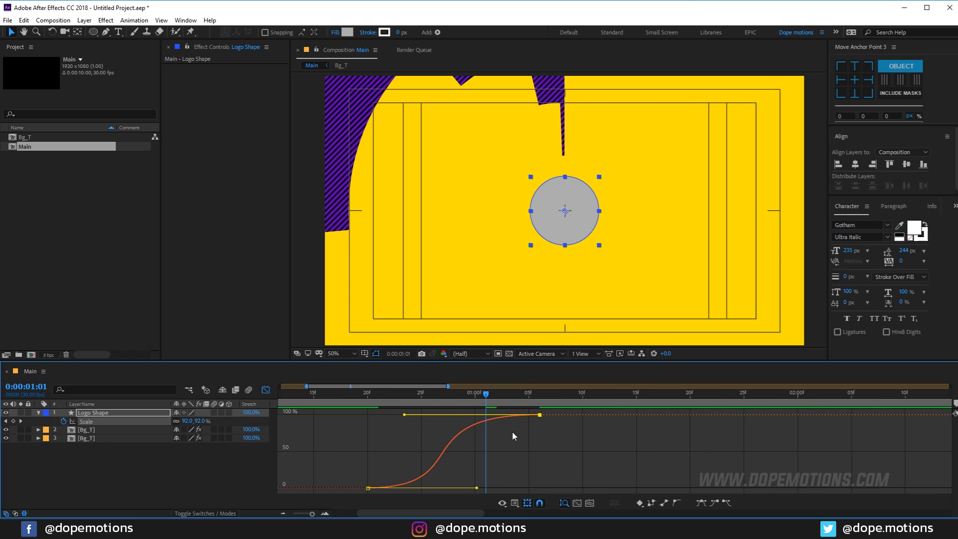
Add a Scale keyframe on the curve at 0:00:01:01, raise it to about 114.5%, and flatten and shorten its incoming handle.
ctrl+click(486, 422)
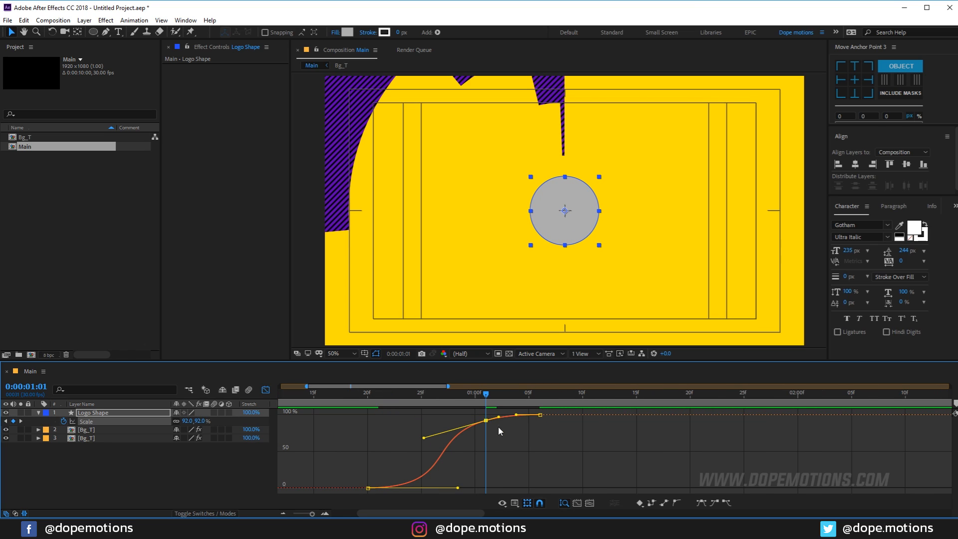
scroll(485, 422, up, 2)
drag(488, 422, 532, 415)
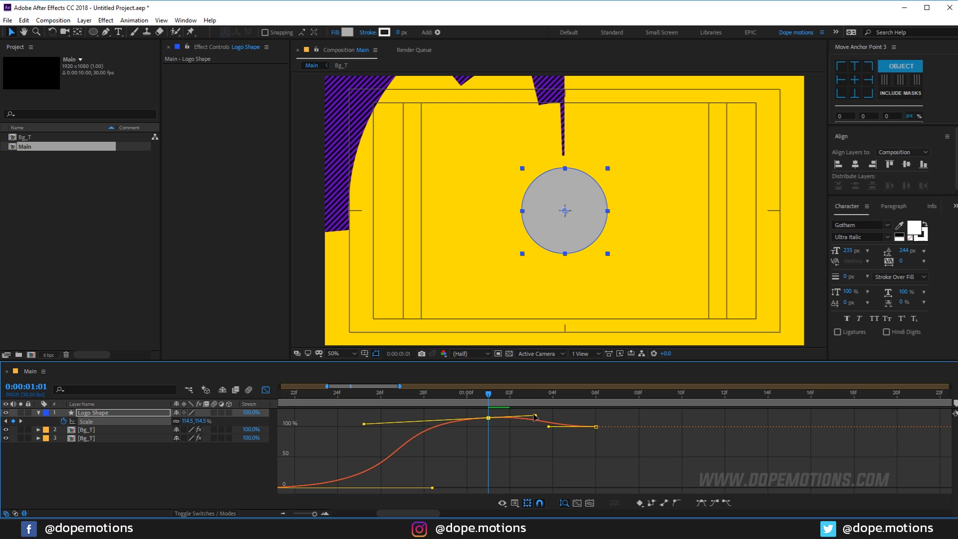
drag(364, 424, 410, 422)
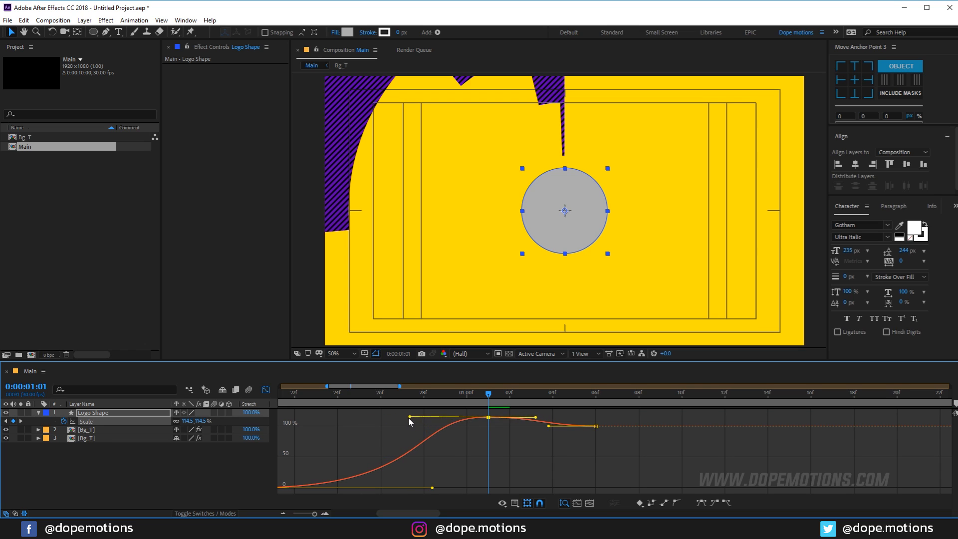
key(minus)
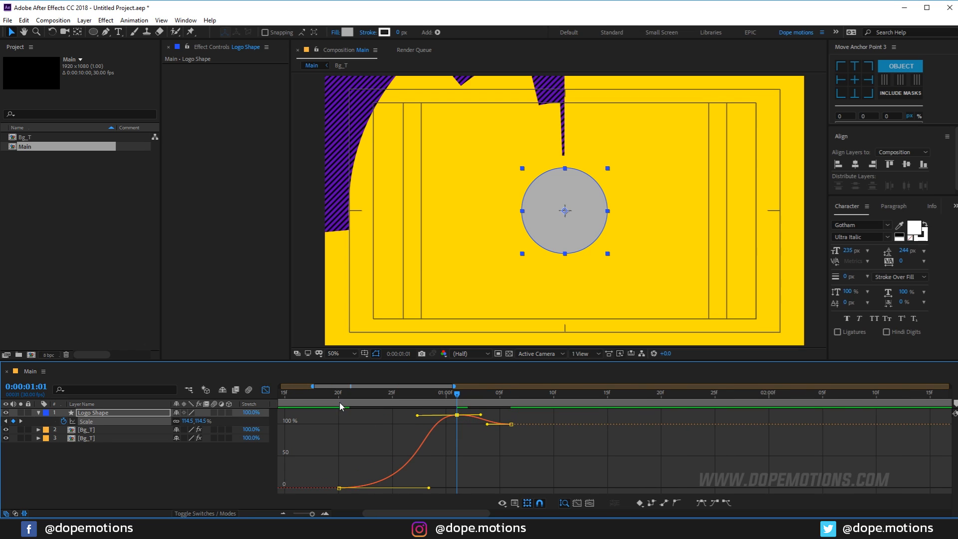
Preview from 0:00:00:20 and lower the overshoot Scale keyframe to about 111.4%.
click(337, 395)
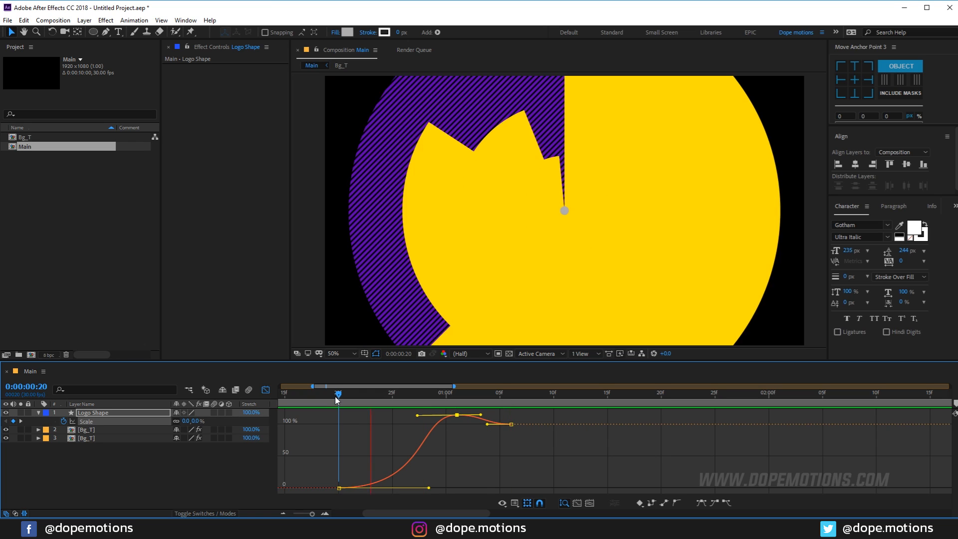
mouse_move(456, 415)
drag(456, 415, 455, 418)
key(space)
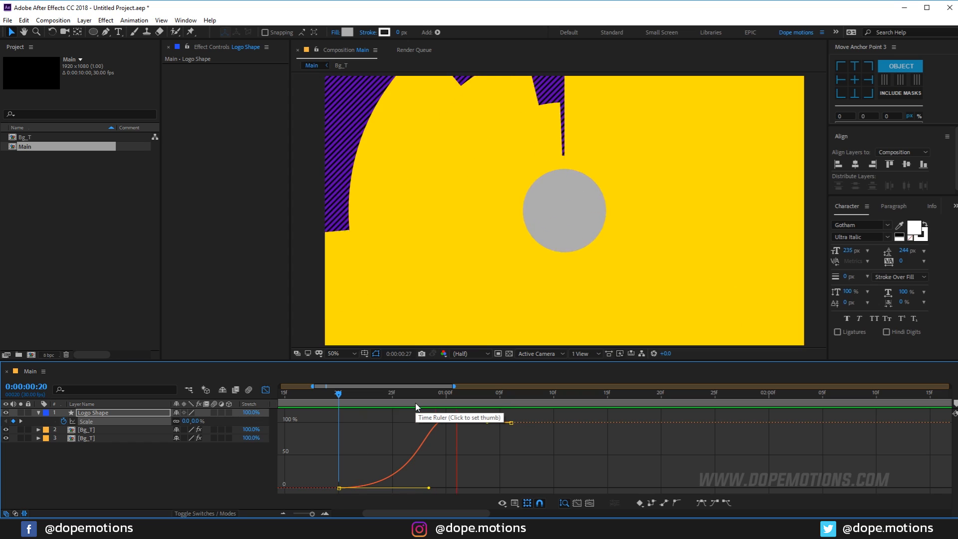
Play back the adjusted Logo Shape bounce from 0:00:00:20 and close the Graph Editor.
click(416, 398)
key(space)
click(338, 399)
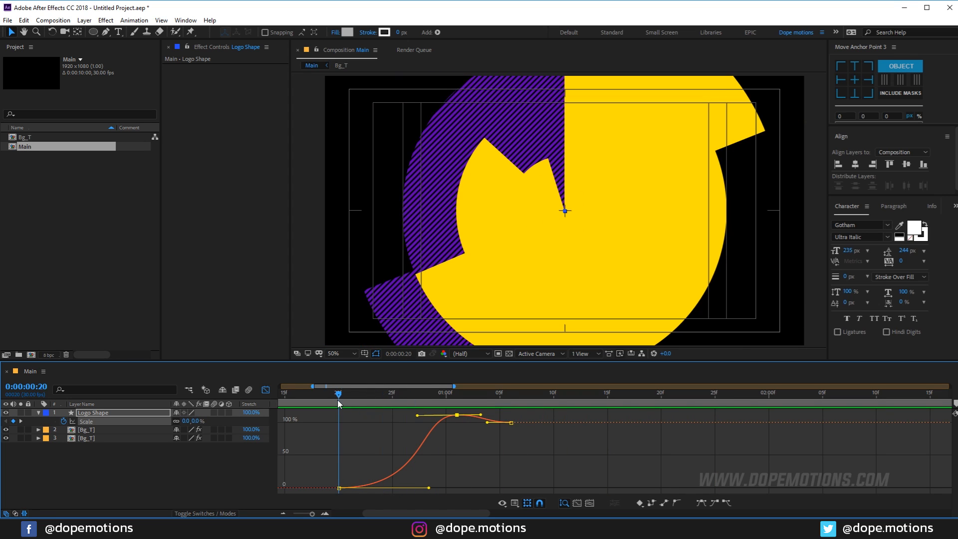
key(space)
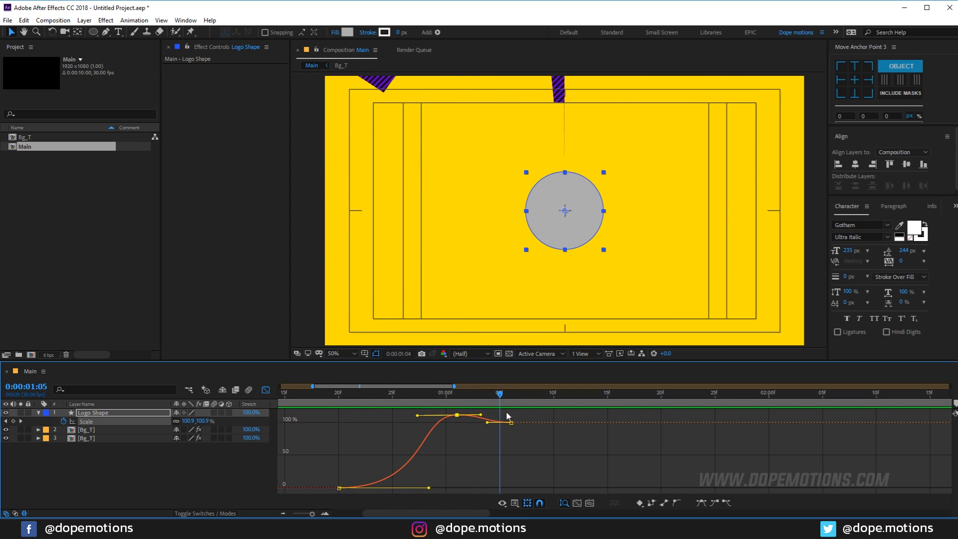
click(265, 390)
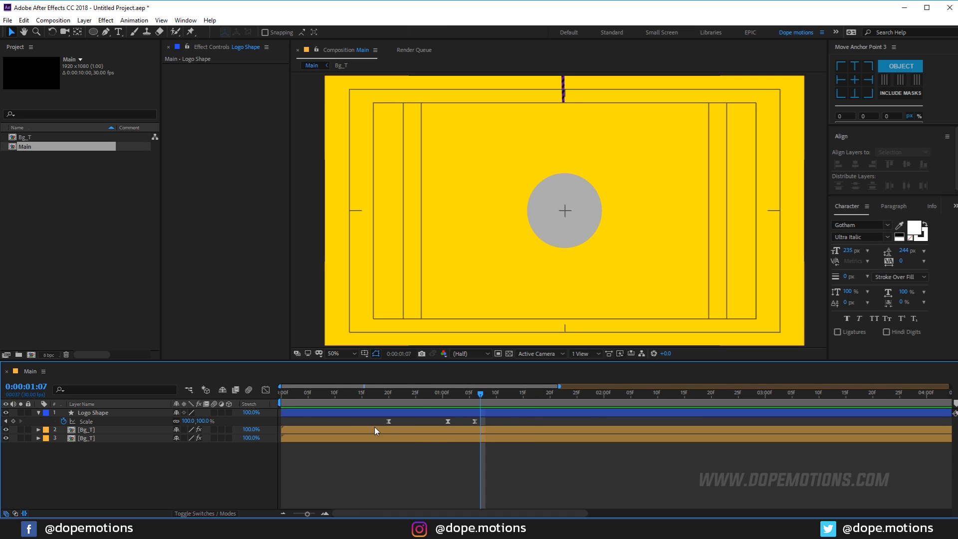
Change the Logo Shape's fill to purple 5D00B3, sampled from the striped wipe at 0:00:00:20.
click(389, 398)
click(389, 412)
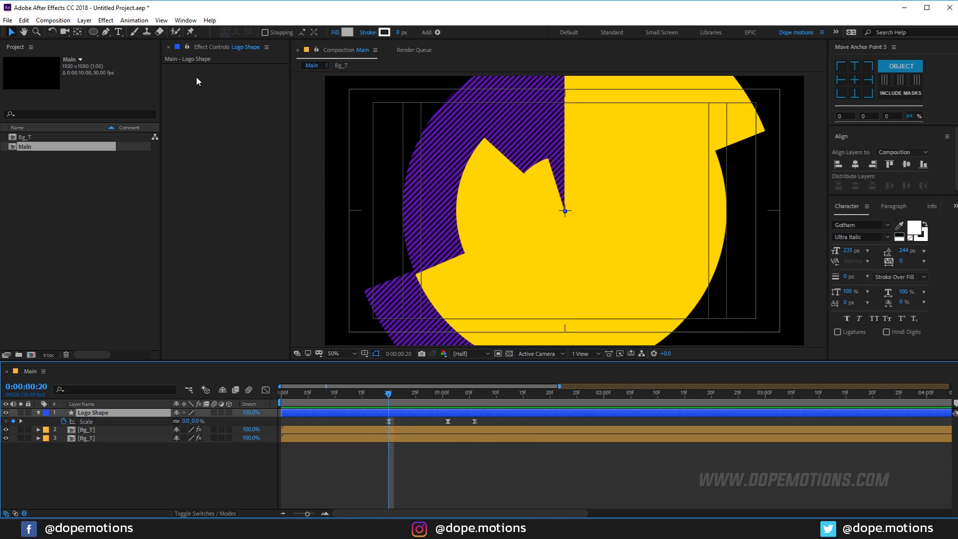
click(346, 33)
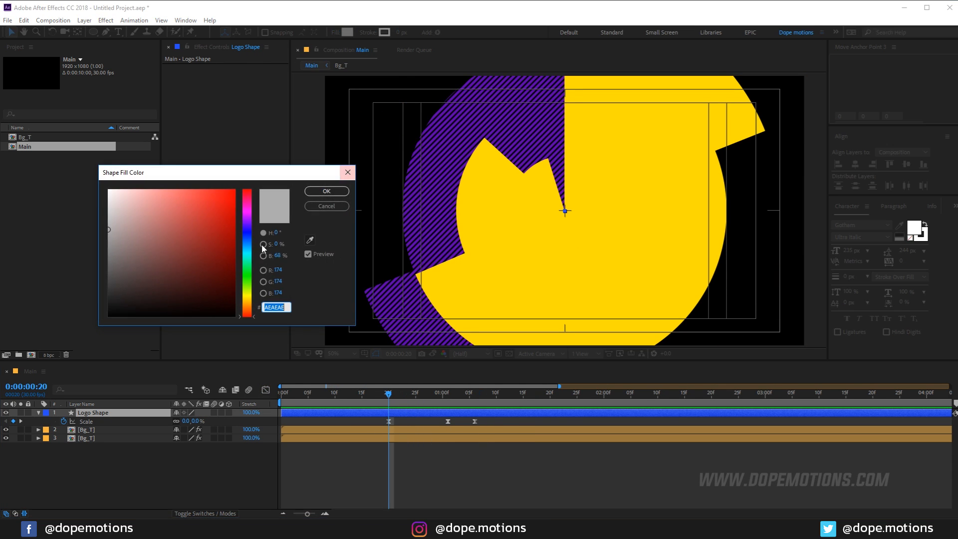
click(310, 240)
click(418, 238)
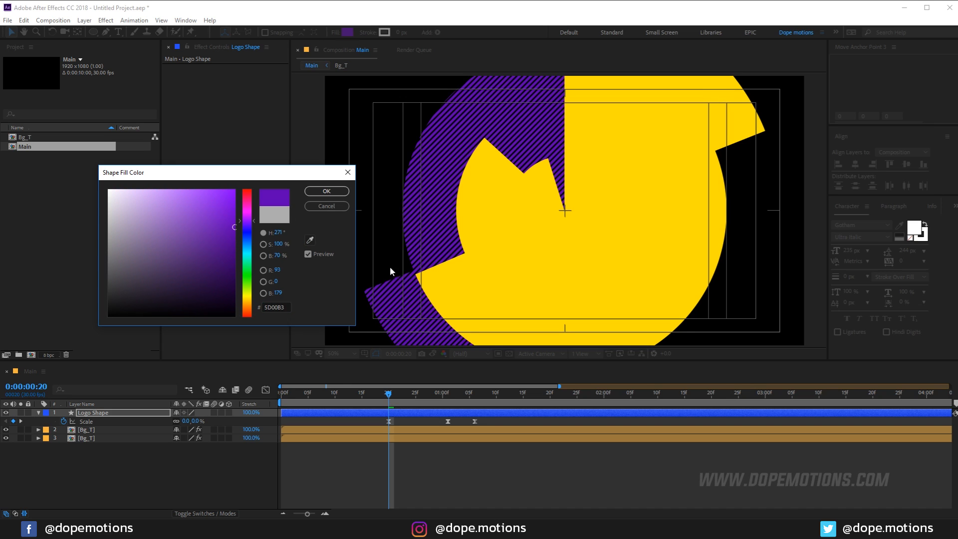
click(326, 192)
Preview the purple Logo Shape animation and hide the title and action safe guides.
drag(389, 394, 514, 405)
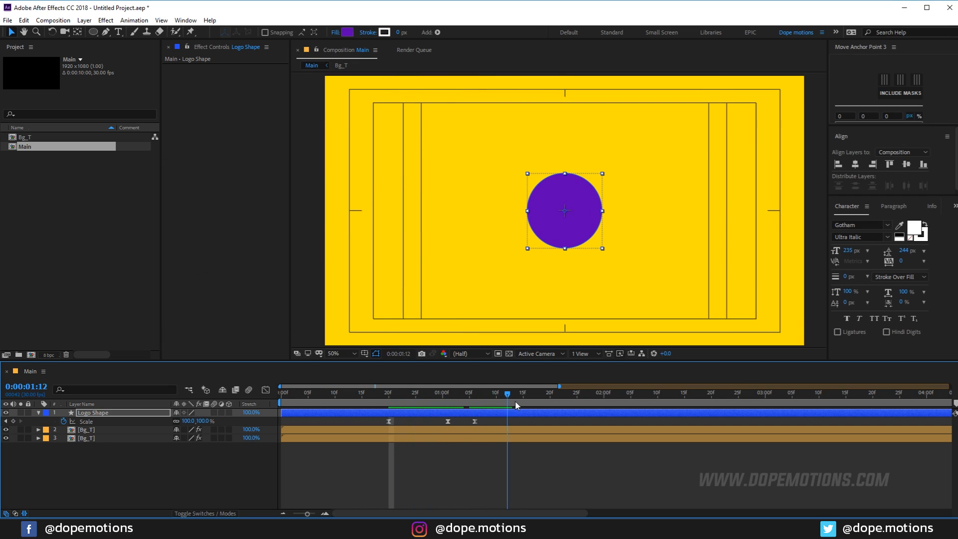
key(space)
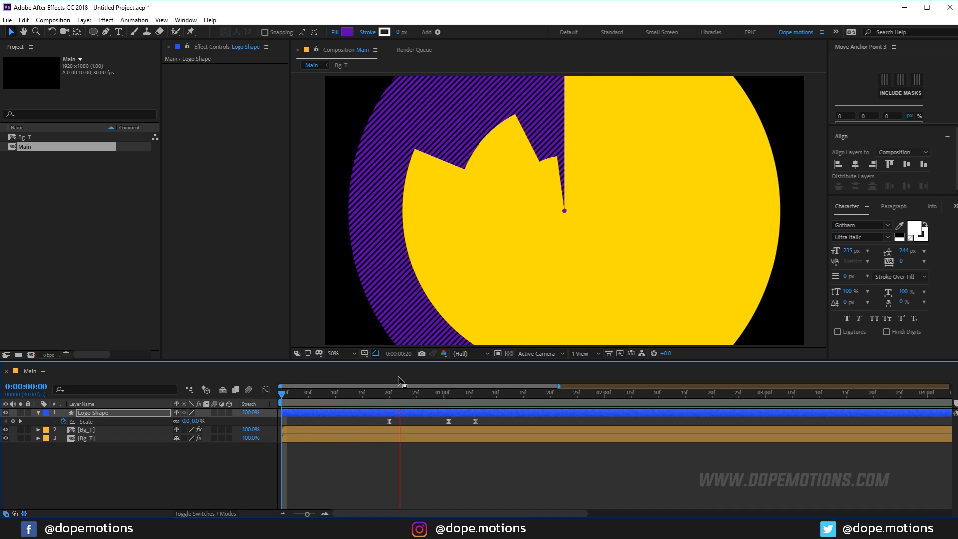
drag(447, 398, 502, 409)
click(528, 468)
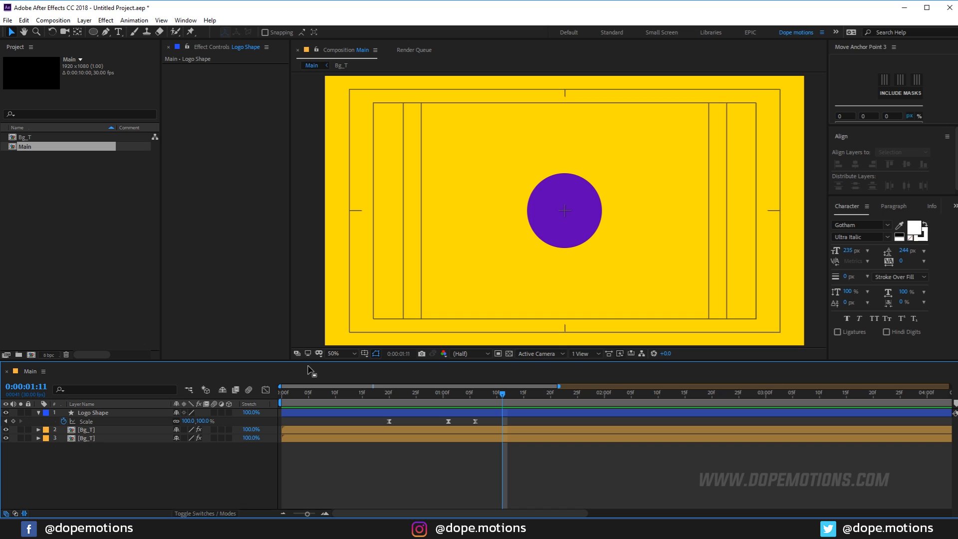
key(apostrophe)
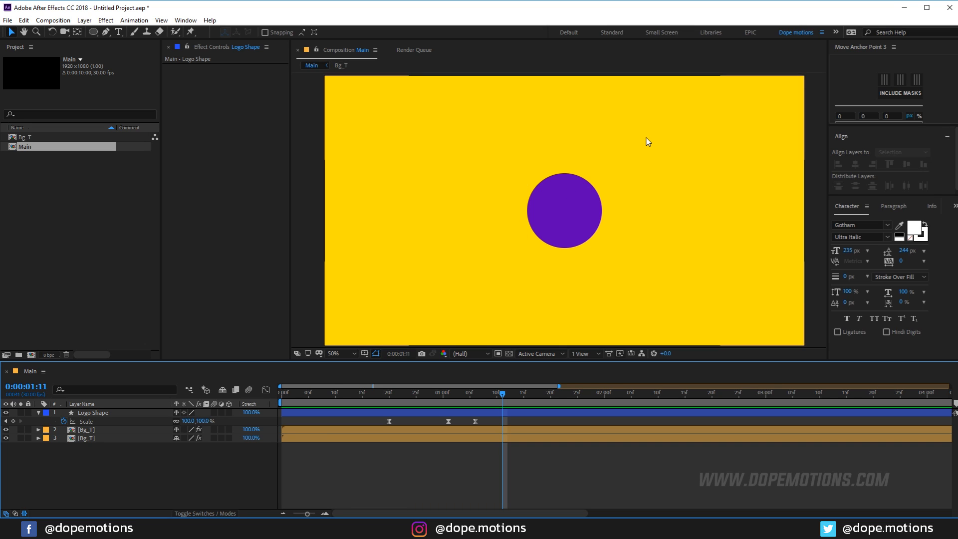
At 0:00:01:01, draw a separate circle shape about 164 px in diameter beside the Logo Shape.
click(427, 415)
click(447, 400)
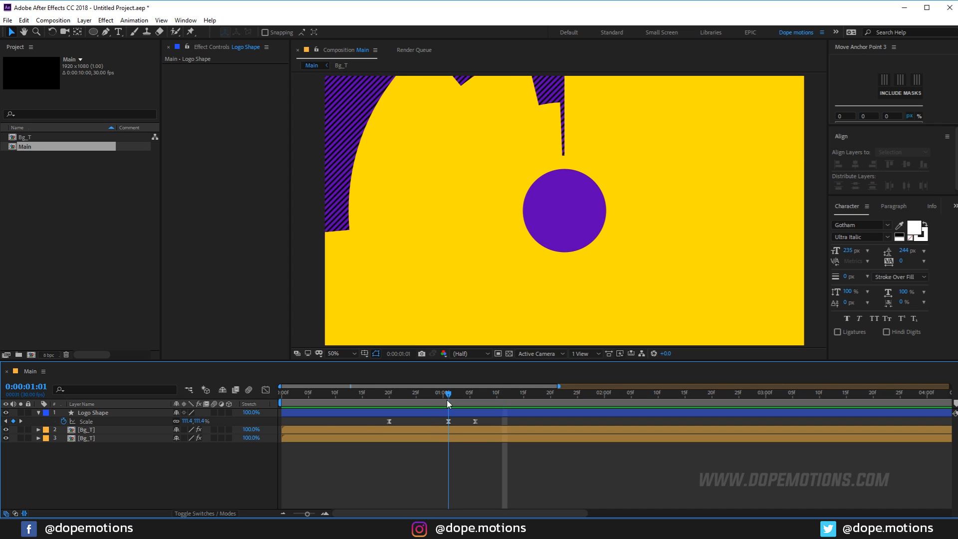
click(92, 32)
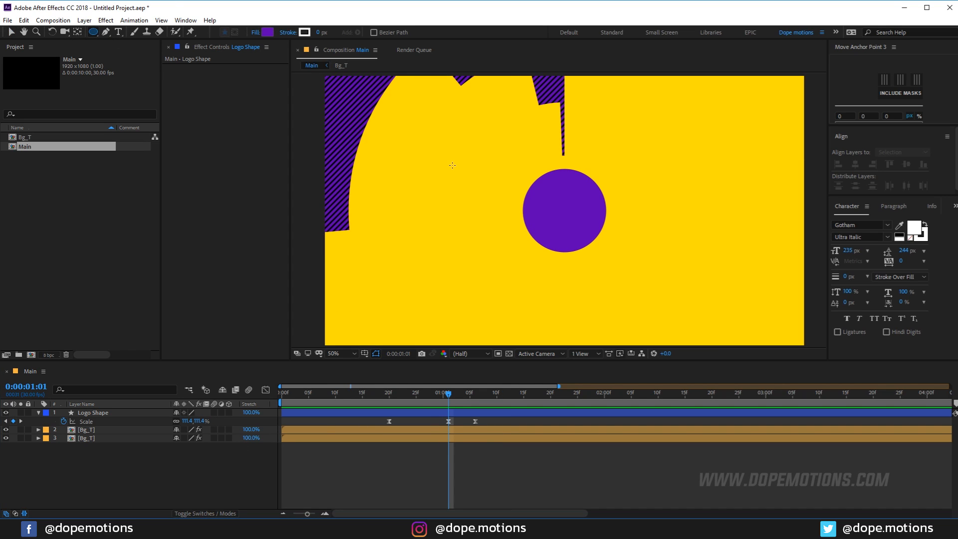
drag(450, 202, 469, 224)
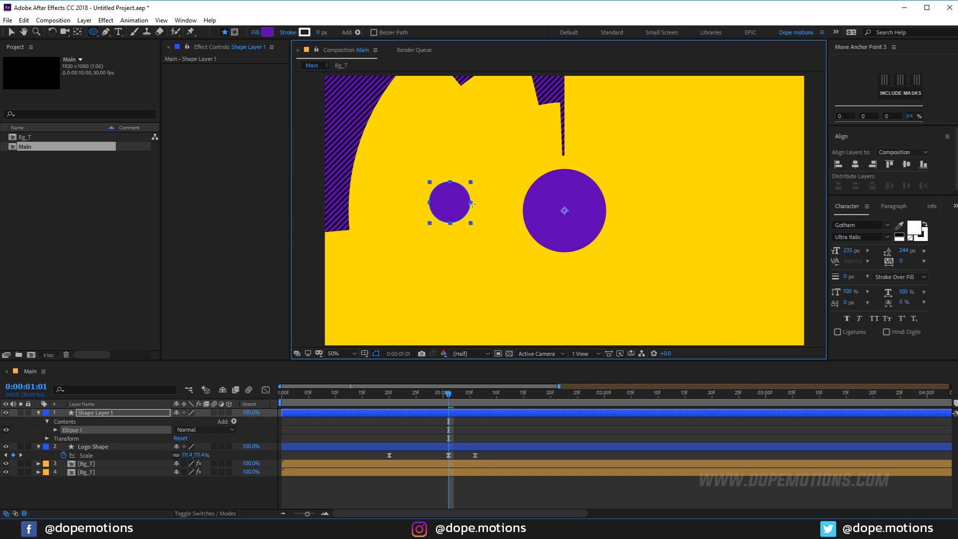
Align the new circle to the composition's horizontal and vertical centre.
click(10, 33)
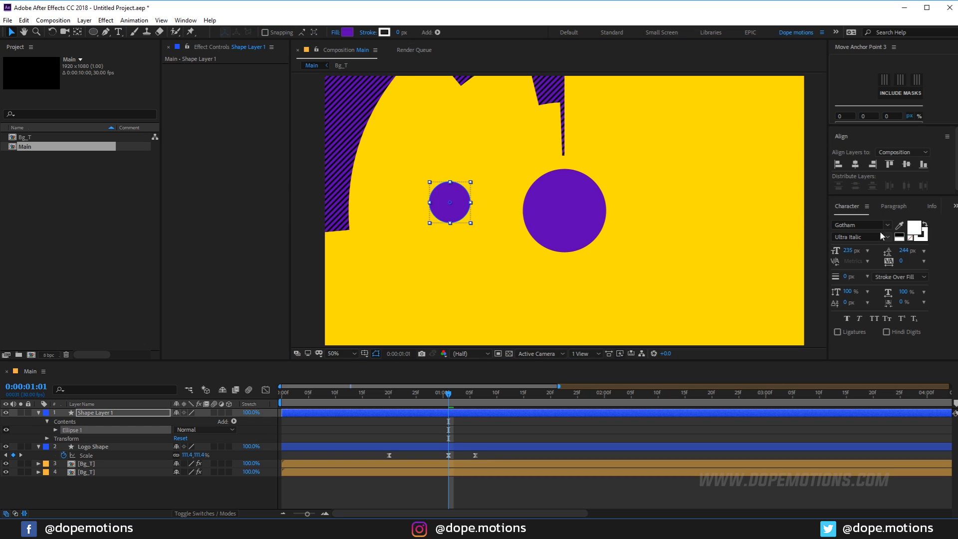
click(855, 164)
click(906, 164)
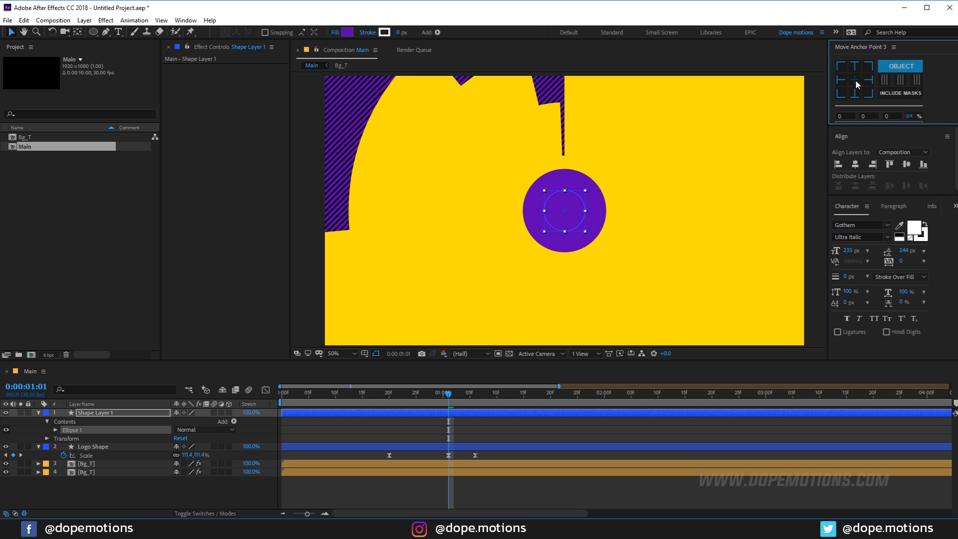
Set the new circle's fill to None and its stroke colour to white.
click(334, 33)
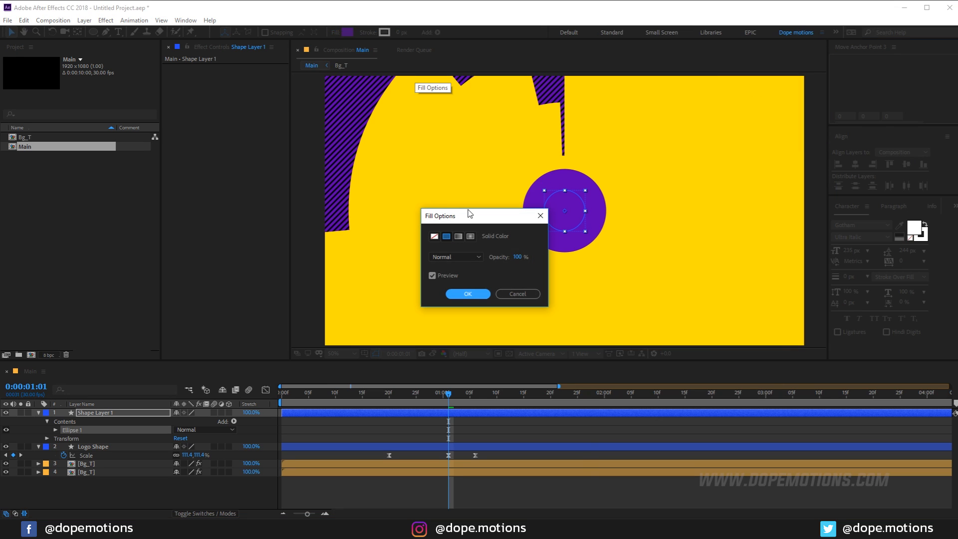
click(434, 236)
click(466, 294)
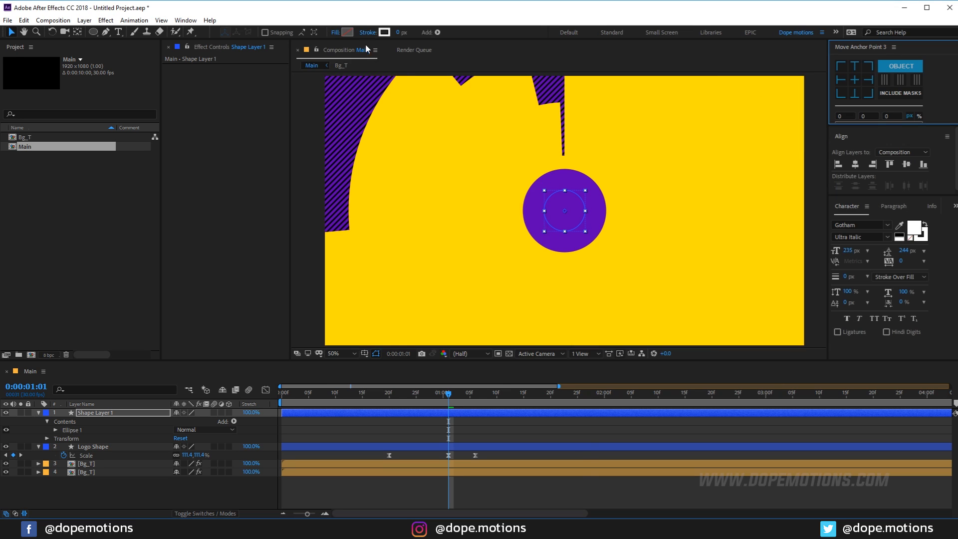
click(383, 33)
drag(120, 198, 96, 181)
click(327, 191)
click(158, 493)
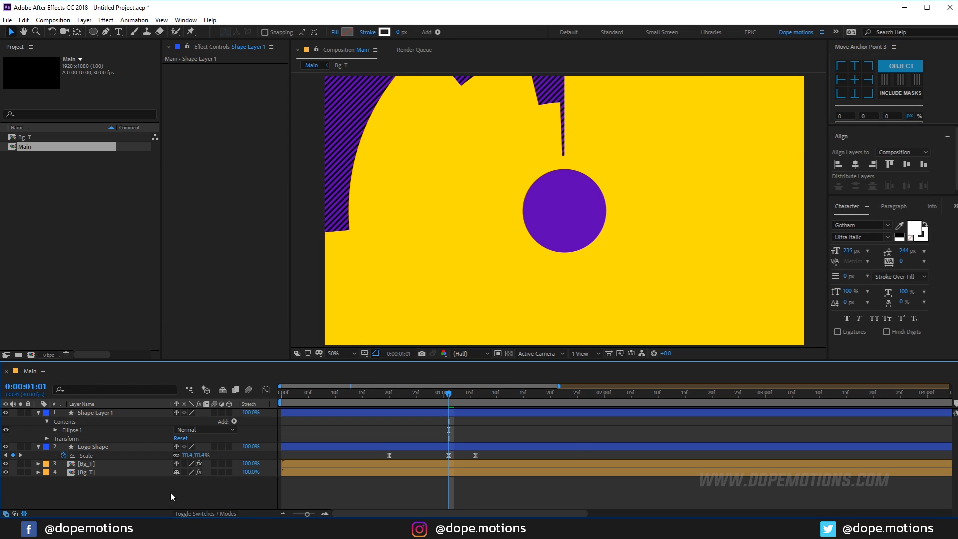
Give Shape Layer 1 a 37 px stroke and set its ellipse path size to 10 by 10.
click(91, 412)
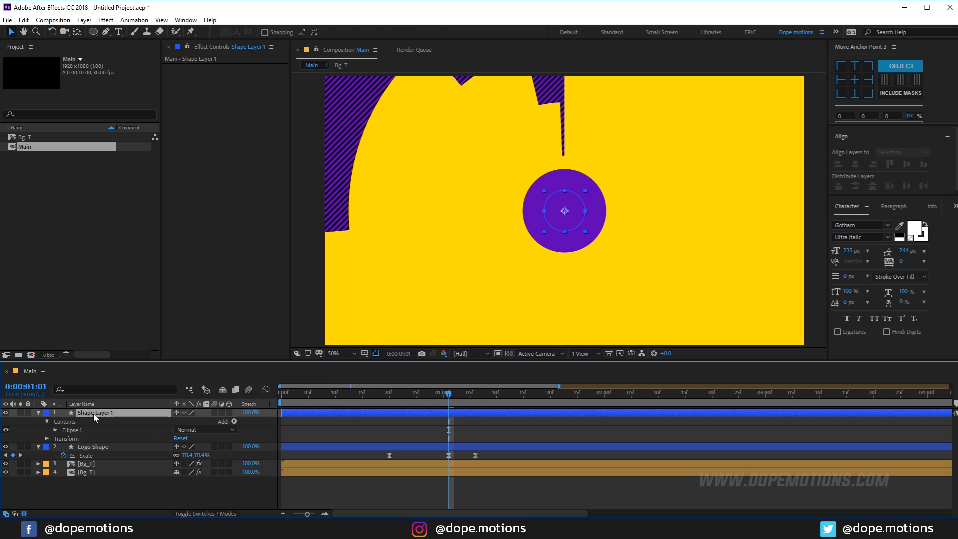
drag(402, 33, 425, 37)
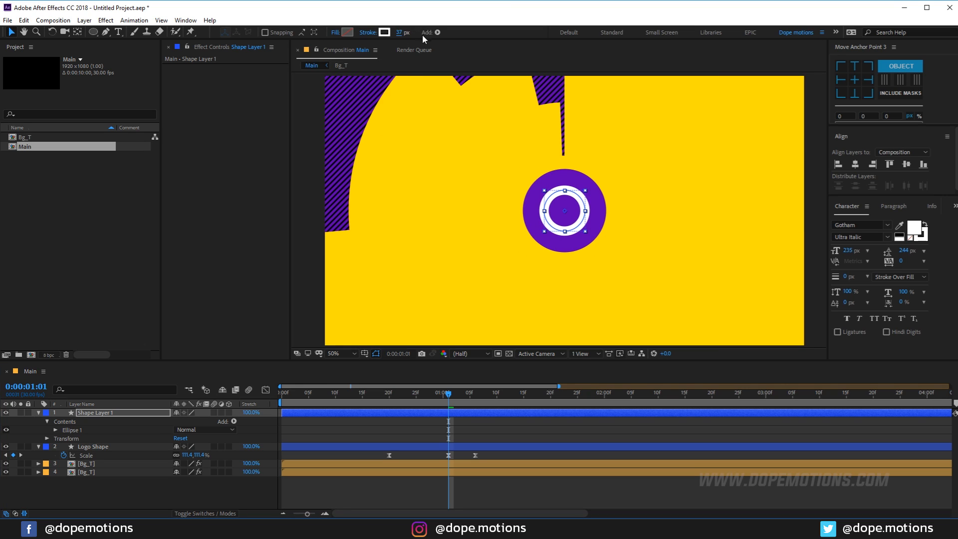
key(u)
key(u)
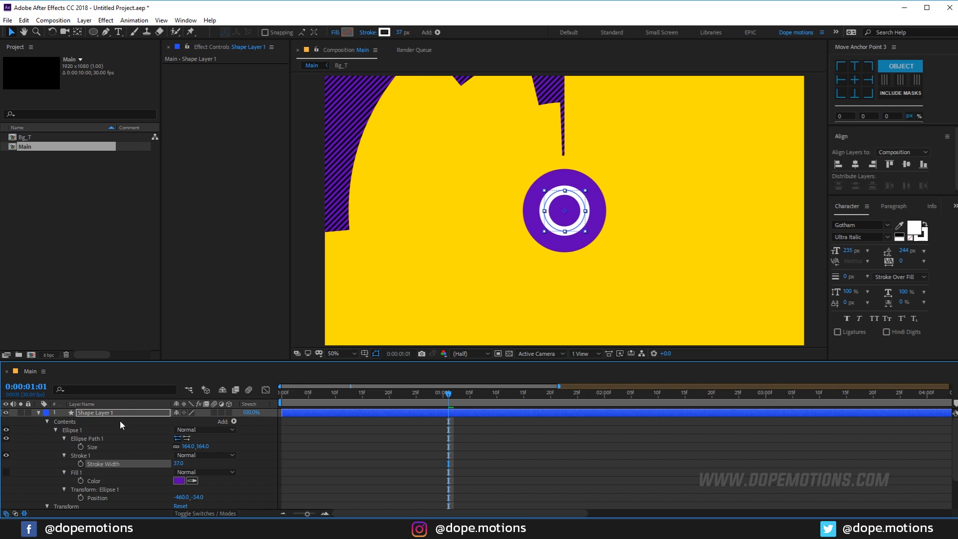
drag(204, 451, 153, 455)
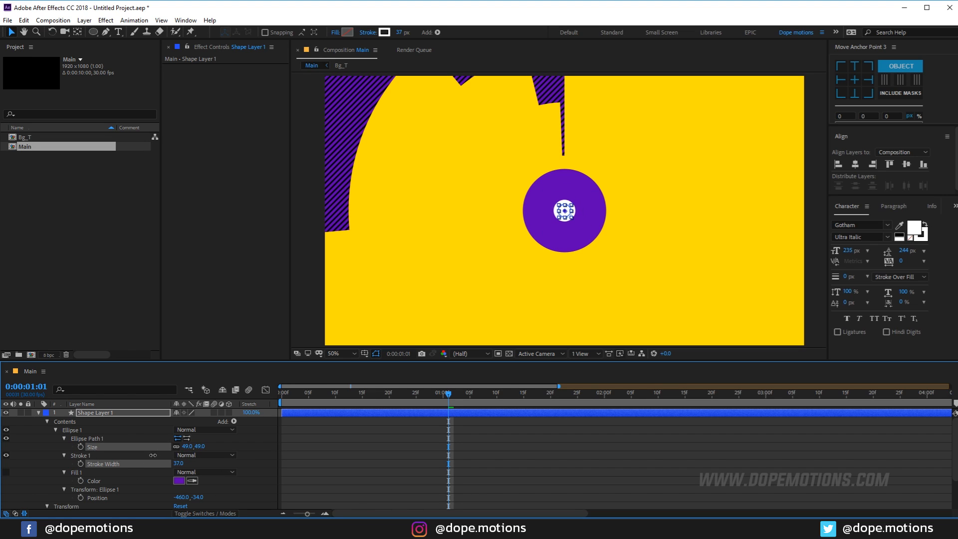
text(10)
key(Return)
click(383, 493)
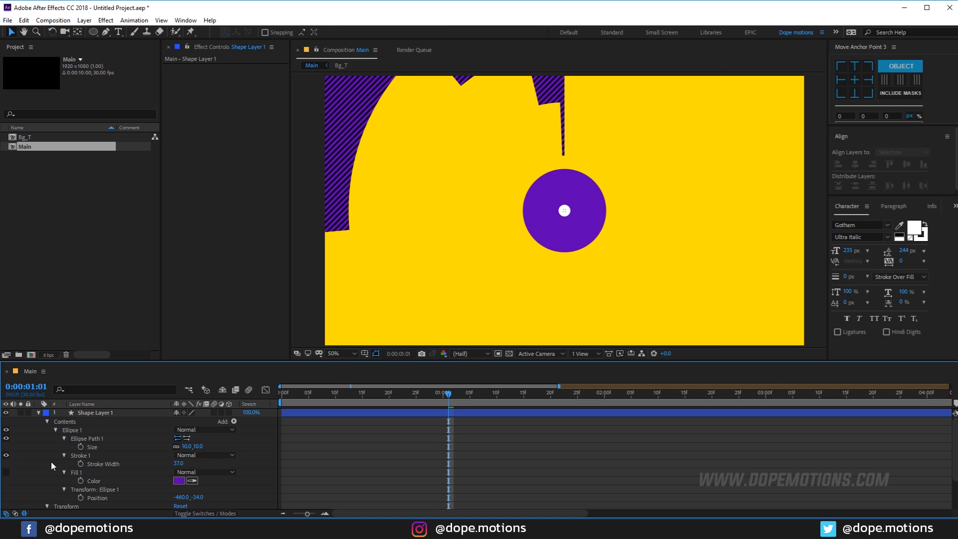
Set Shape Layer 1's stroke width to 25 px.
click(100, 415)
click(401, 32)
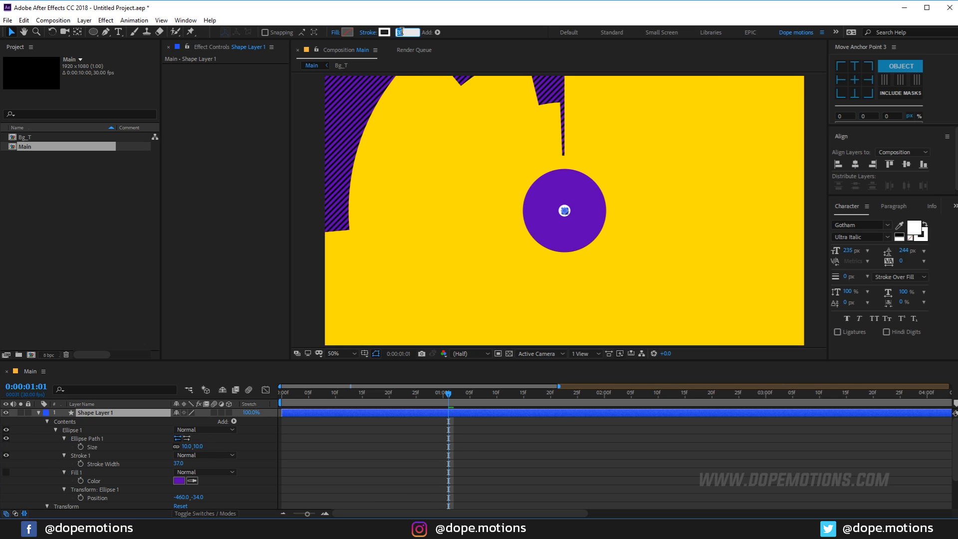
text(25)
key(Return)
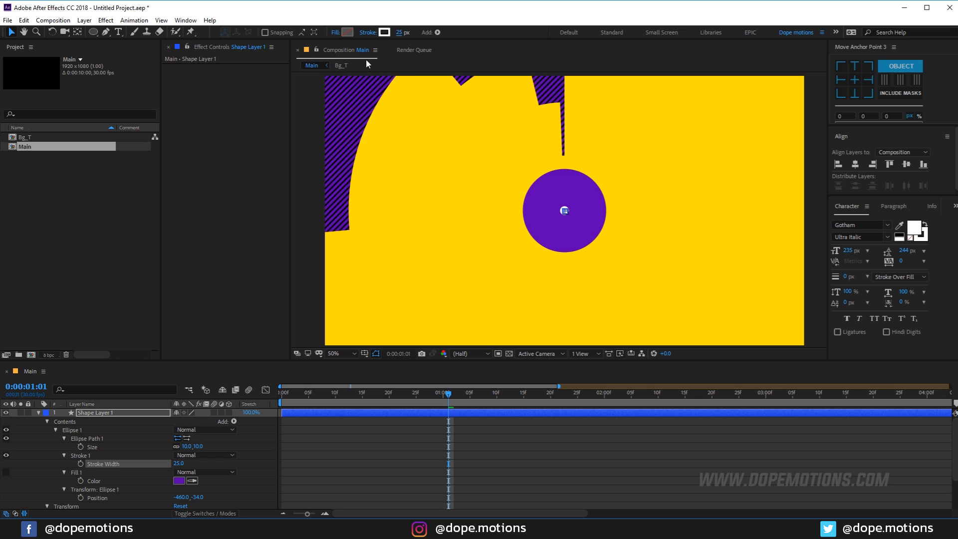
Keyframe Shape Layer 1's ellipse path size from 70 by 70 at 1 second to 0 by 0 at 3 seconds.
drag(392, 394, 443, 397)
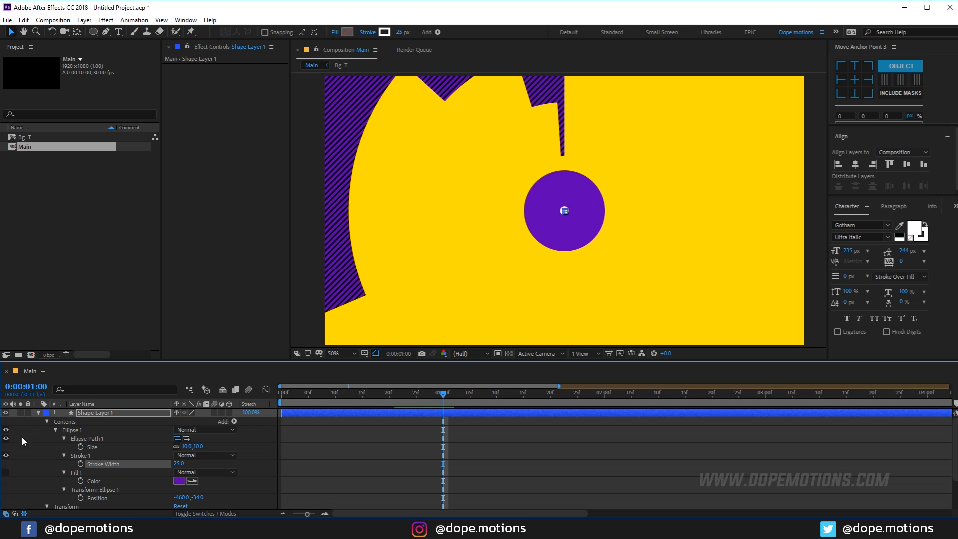
click(82, 448)
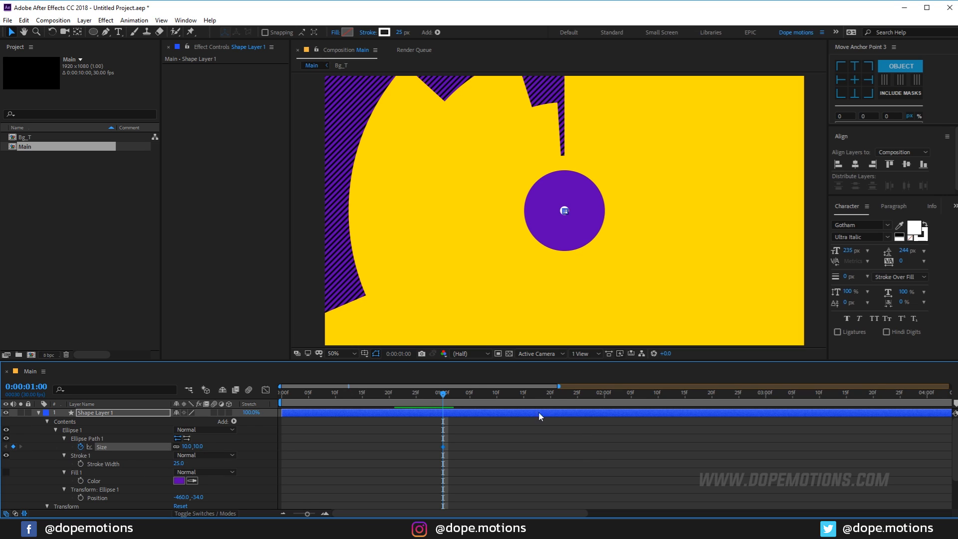
drag(448, 399, 766, 402)
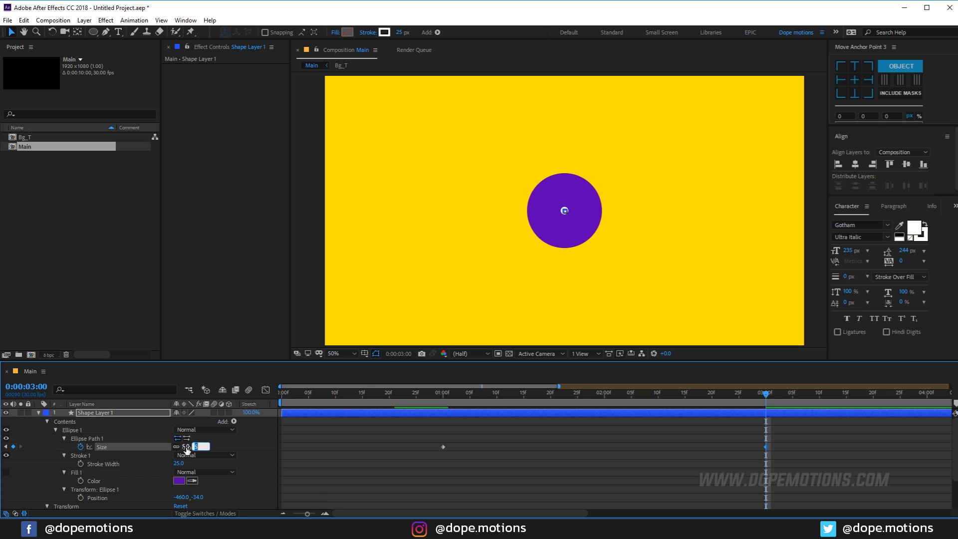
click(443, 394)
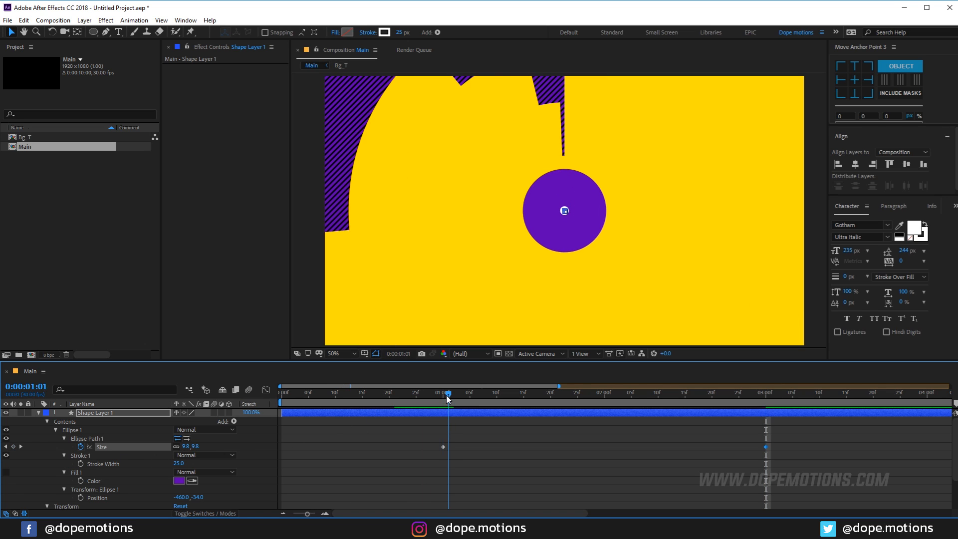
text(70)
key(Return)
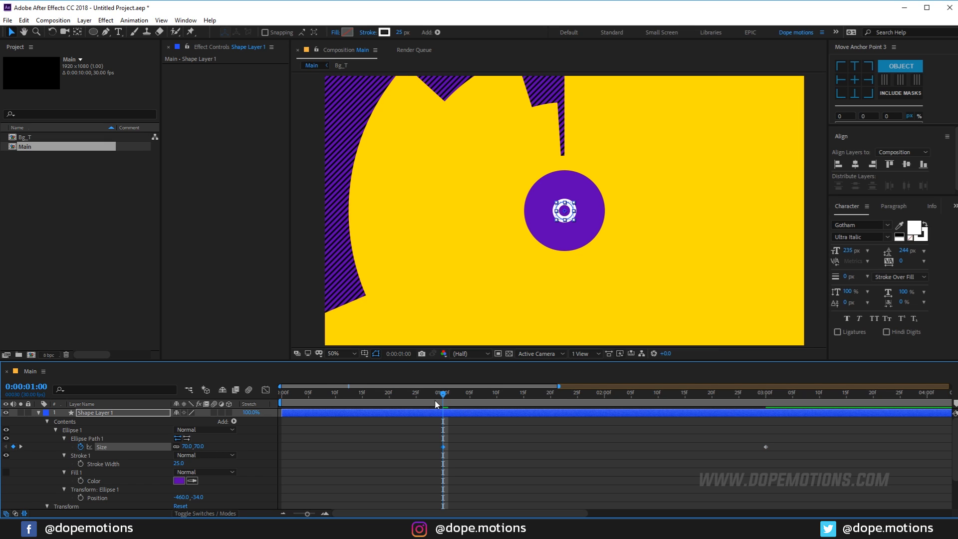
Set the ellipse size keyframes to 5 by 5 at 1 second and 100 by 100 at 3 seconds.
drag(445, 395, 443, 415)
text(5)
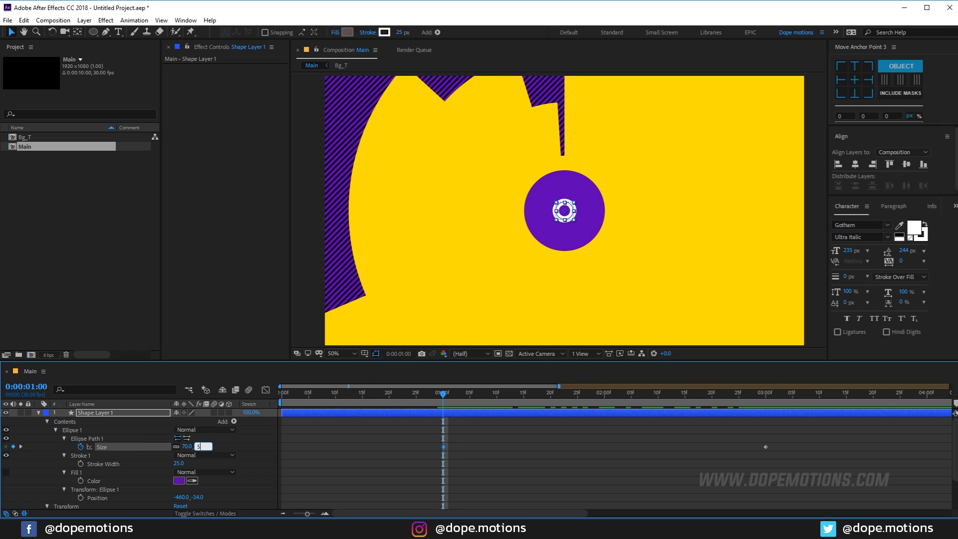
key(Return)
key(k)
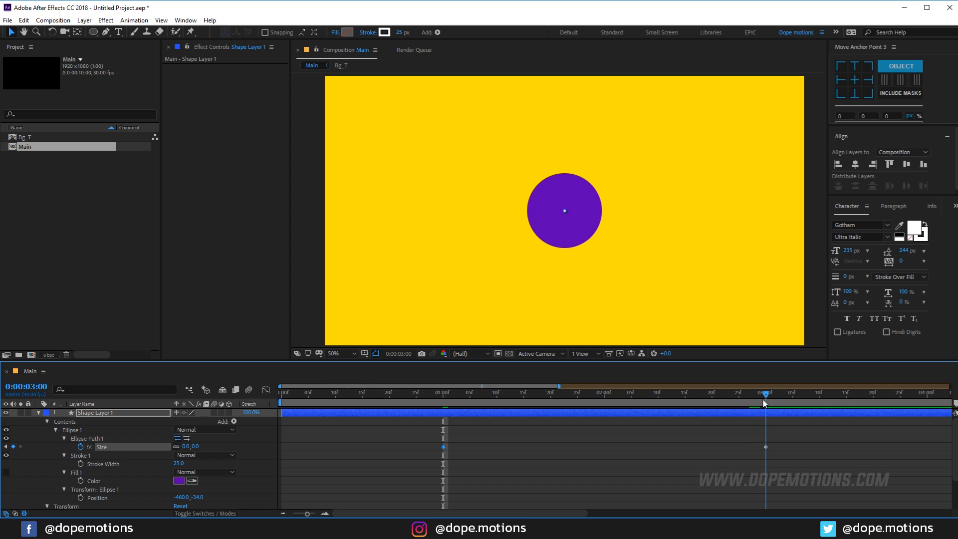
text(100)
key(Return)
Keyframe Shape Layer 1's stroke width from 50 at 1 second to 0 at 3 seconds and preview the ring.
drag(444, 404, 445, 442)
click(105, 412)
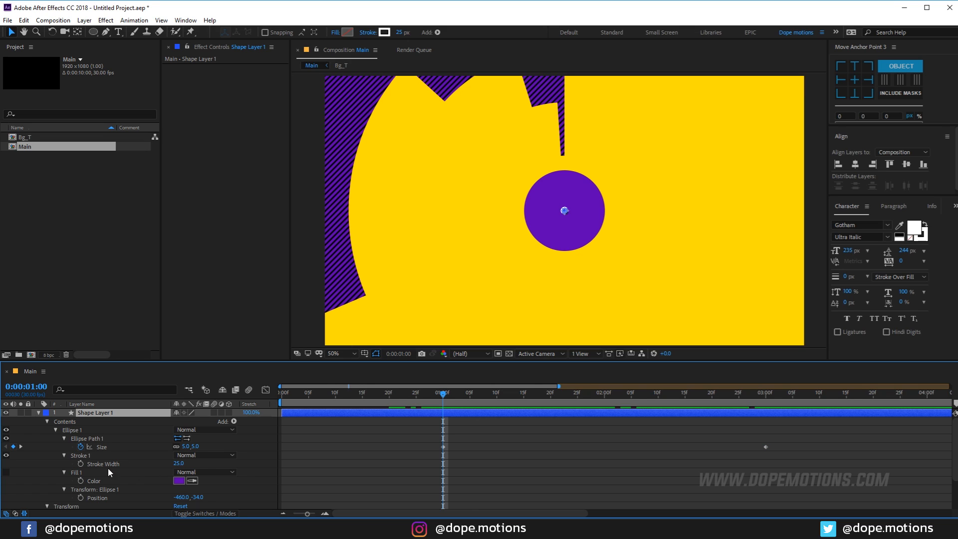
click(173, 462)
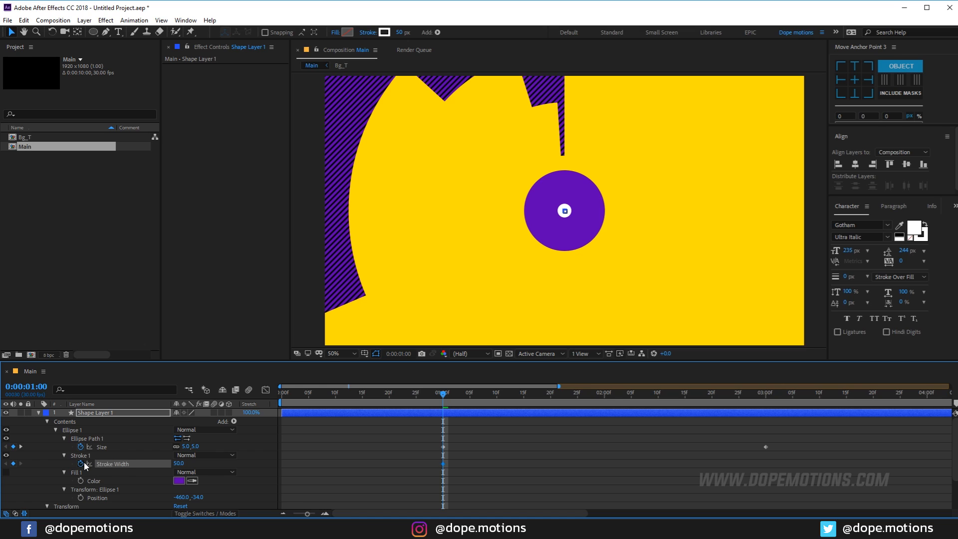
click(766, 393)
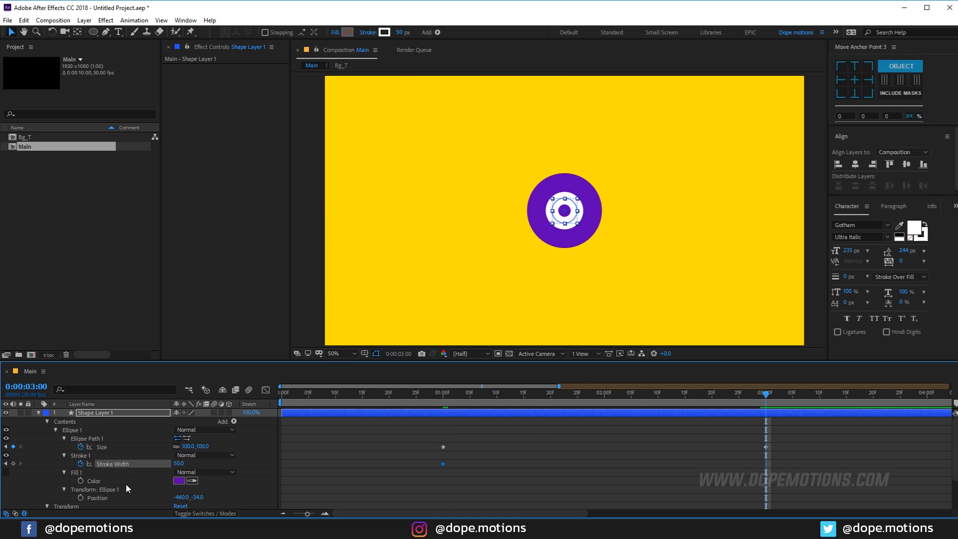
text(0)
key(Return)
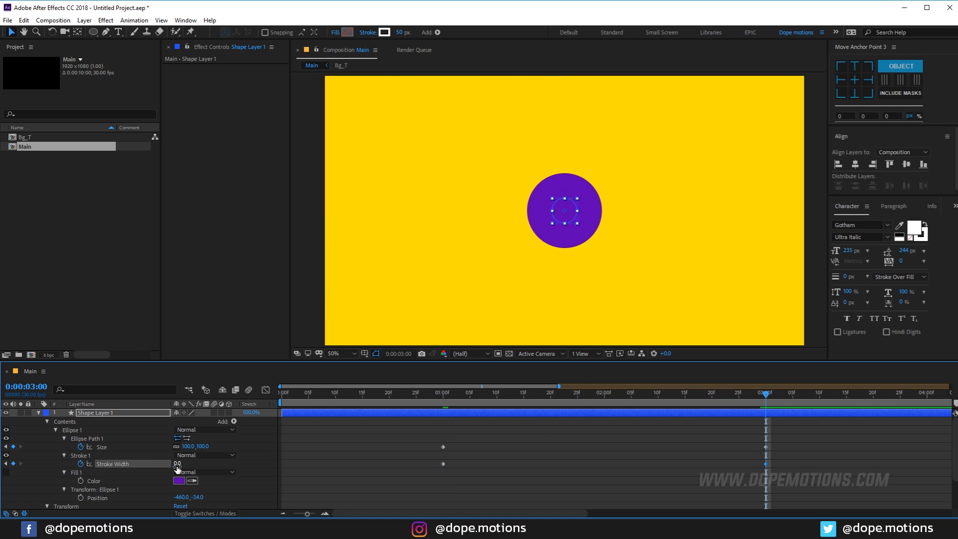
scroll(441, 391, right, 1)
click(441, 392)
key(space)
mouse_move(657, 432)
mouse_down()
mouse_move(741, 443)
mouse_move(458, 447)
mouse_move(608, 456)
mouse_move(392, 458)
mouse_move(412, 457)
mouse_up()
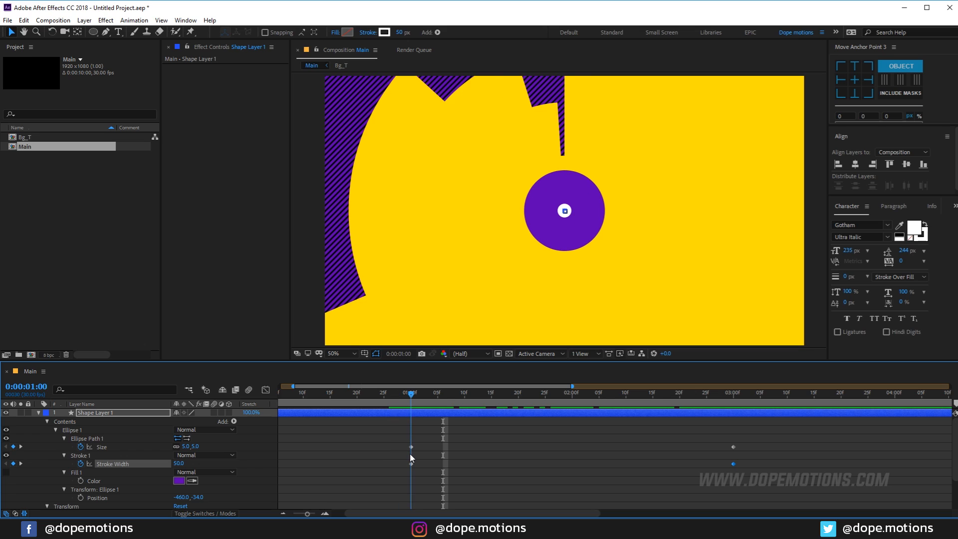
Keyframe Shape Layer 1's position from the centre at 1 second to 1400, 540 at 3 seconds and preview it.
click(112, 414)
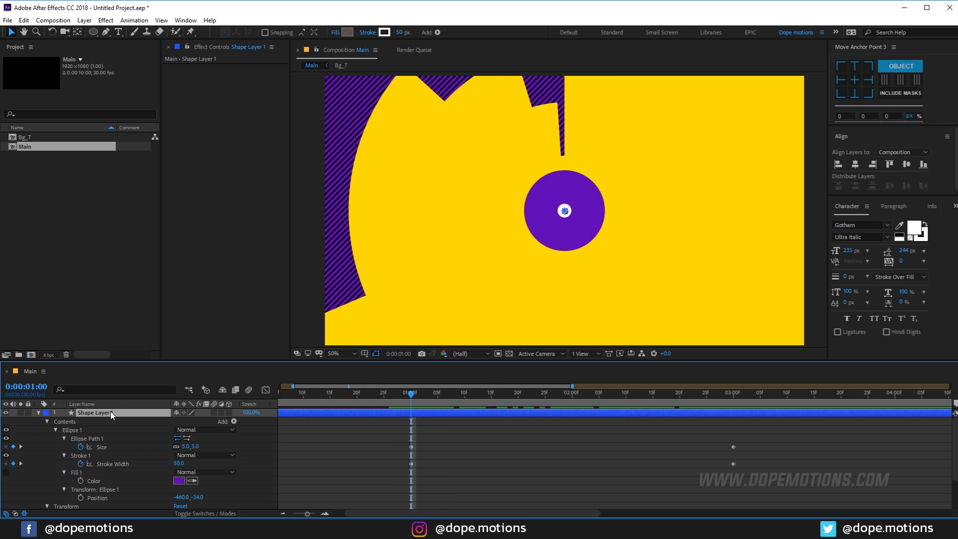
key(p)
click(64, 422)
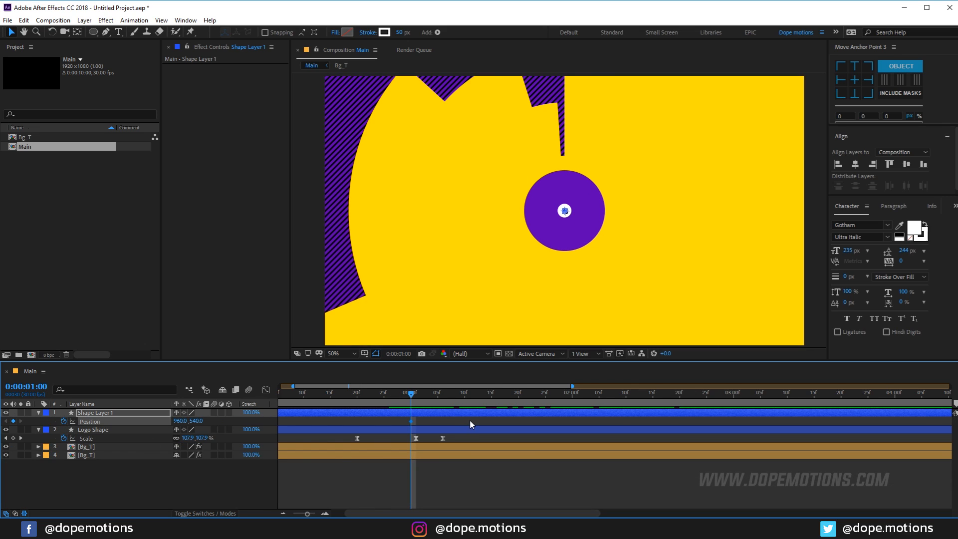
key(u)
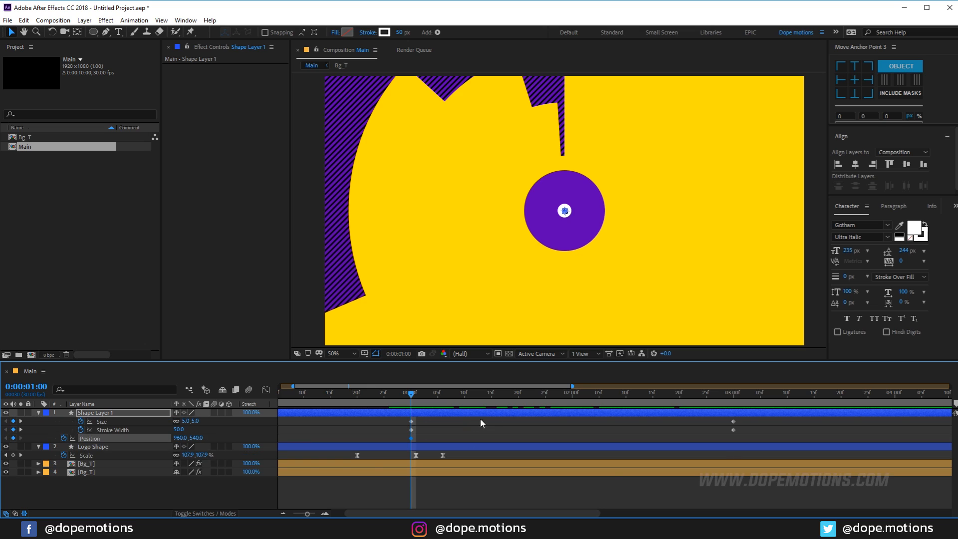
click(727, 398)
drag(568, 212, 676, 218)
key(space)
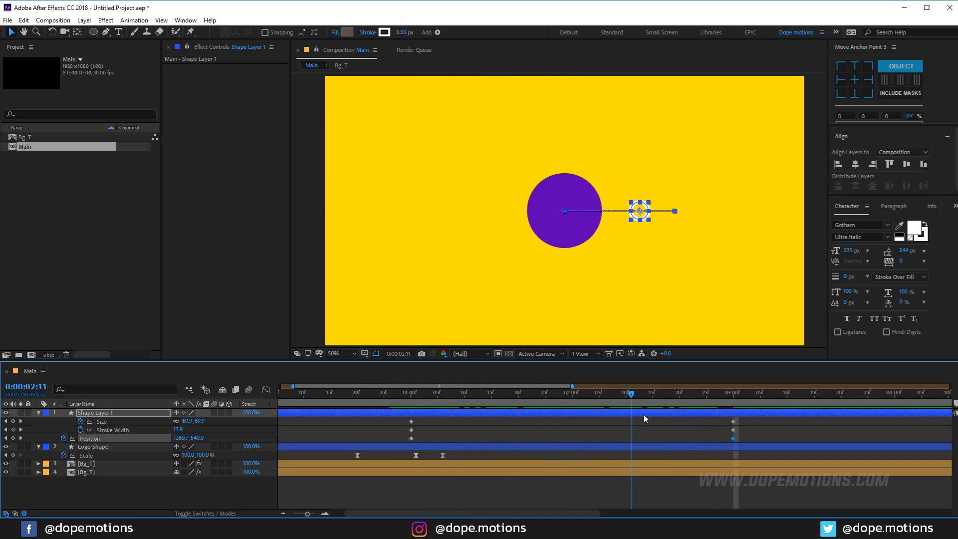
Apply Easy Ease to all Shape Layer 1 keyframes and shape their speed graph into an early peak with a long slowdown.
drag(402, 424, 750, 452)
key(F9)
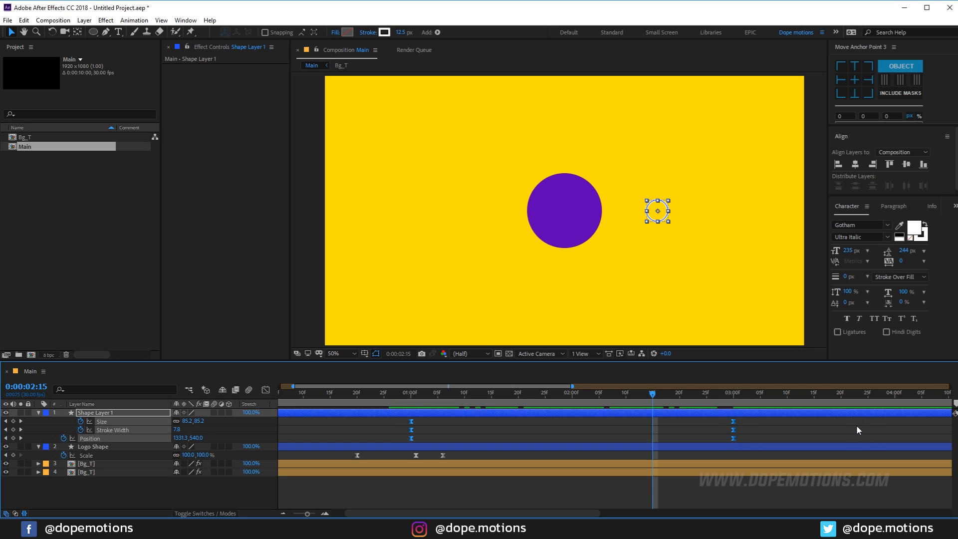
click(265, 390)
right_click(468, 443)
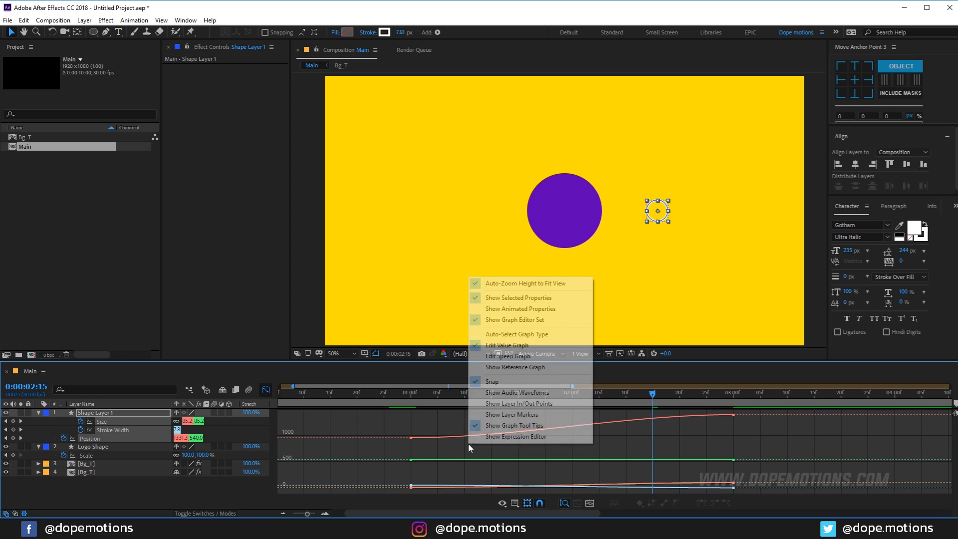
click(508, 356)
drag(387, 462, 437, 488)
drag(763, 467, 537, 480)
click(405, 395)
key(space)
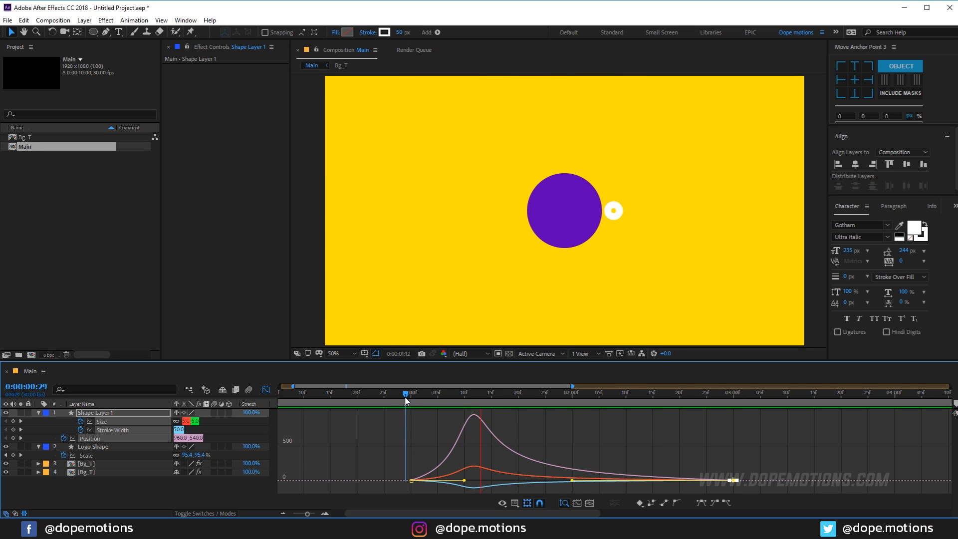
click(266, 390)
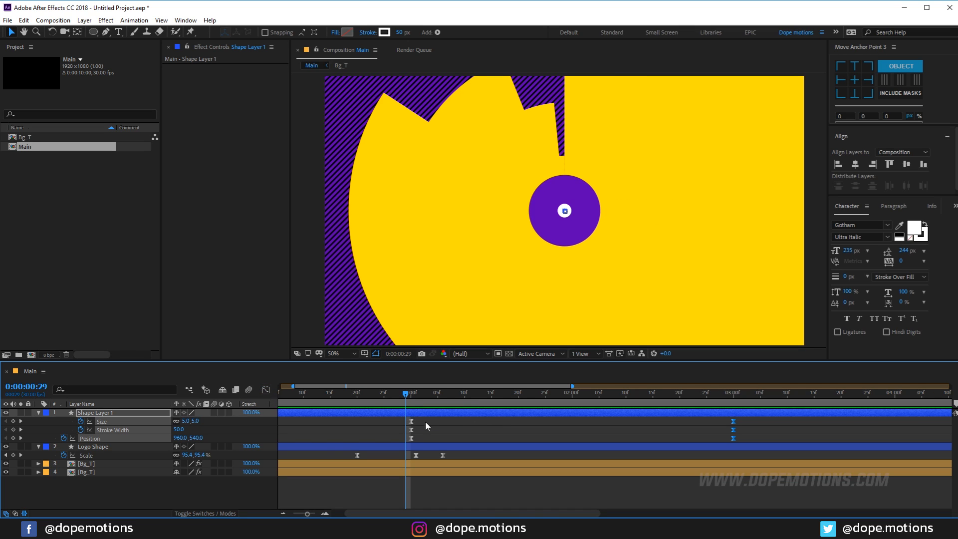
Trim the start of Shape Layer 1 to 0:00:01:00.
drag(407, 399, 411, 399)
click(425, 412)
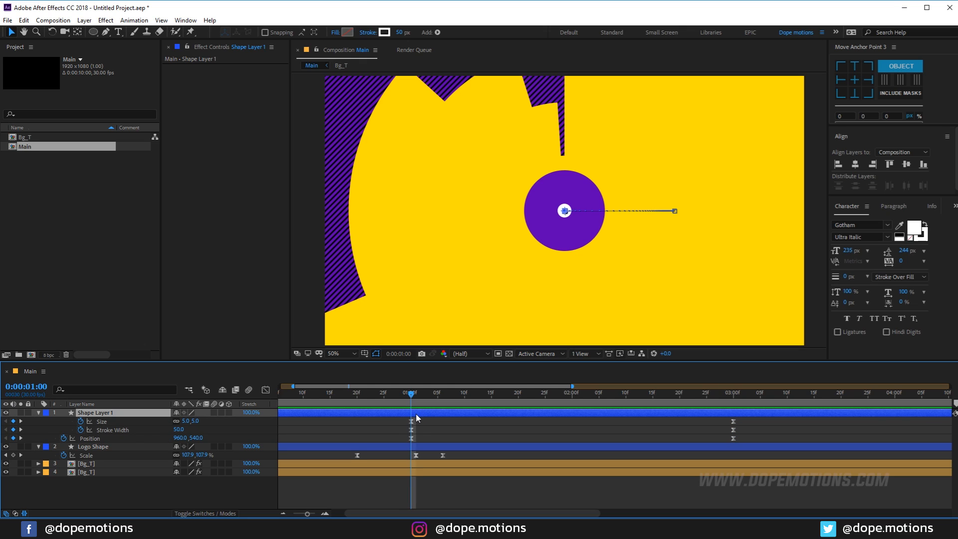
key(alt+bracketleft)
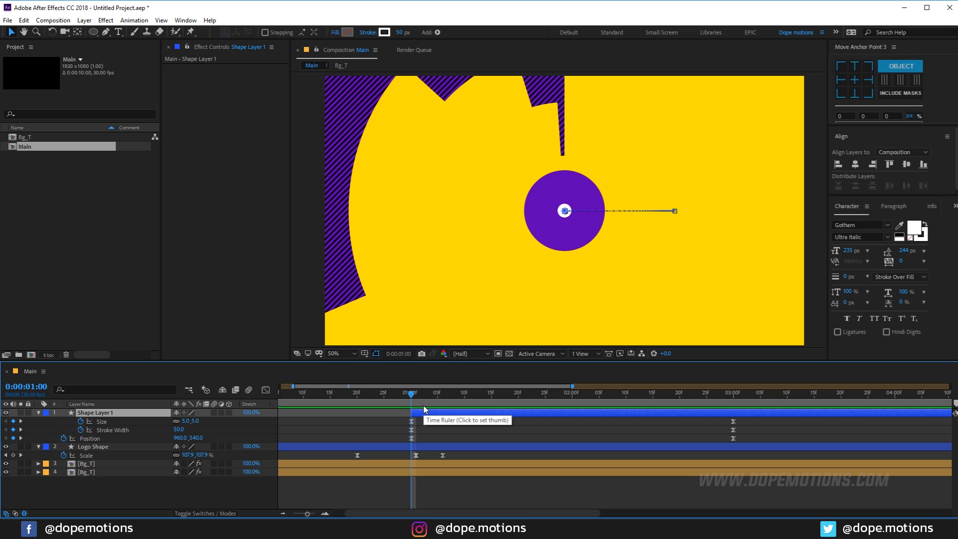
Move Shape Layer 1's ending Size, Stroke Width and Position keyframes to 0:00:02:15 and check the motion.
drag(413, 395, 599, 393)
mouse_move(720, 423)
mouse_down()
mouse_move(735, 437)
mouse_move(652, 424)
mouse_up()
click(653, 404)
click(660, 421)
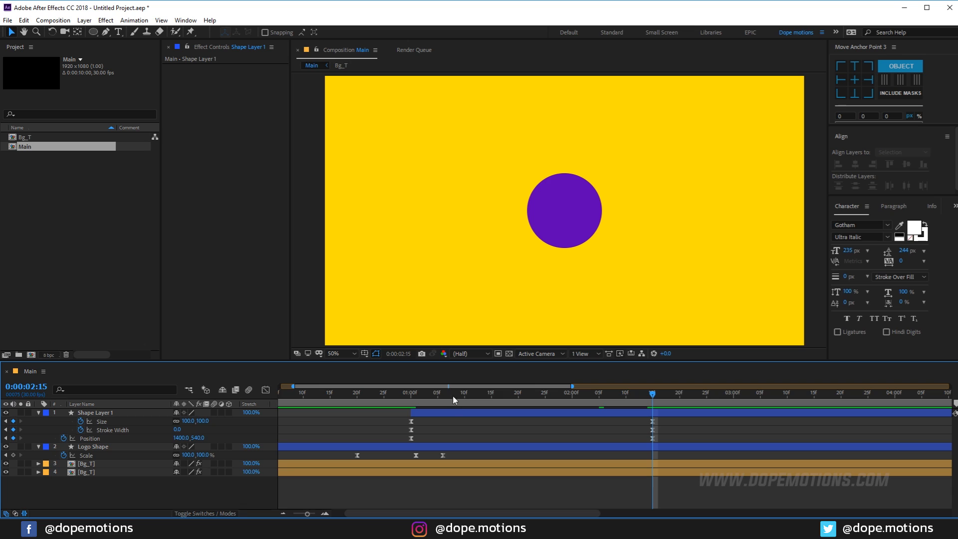
click(394, 394)
mouse_move(412, 402)
mouse_down()
mouse_move(459, 403)
mouse_move(413, 403)
mouse_move(458, 403)
mouse_move(422, 404)
mouse_up()
Rename Shape Layer 1 as Burst and place it below the Logo Shape layer.
click(78, 414)
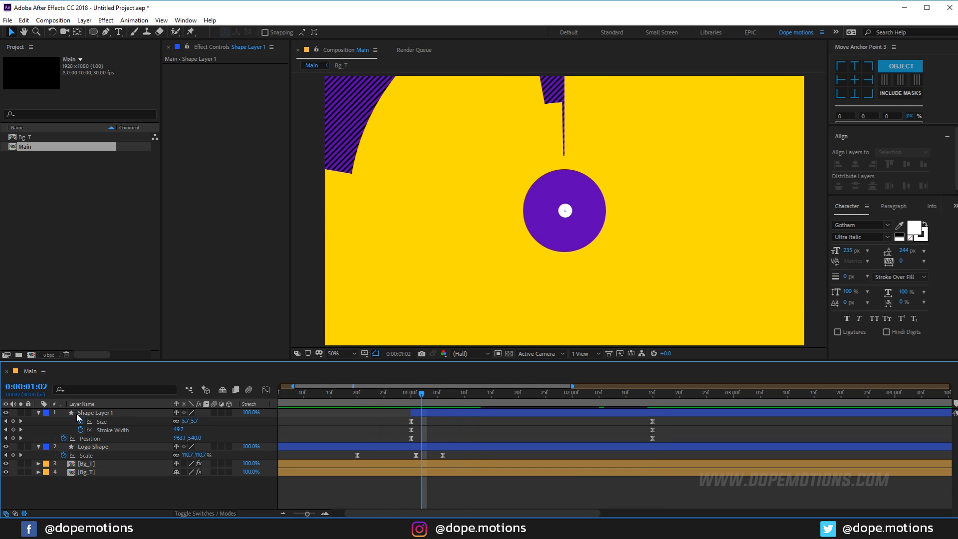
click(39, 413)
click(109, 413)
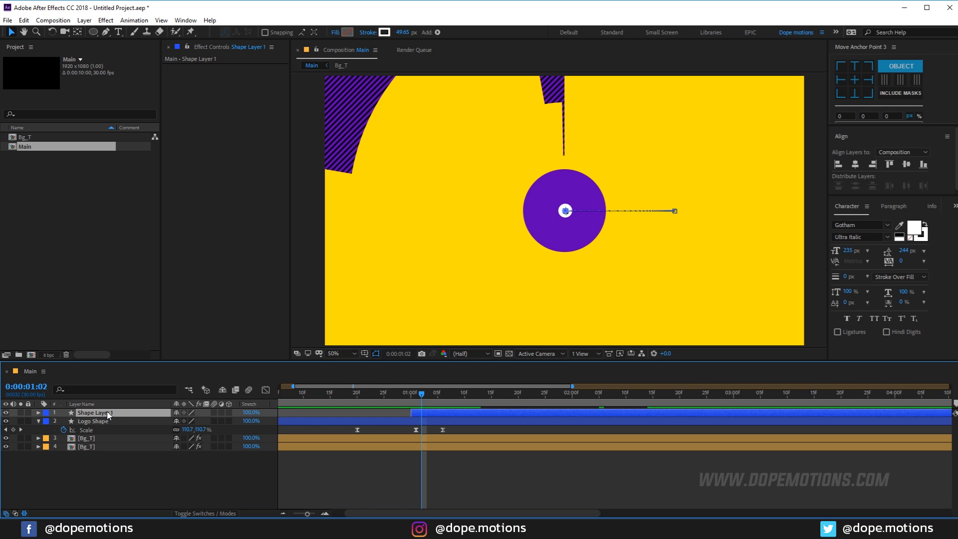
key(Return)
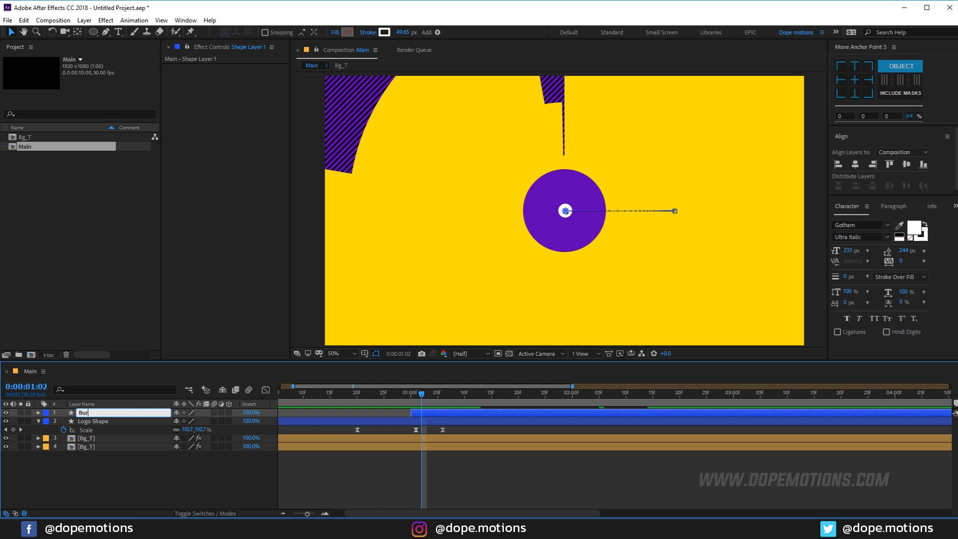
key(Return)
drag(107, 412, 112, 428)
Shift the Burst layer to start at 0:00:00:25 and preview its timing against the Logo Shape.
drag(413, 407, 379, 406)
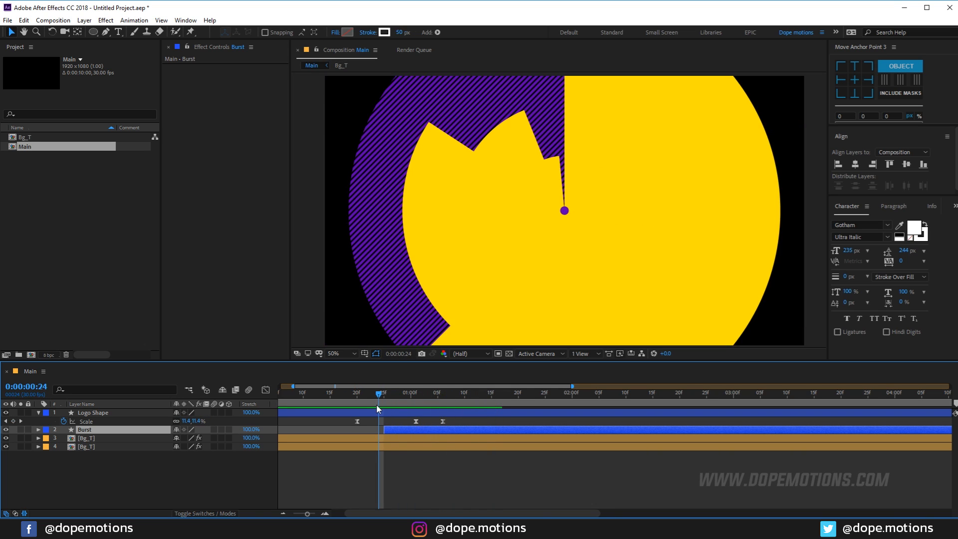
key(space)
key(space)
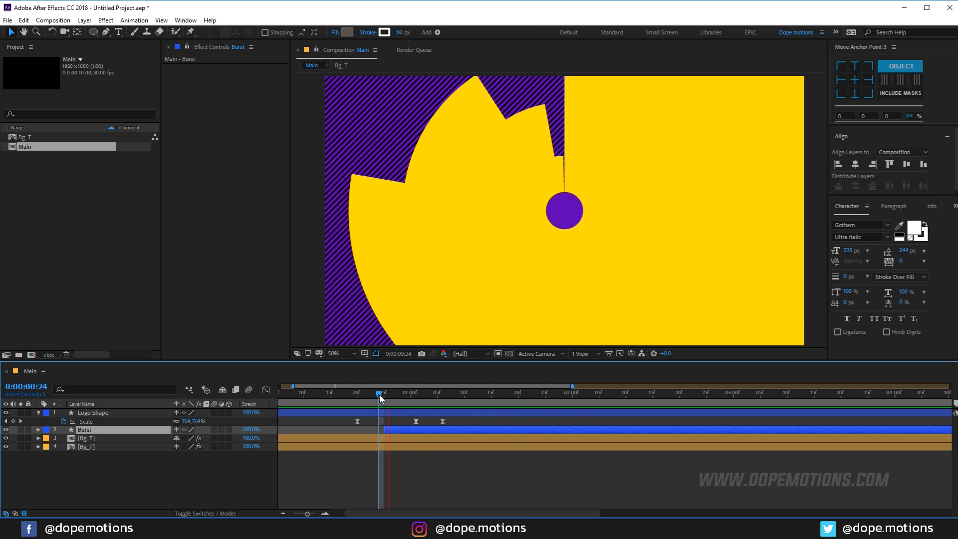
key(space)
drag(380, 398, 574, 402)
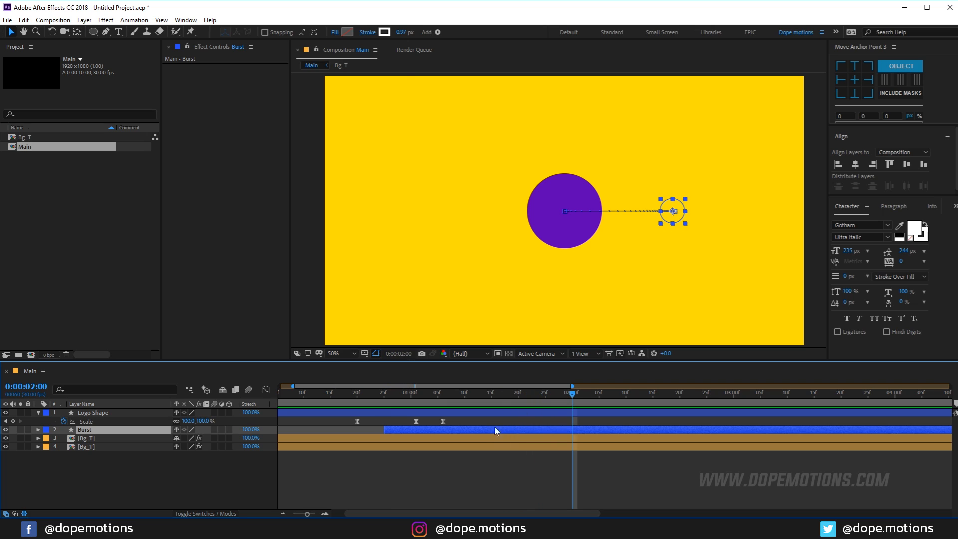
Pre-compose the Burst layer as Burst, moving all attributes into the new composition and matching its duration to the layer.
click(464, 469)
drag(442, 388, 464, 392)
click(96, 423)
click(38, 413)
click(103, 413)
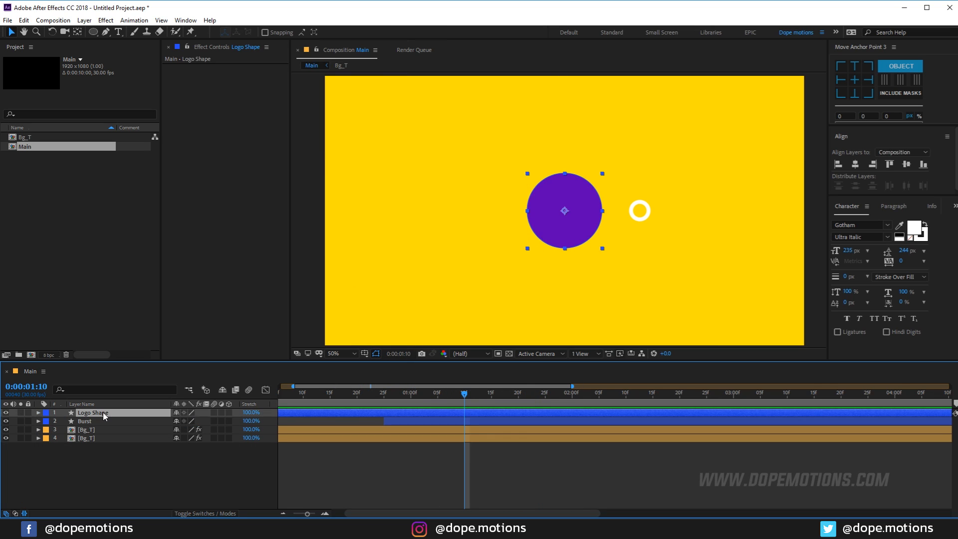
click(113, 421)
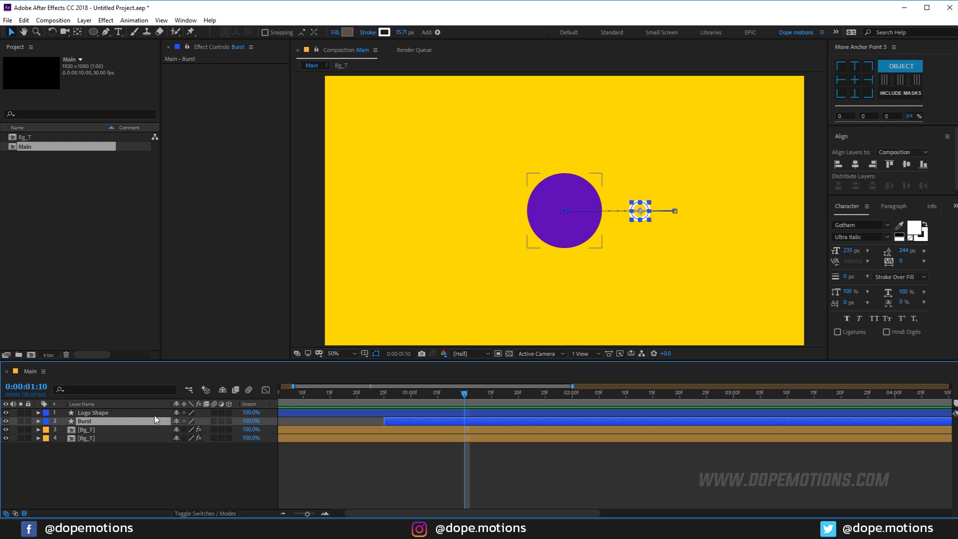
key(ctrl+shift+c)
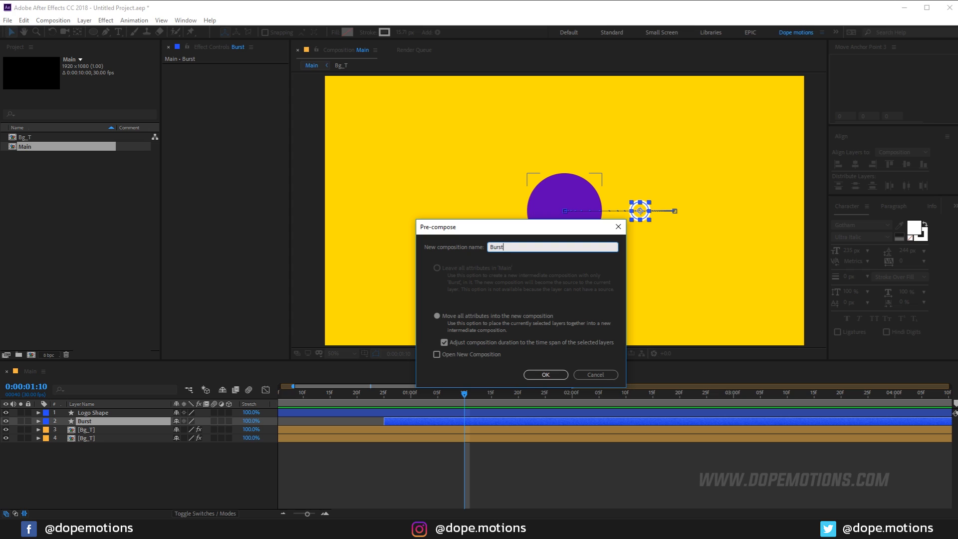
key(Return)
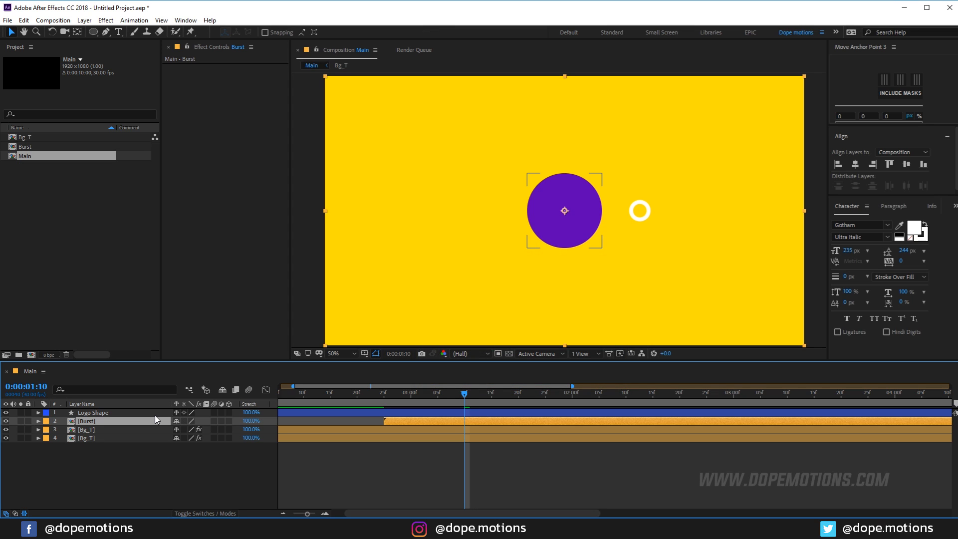
Duplicate the Burst composition layer and rotate the copy to -34°.
key(ctrl+d)
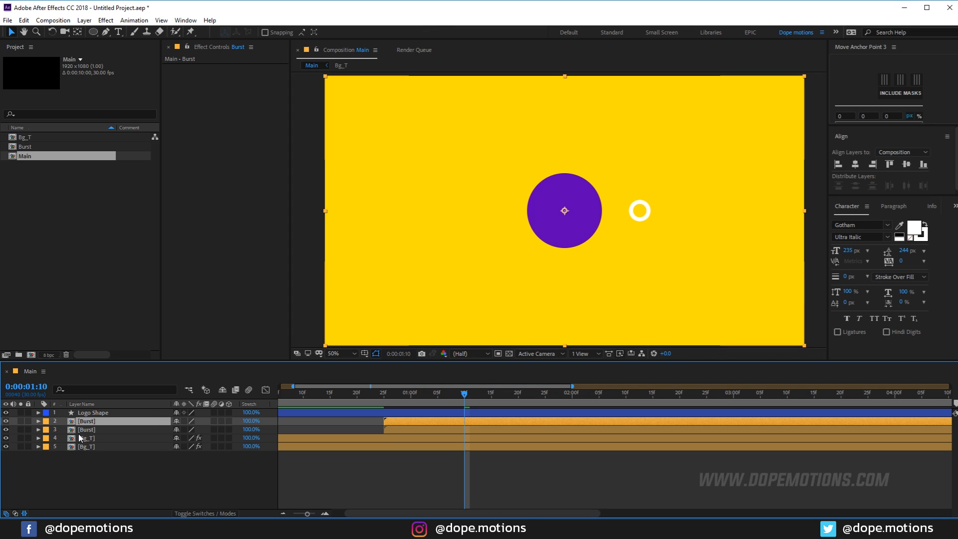
key(r)
drag(183, 429, 166, 428)
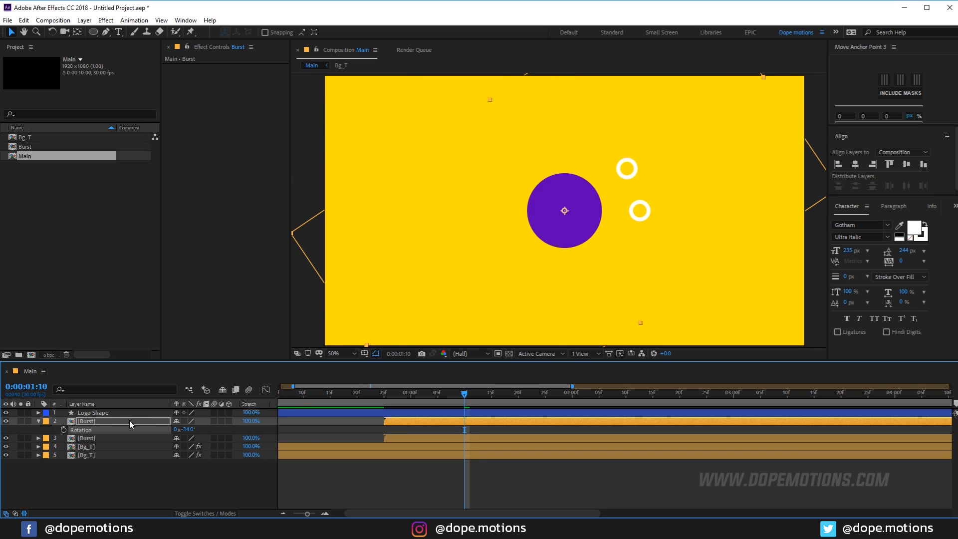
Scale the rotated Burst copy to 60% and check its motion against the original Burst ring.
key(s)
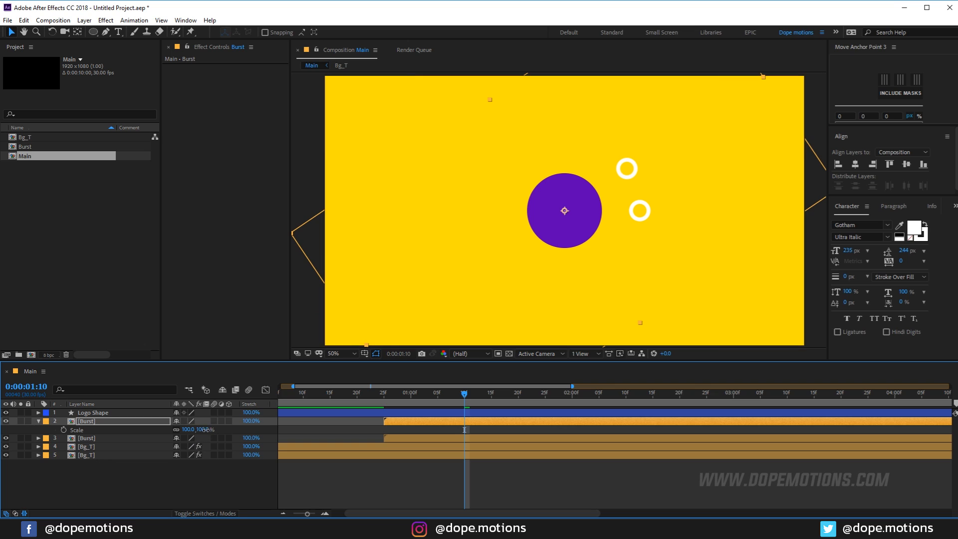
text(60)
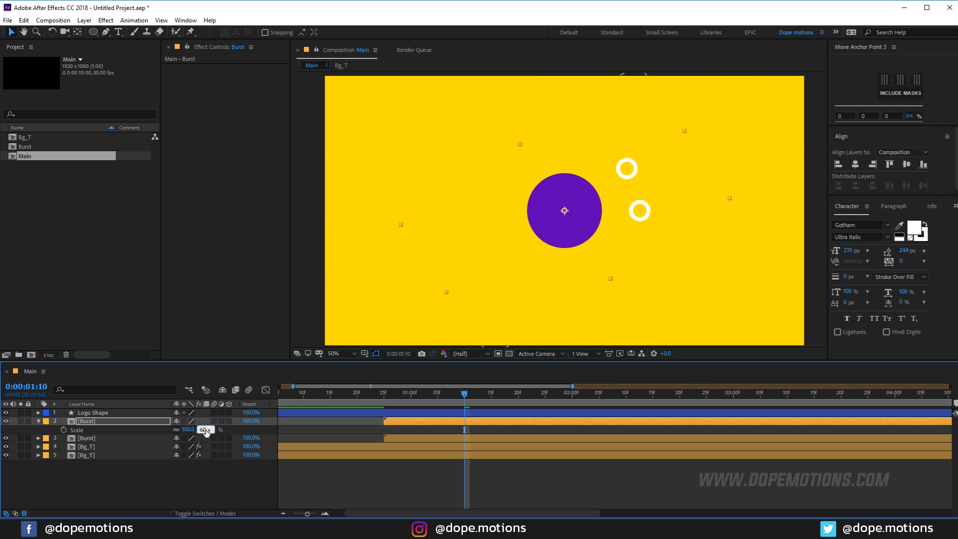
key(Return)
drag(376, 406, 503, 403)
Duplicate the 60% Burst copy and rotate the duplicate to +34°.
click(97, 422)
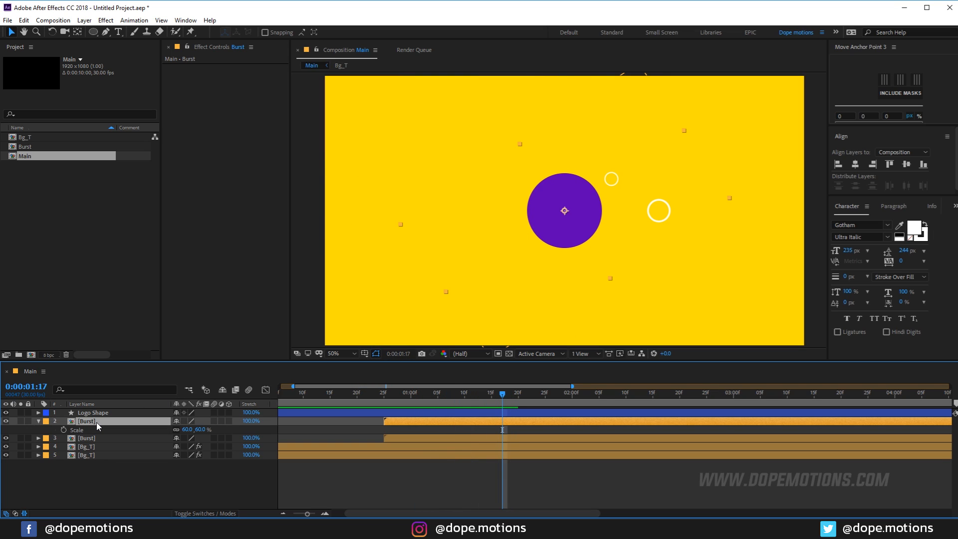
key(ctrl+d)
key(r)
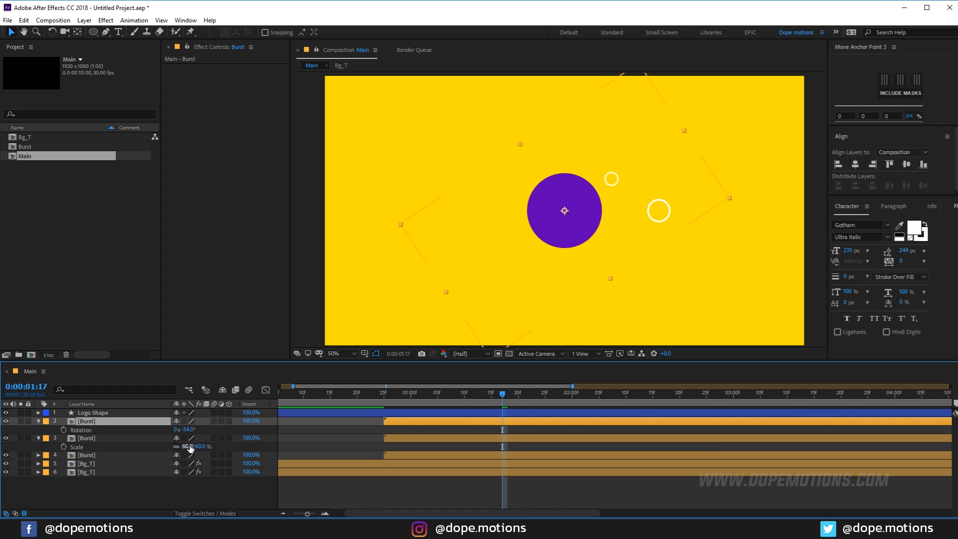
drag(192, 429, 213, 428)
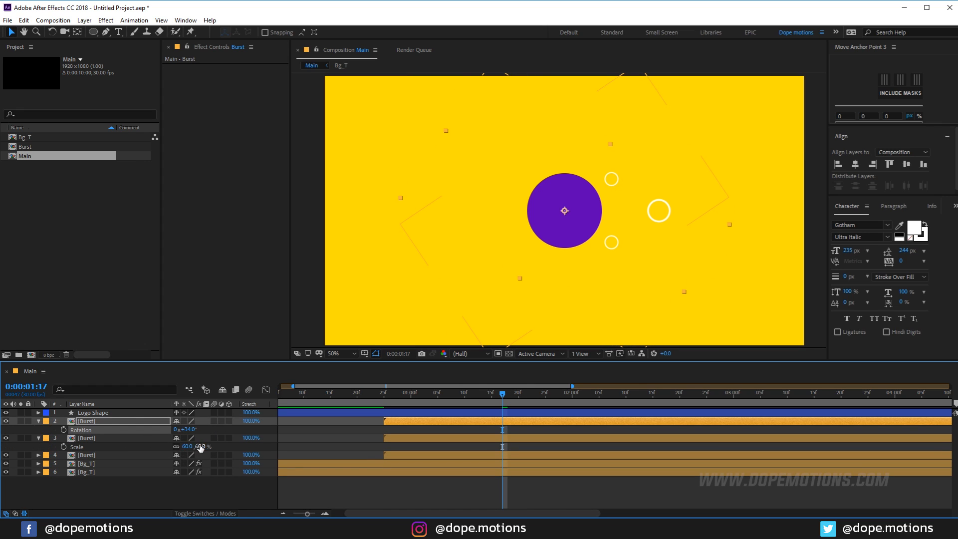
Set the scale of the Burst copy rotated to -34° to 75% and review the three rings' motion.
click(201, 447)
text(75)
key(Return)
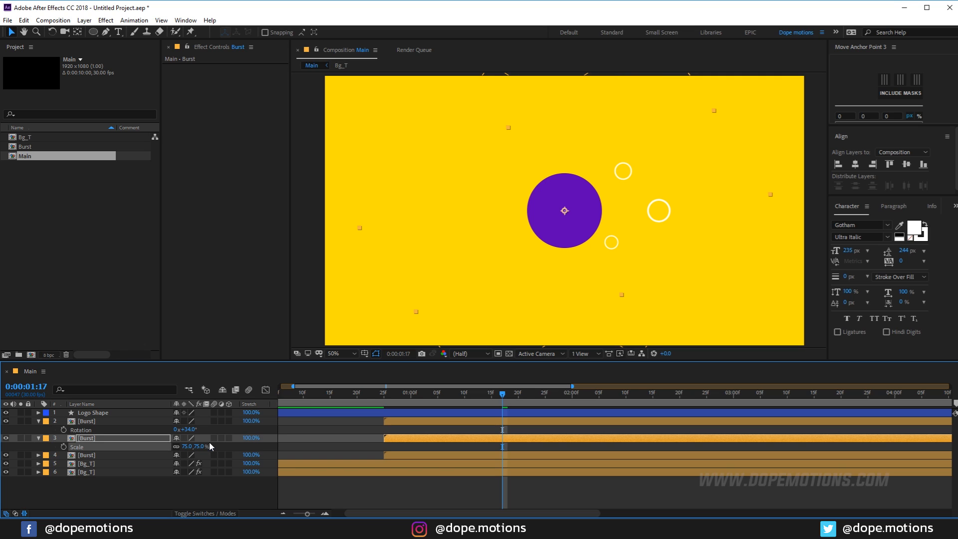
click(356, 497)
drag(387, 394, 493, 411)
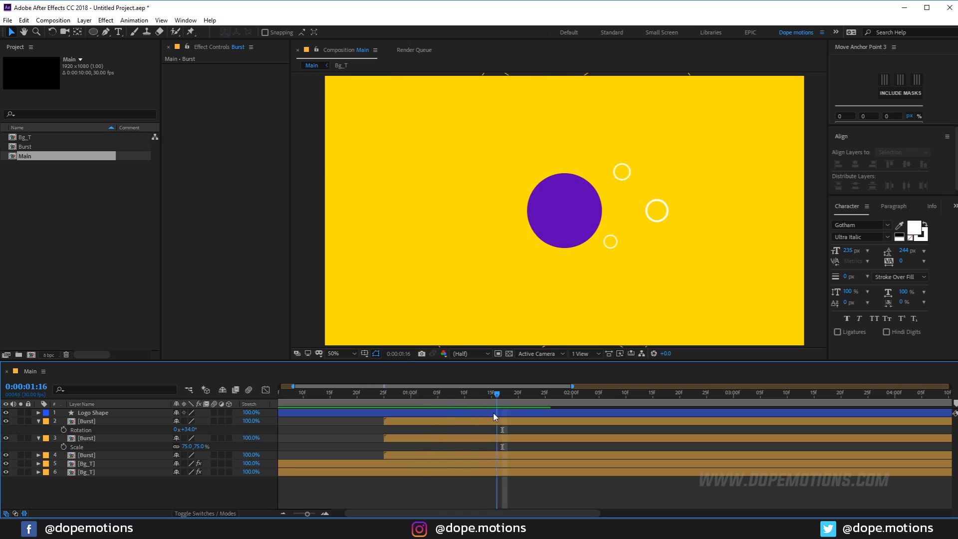
Duplicate the topmost Burst layer, rotate the copy counterclockwise to the circle's upper-left side, and scale it to 40%.
click(37, 422)
click(38, 431)
click(92, 424)
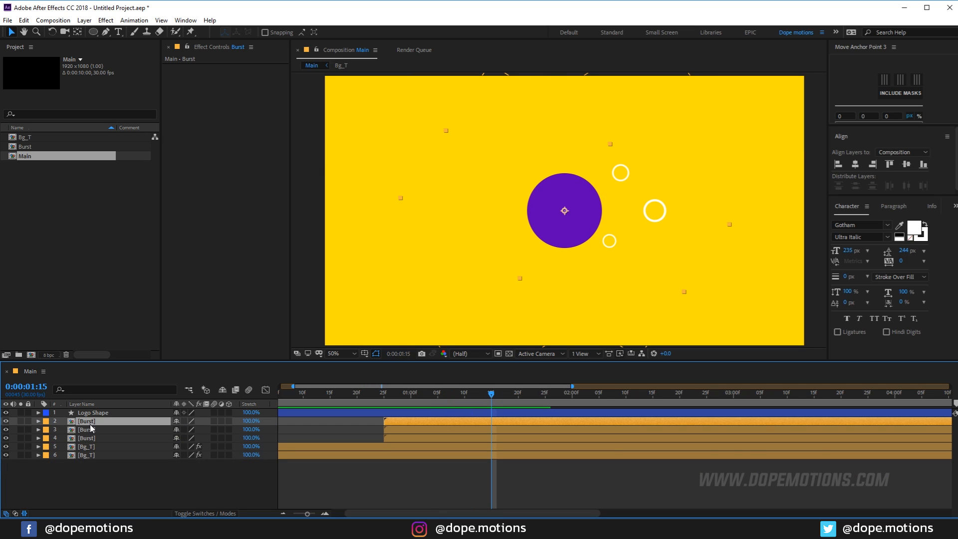
key(ctrl+d)
key(r)
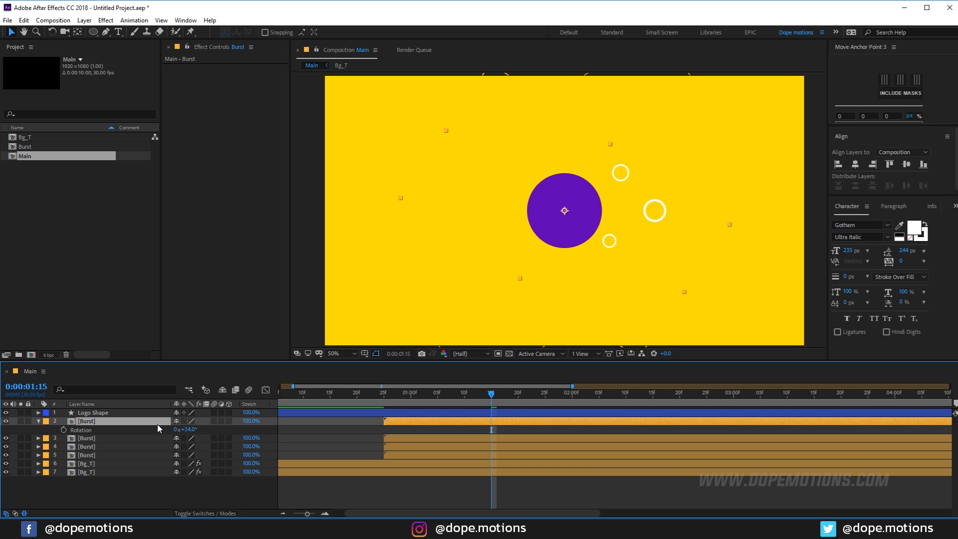
drag(189, 430, 99, 430)
key(s)
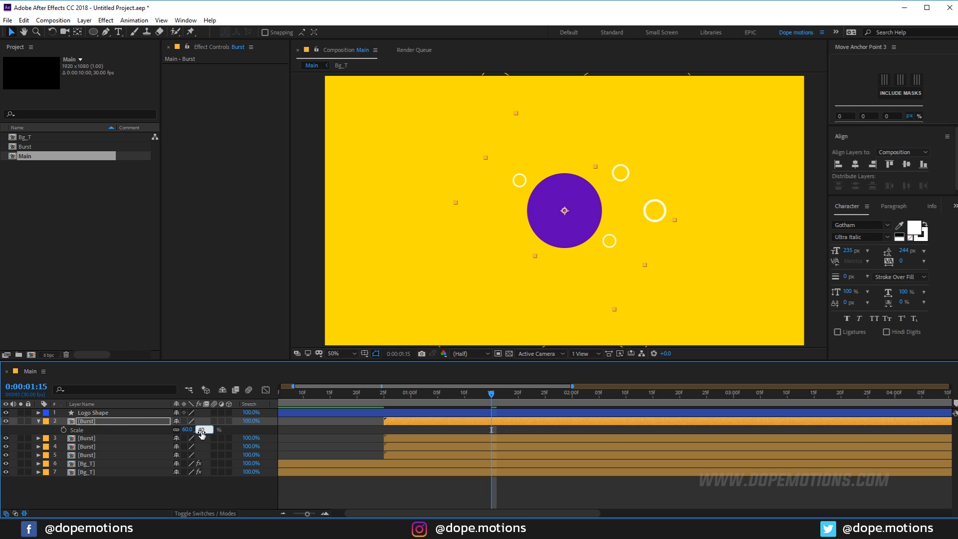
key(Return)
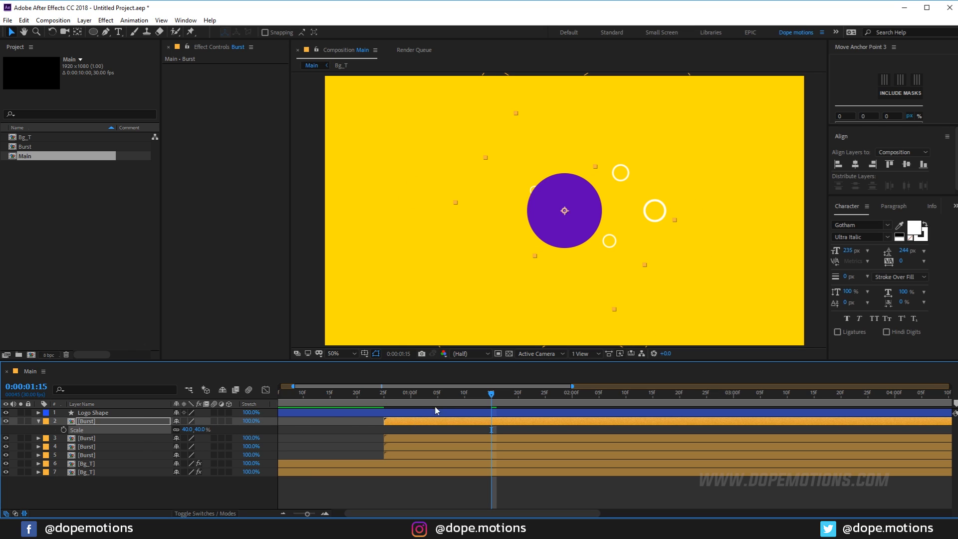
click(422, 395)
drag(421, 396, 503, 395)
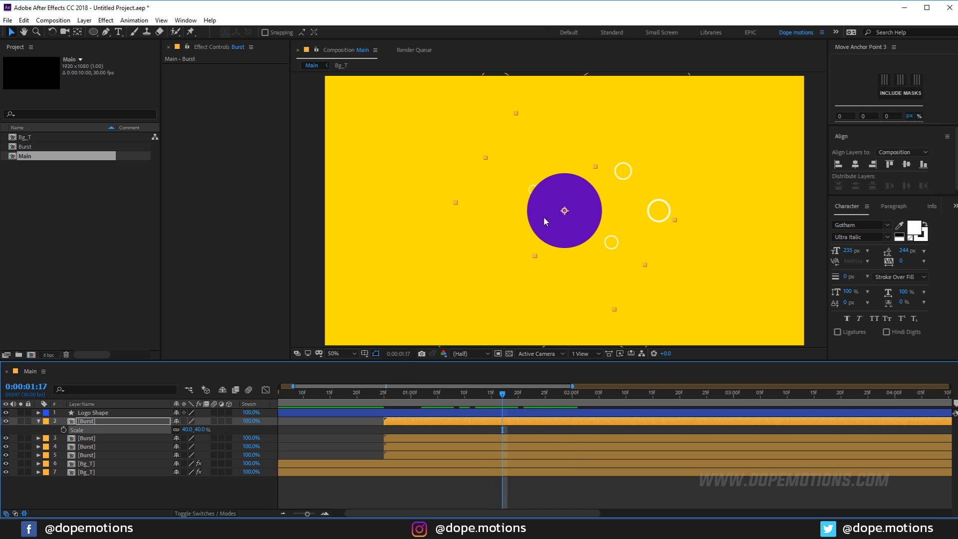
Move the 40% Burst copy up and to the left so its ring clears the purple circle, checking the motion.
click(543, 230)
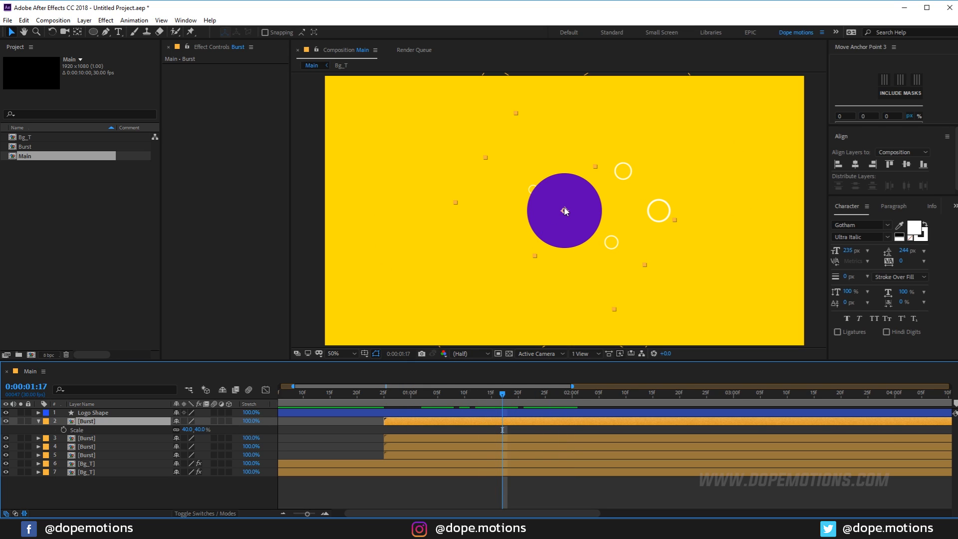
click(391, 395)
drag(391, 394, 497, 395)
drag(558, 211, 552, 191)
drag(446, 396, 481, 397)
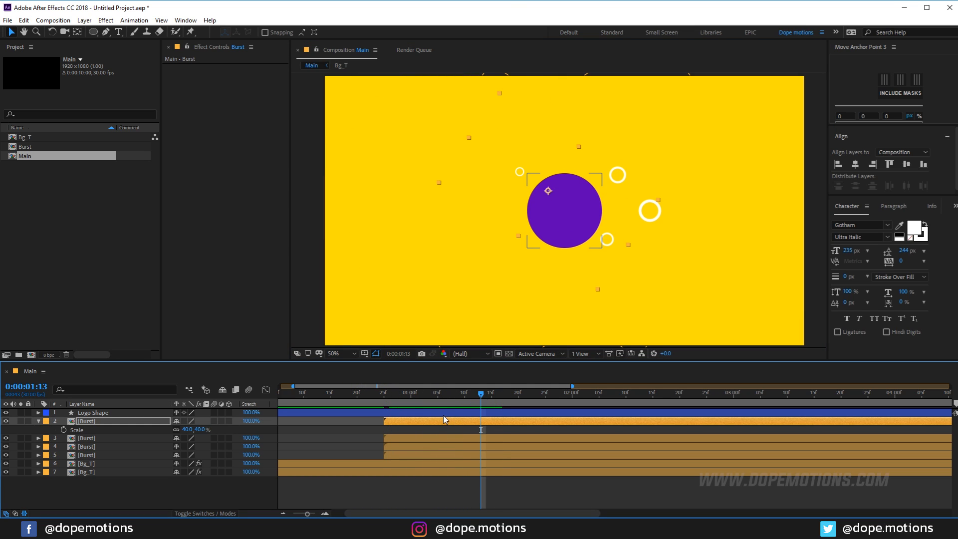
Duplicate the 40% Burst layer as a copy centred in the composition, rotated to -190° and scaled to 90%.
key(ctrl+d)
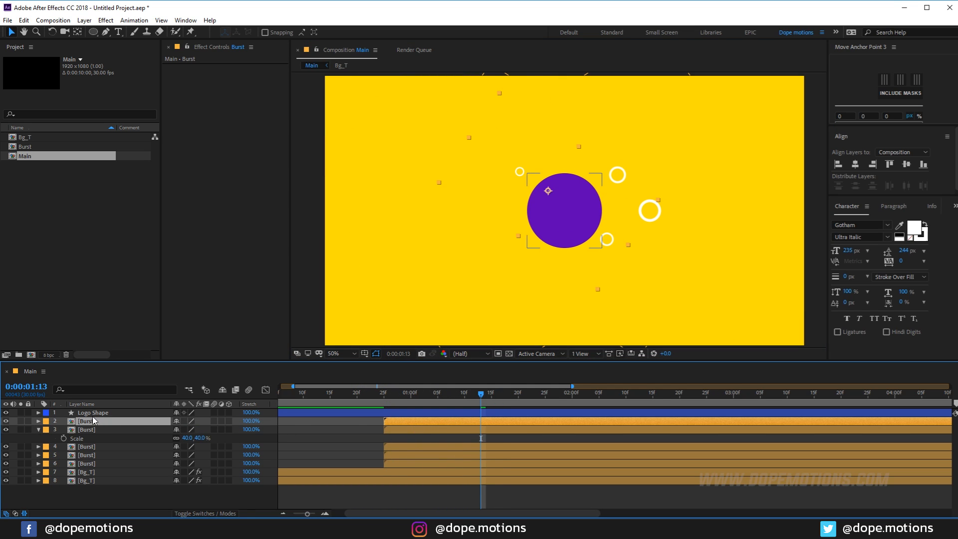
key(r)
drag(189, 433, 167, 433)
click(860, 166)
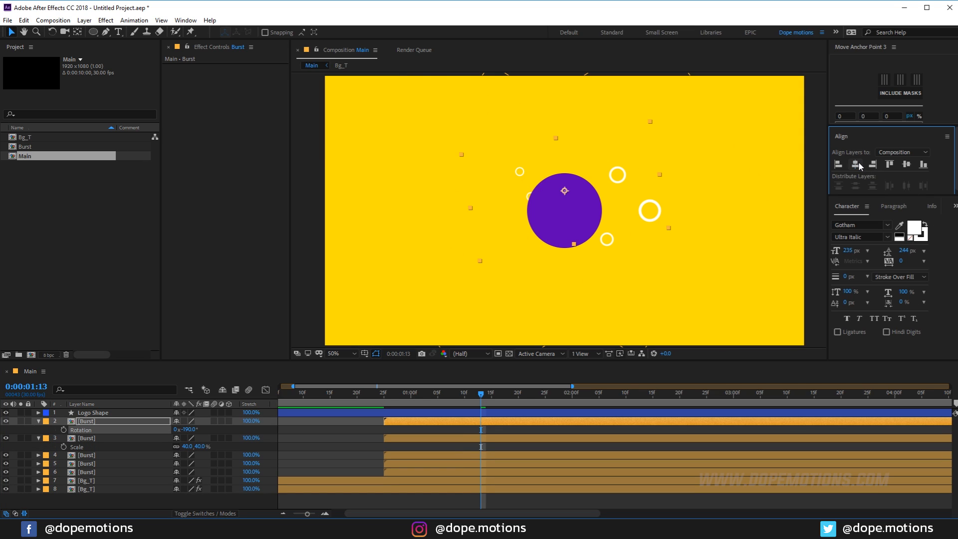
click(906, 165)
key(s)
drag(200, 430, 225, 429)
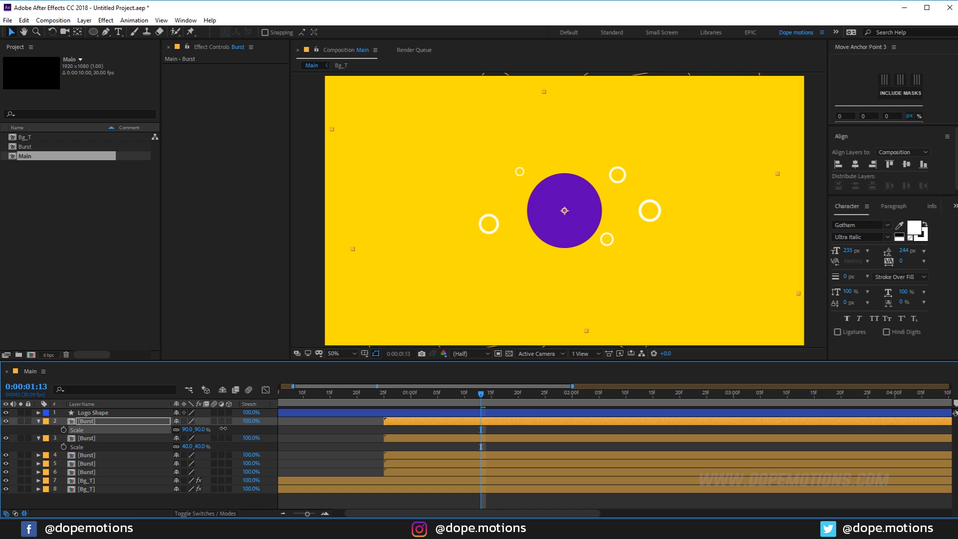
Duplicate the 90% Burst layer, rotate the copy so its ring sits between the two left-hand rings, and scale it to 55%.
click(106, 424)
key(ctrl+d)
key(r)
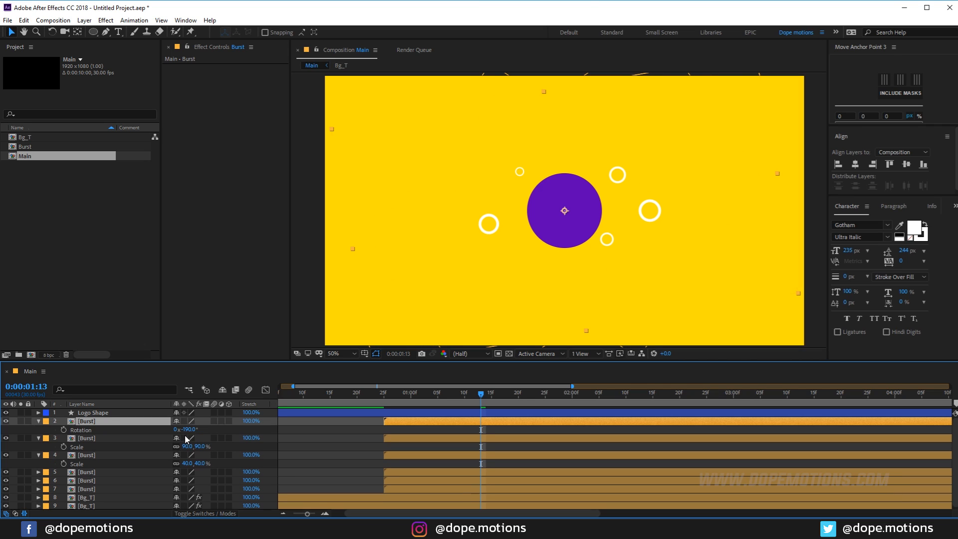
mouse_move(188, 430)
mouse_down()
mouse_move(199, 425)
mouse_move(178, 429)
mouse_up()
key(s)
drag(376, 397, 501, 409)
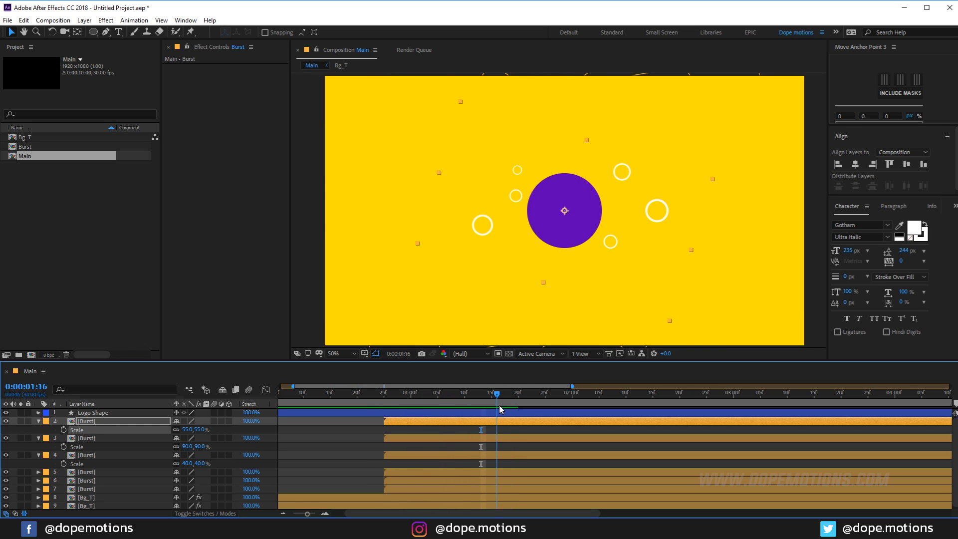
Nudge the 55% Burst copy slightly left, shift the original full-size Burst layer horizontally to the right, and preview the rings.
drag(553, 215, 565, 215)
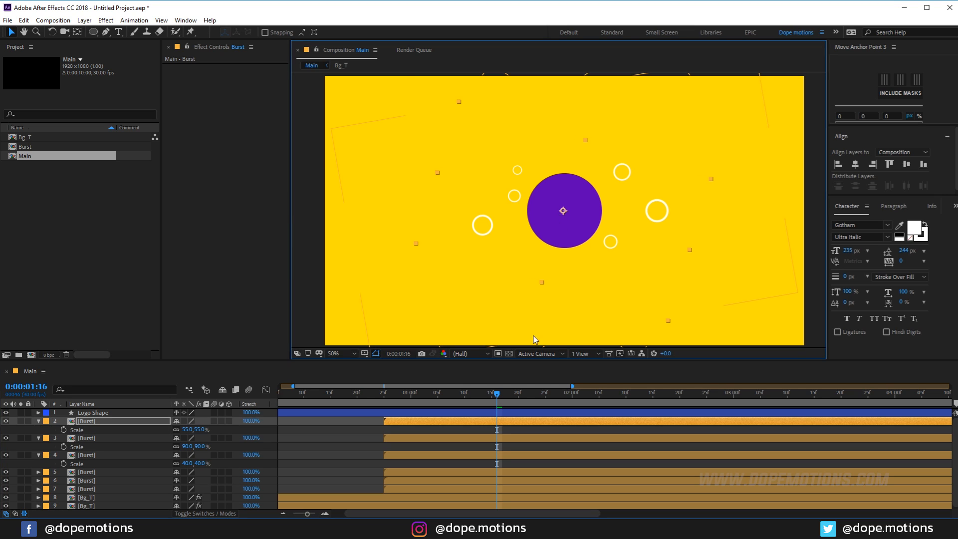
click(85, 489)
mouse_move(602, 252)
mouse_down()
mouse_move(598, 239)
mouse_move(609, 239)
mouse_up()
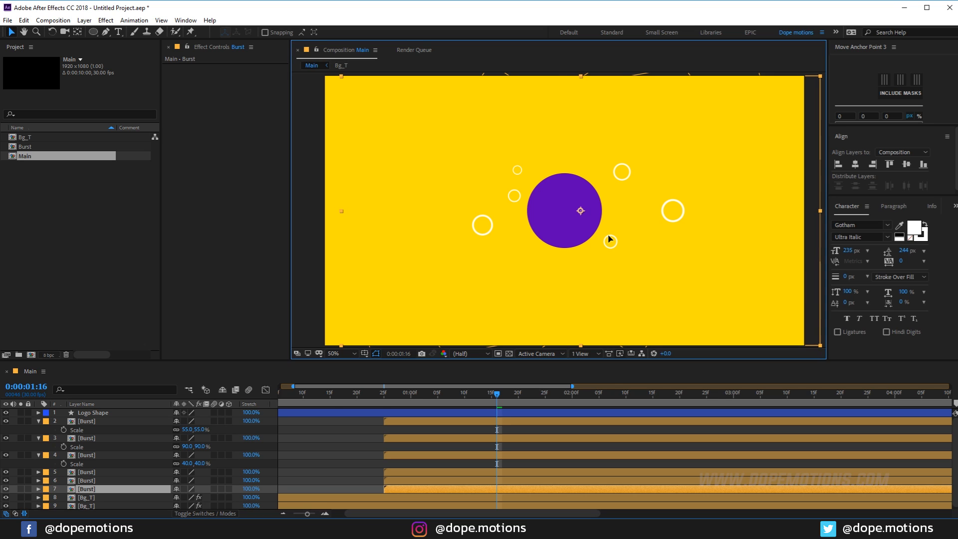
click(378, 394)
key(space)
Trim the start of all six Burst layers to 0:00:01:00 and review the burst animation.
drag(379, 392, 410, 392)
click(85, 421)
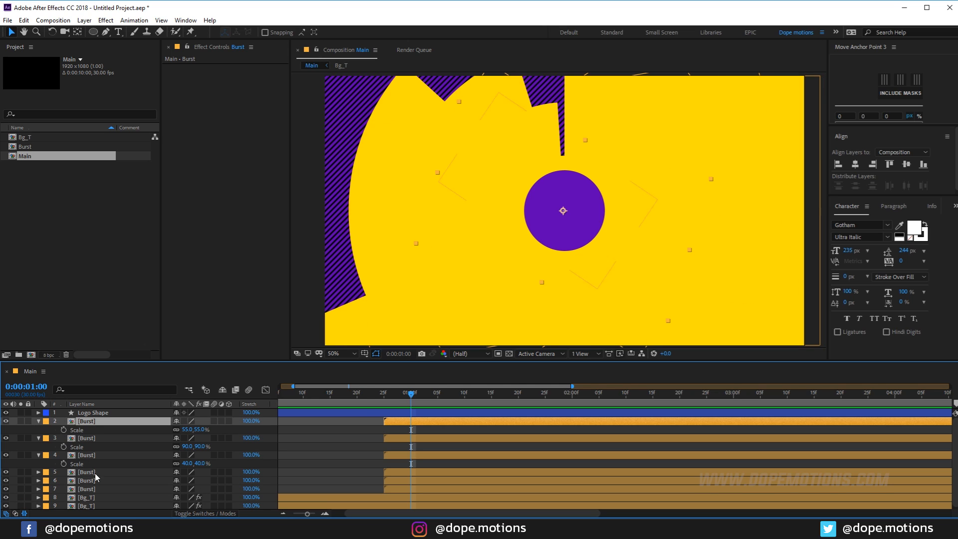
shift+click(86, 487)
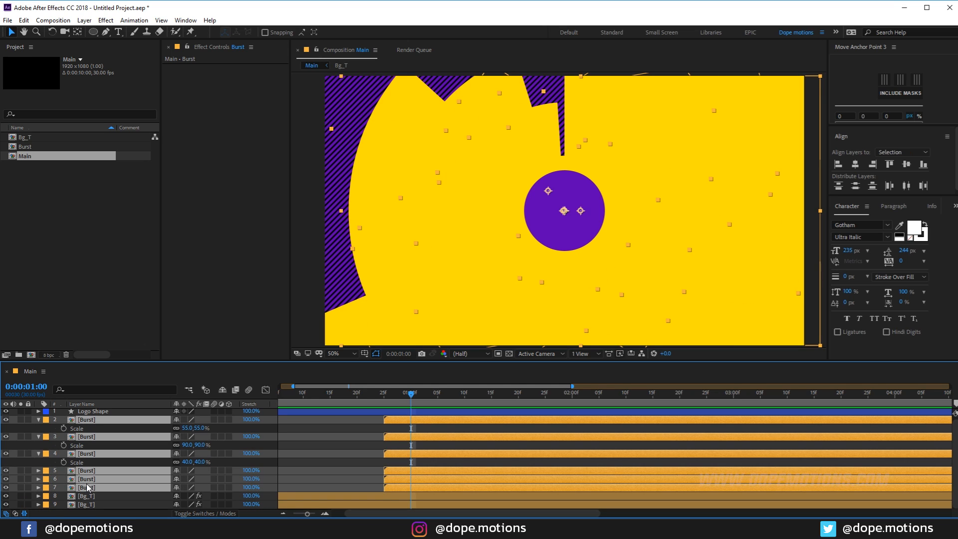
key(alt+bracketleft)
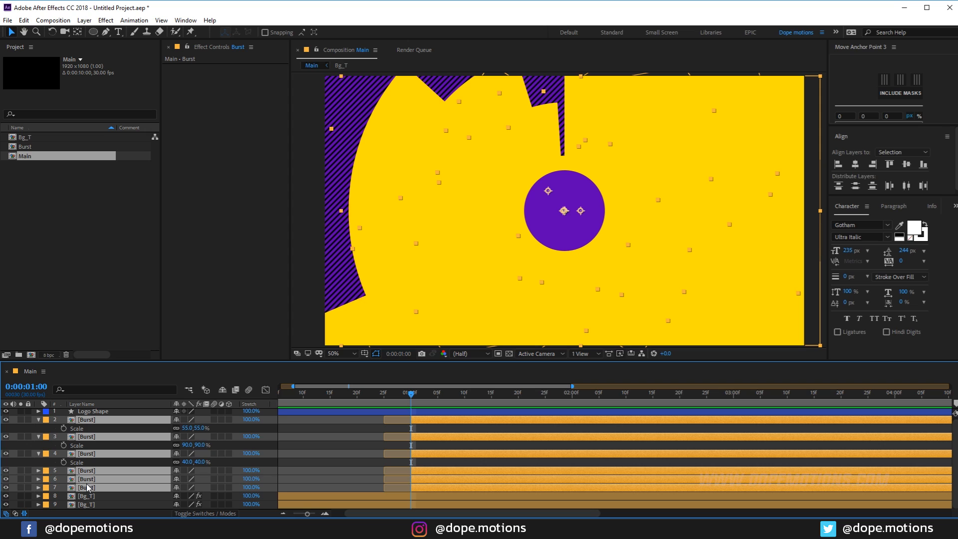
key(u)
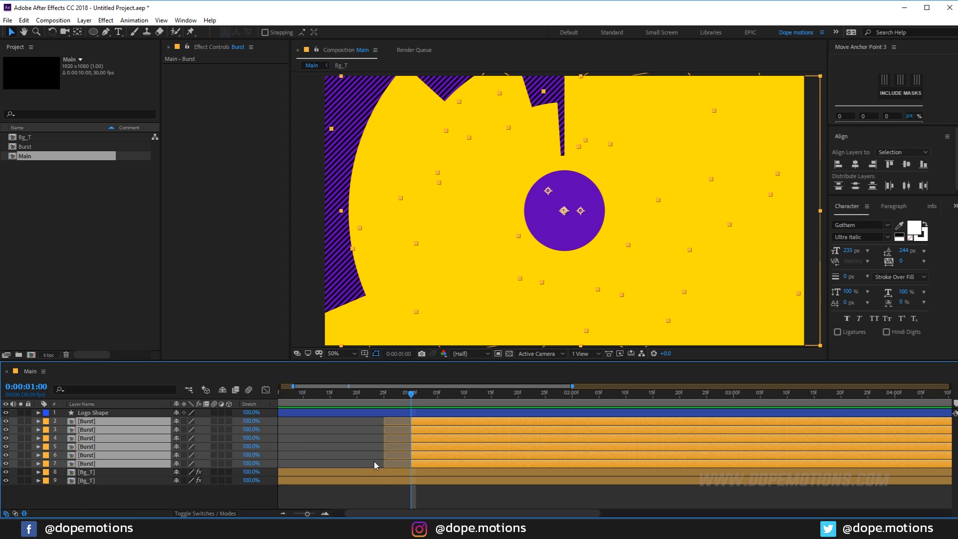
click(374, 462)
drag(408, 395, 520, 445)
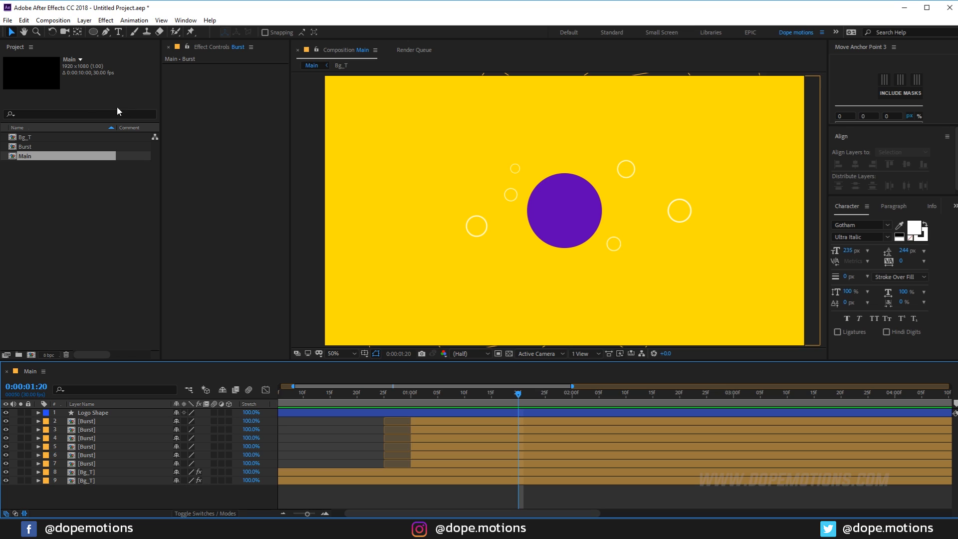
Pre-compose the six Burst layers as Circles, moving all attributes and adjusting the duration to the layers' time span.
click(89, 421)
shift+click(87, 464)
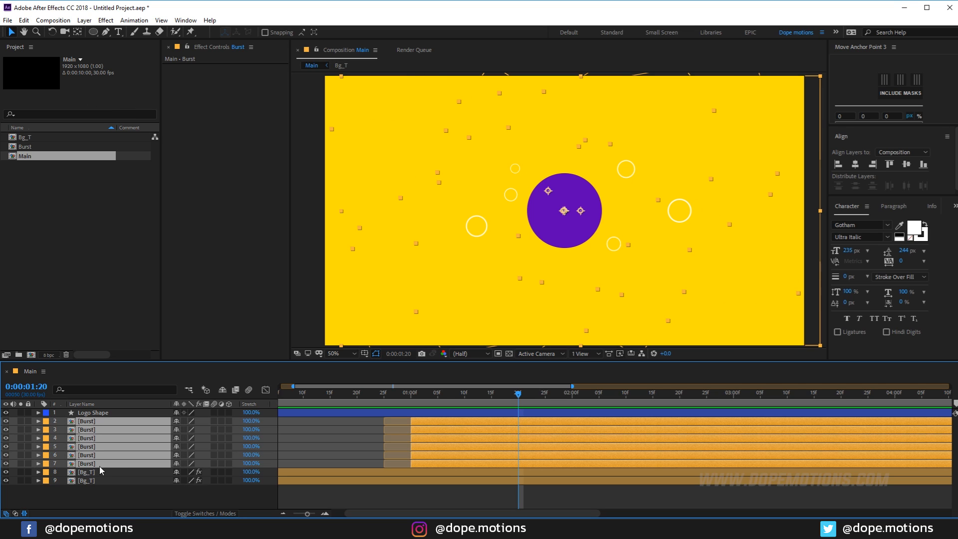
key(ctrl+shift+c)
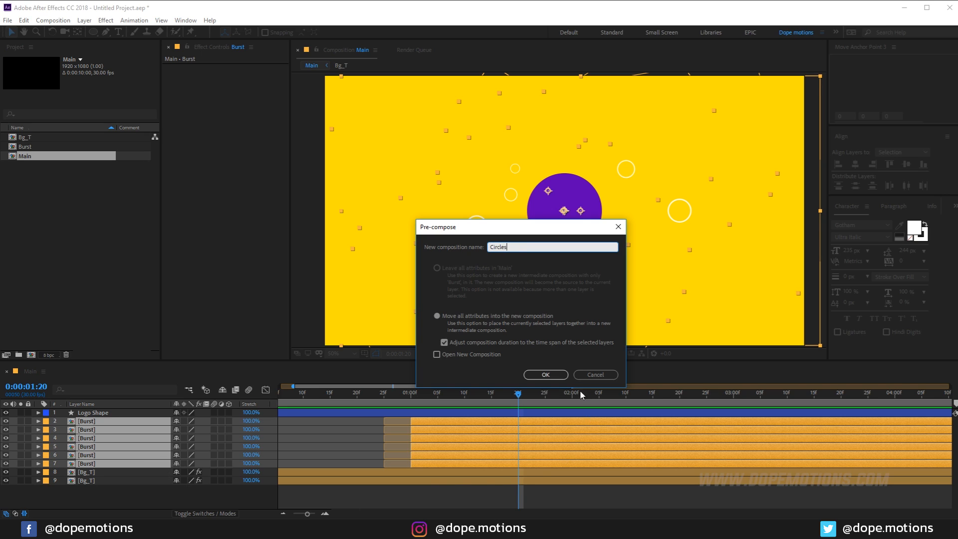
click(557, 375)
drag(426, 399, 513, 399)
With no layer selected, draw a straight vertical white line with the Pen tool from the composition centre up to the action-safe edge.
click(159, 463)
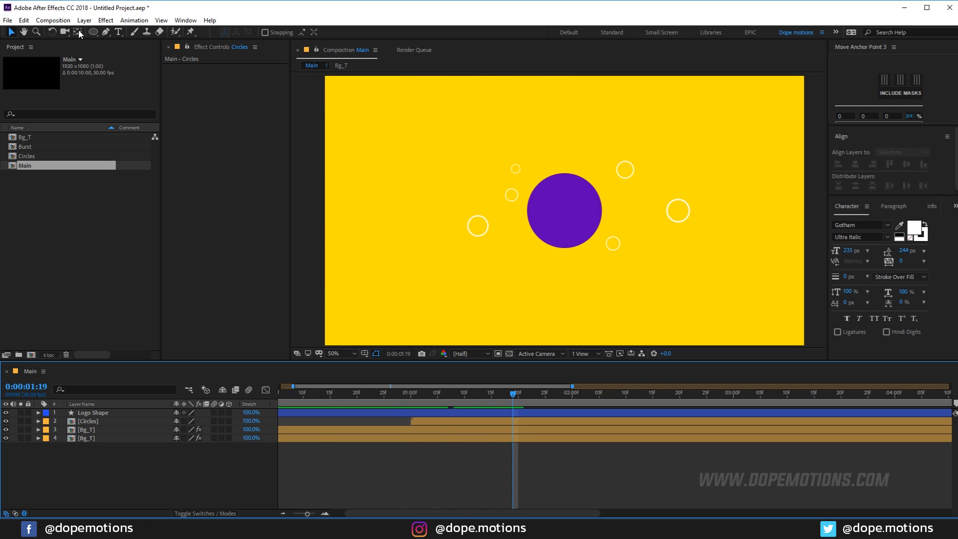
click(105, 31)
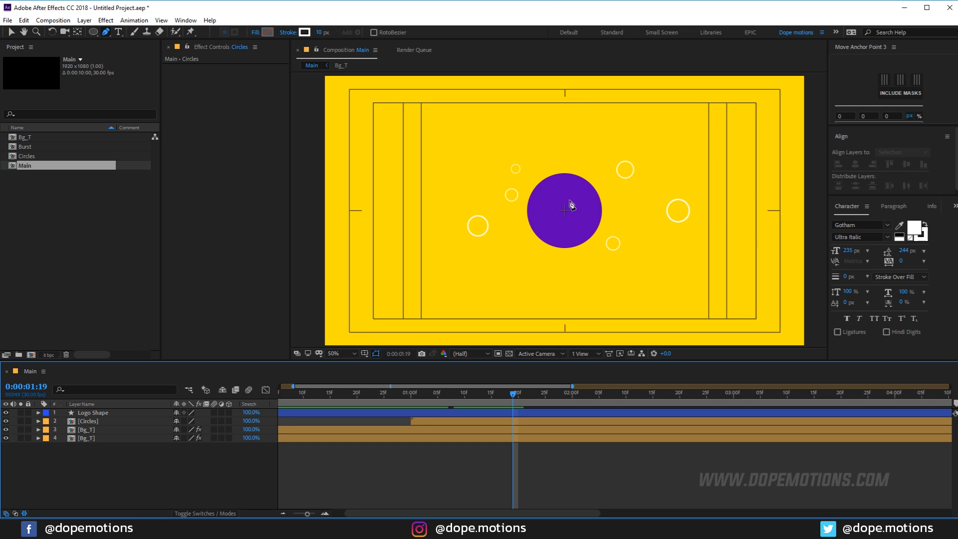
click(564, 210)
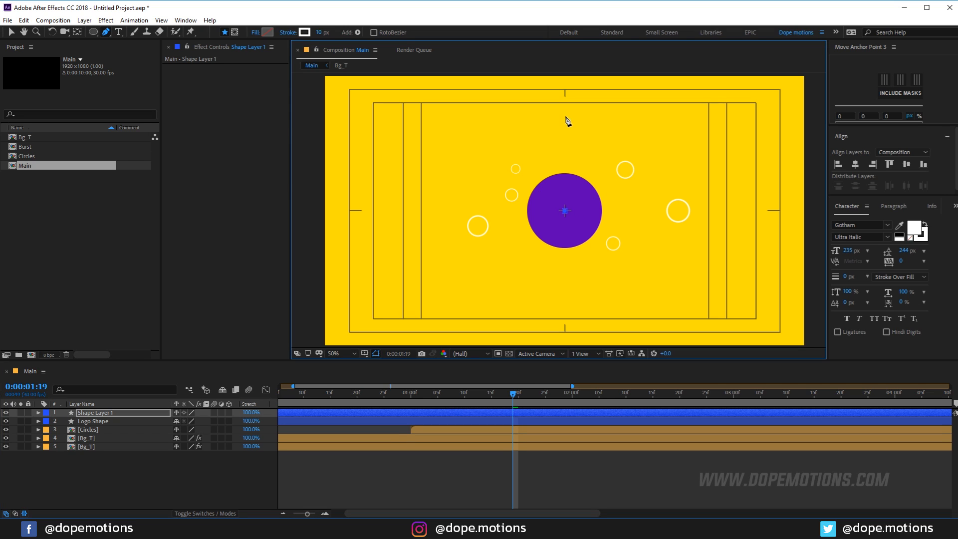
click(565, 90)
Change the Line Cap of Shape Layer 1's stroke to Round Cap.
click(95, 413)
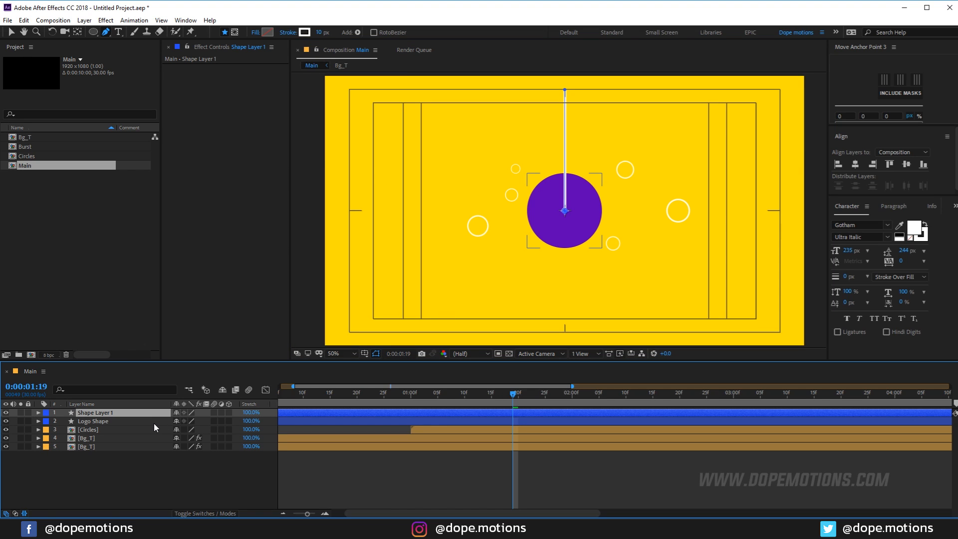
key(u)
key(u)
click(64, 439)
click(65, 439)
click(57, 430)
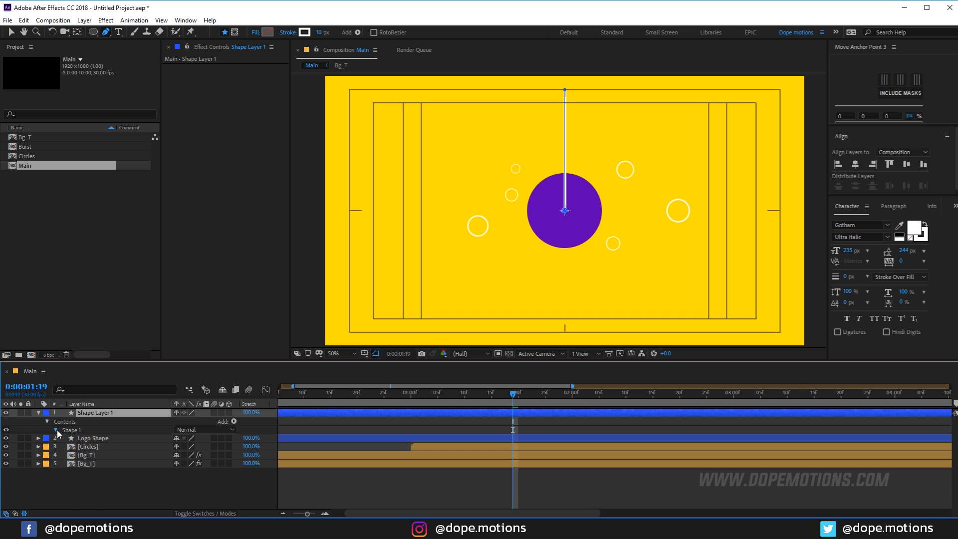
click(57, 430)
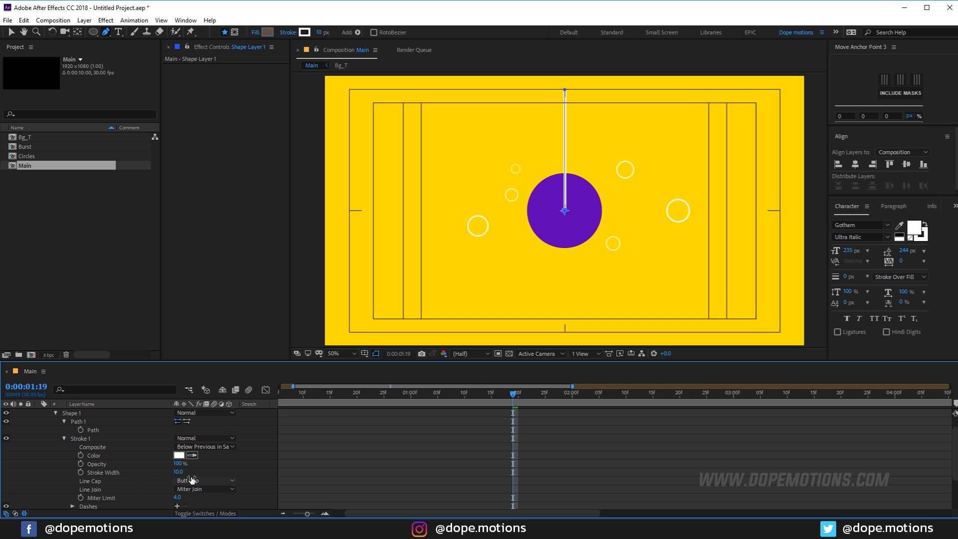
click(204, 481)
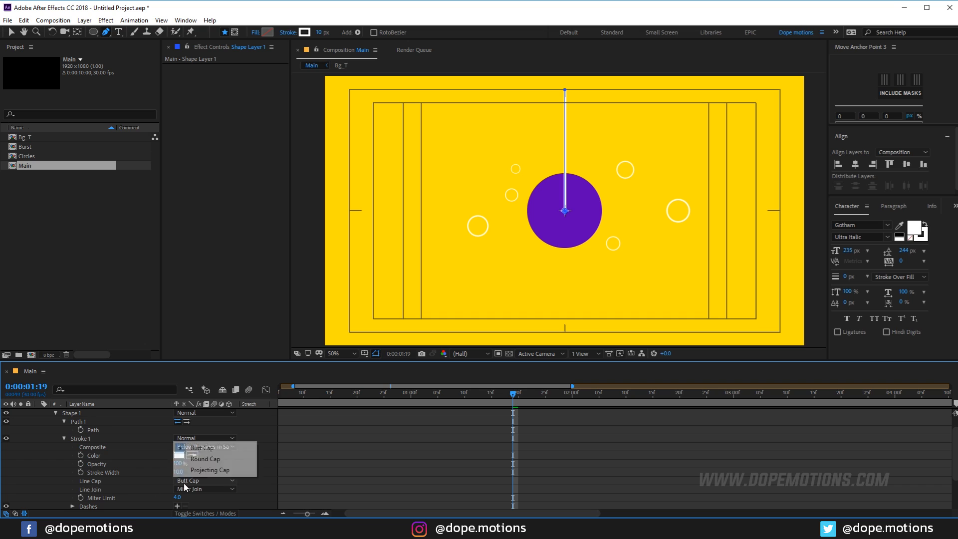
click(199, 457)
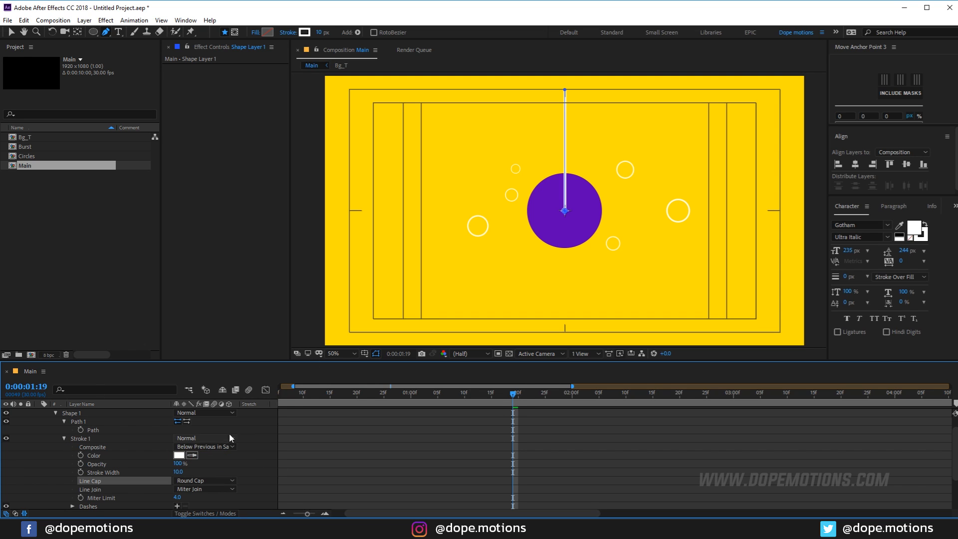
Add Trim Paths to the line shape and keyframe its Start and End at 0% at 0:00:01:19.
scroll(258, 437, up, 1)
click(233, 421)
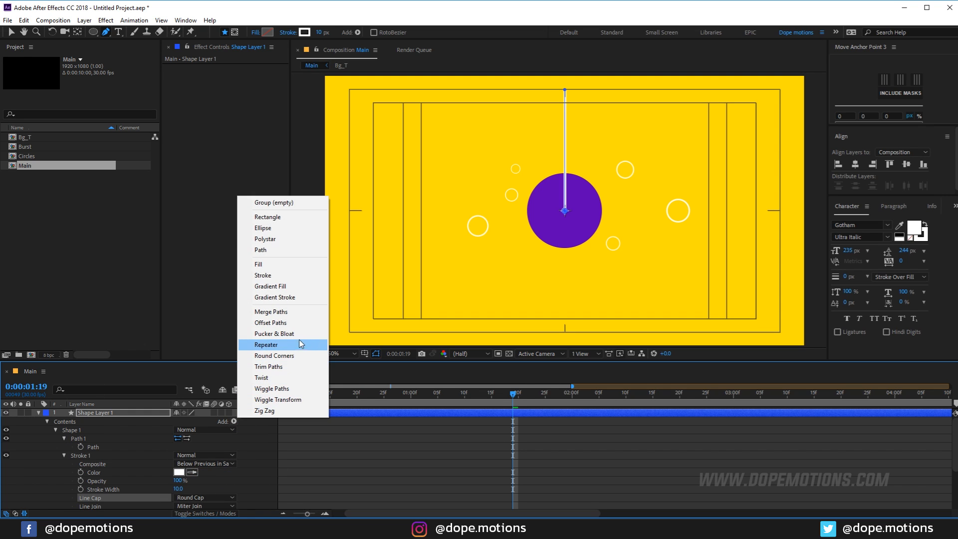
click(269, 367)
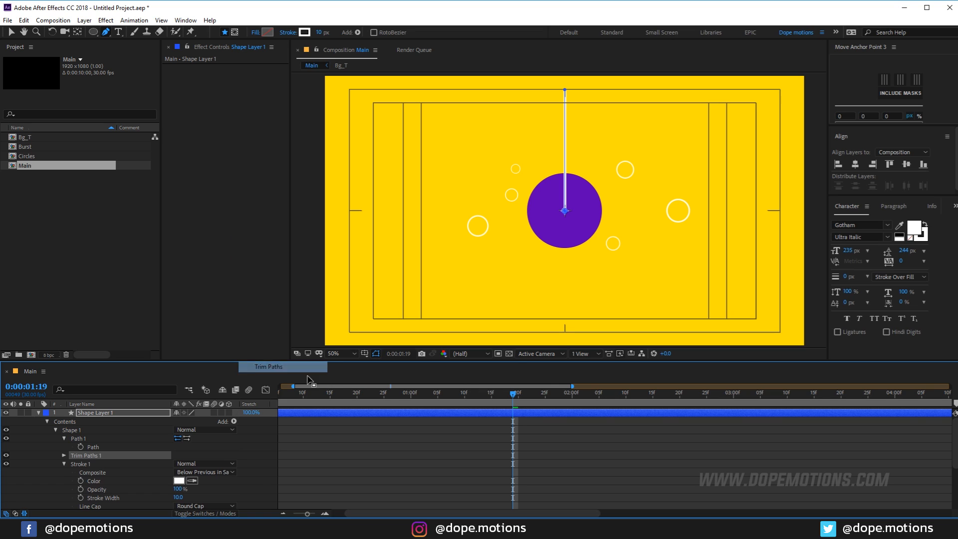
click(64, 464)
click(64, 455)
drag(179, 472, 103, 490)
click(81, 472)
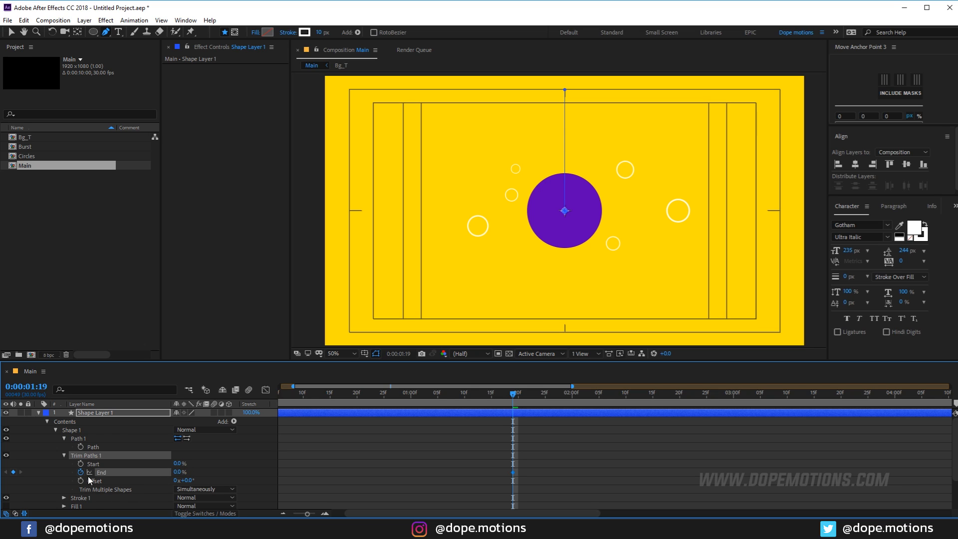
click(80, 464)
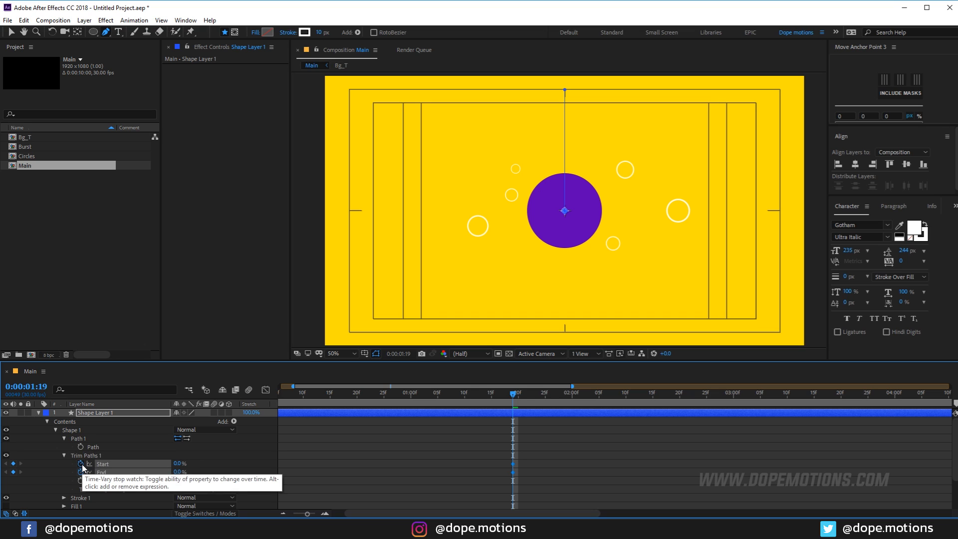
Set the Trim Paths Start and End to 100% at 0:00:02:05.
key(equal)
drag(494, 394, 664, 410)
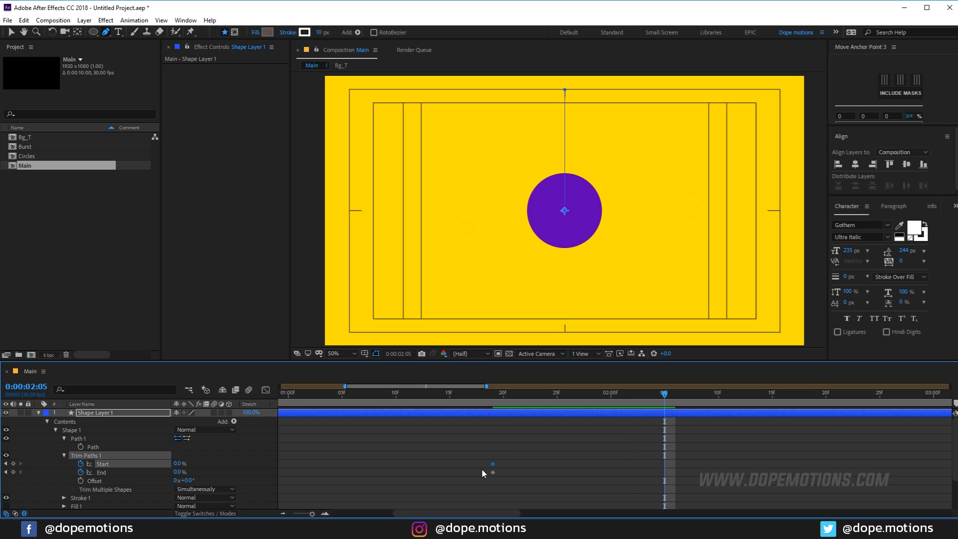
drag(181, 473, 223, 466)
Shift both Trim Paths Start keyframes about four frames later than the End keyframes and preview the line.
drag(470, 439, 713, 460)
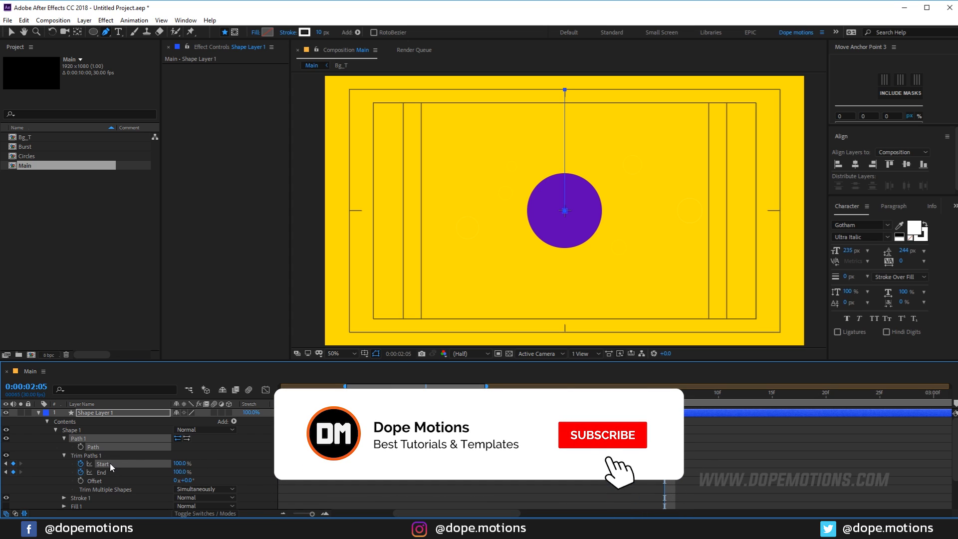
drag(493, 464, 536, 464)
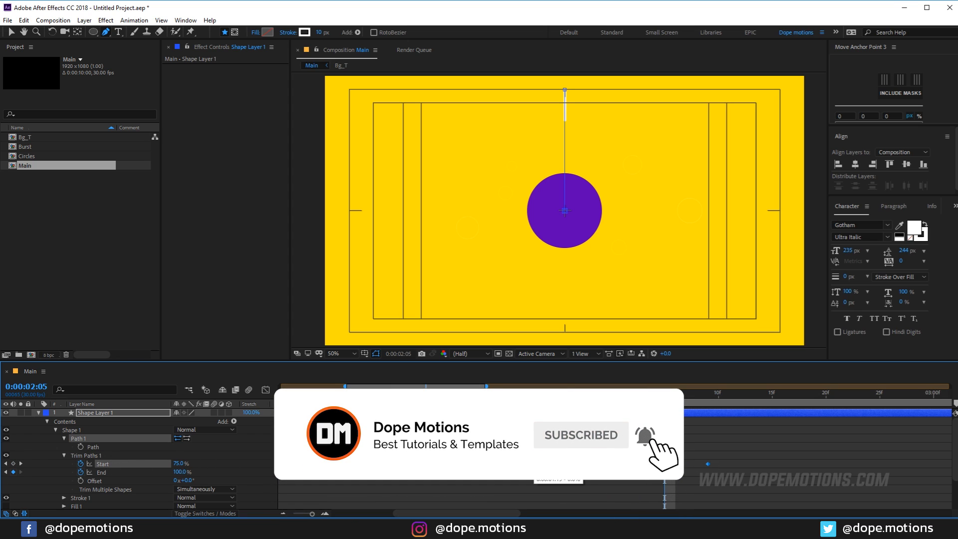
click(484, 394)
key(space)
Apply Easy Ease to all Start and End keyframes, extend the final keyframes' incoming influence to 100% in the speed graph, and preview.
drag(484, 394, 807, 480)
key(F9)
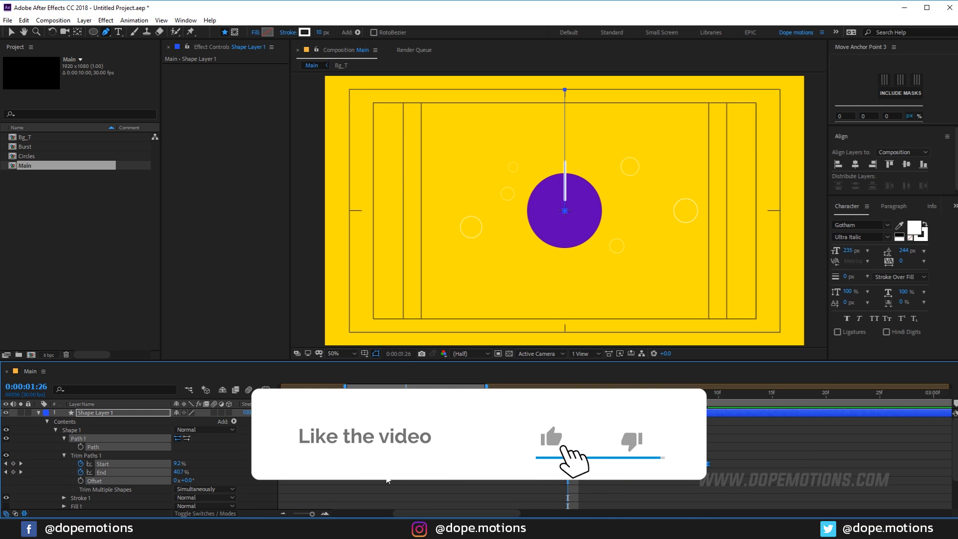
key(shift+F3)
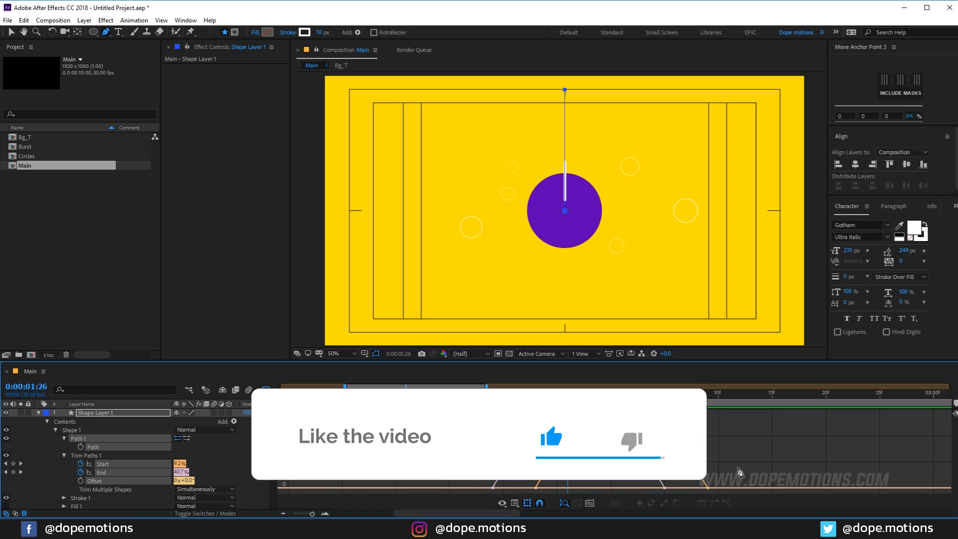
key(v)
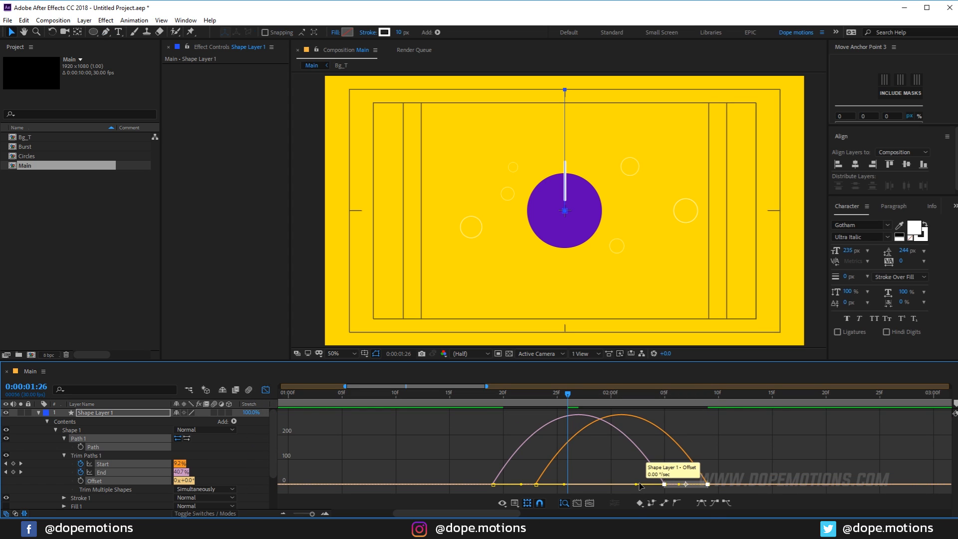
drag(639, 485, 573, 488)
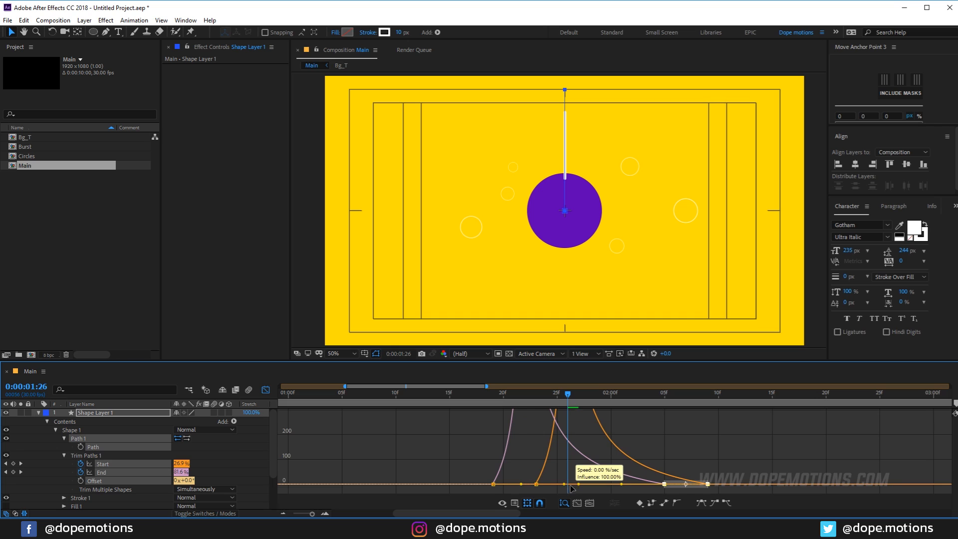
click(502, 394)
drag(503, 394, 475, 410)
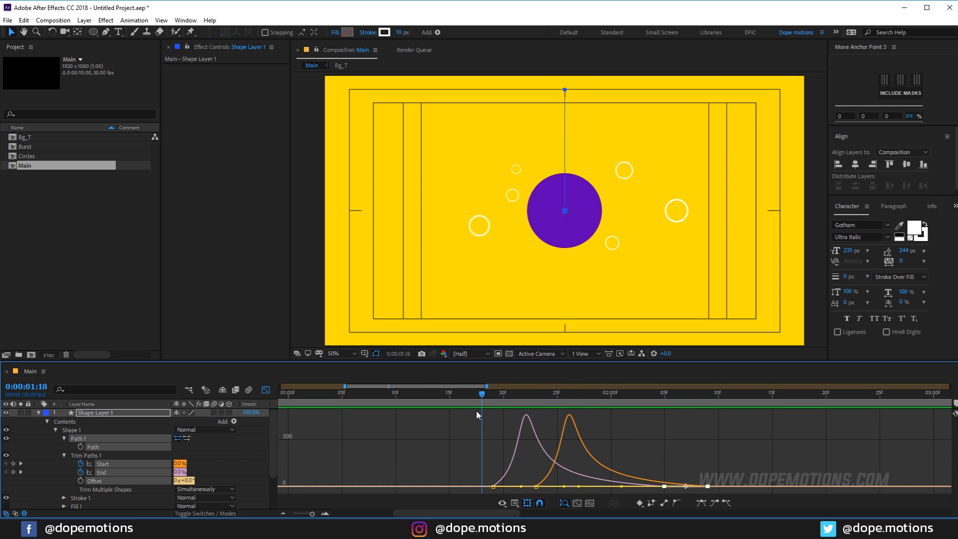
key(space)
key(space)
Leave the speed graph, move both Start keyframes about two frames earlier, and preview the shorter line streak.
click(265, 389)
drag(529, 448, 686, 463)
key(space)
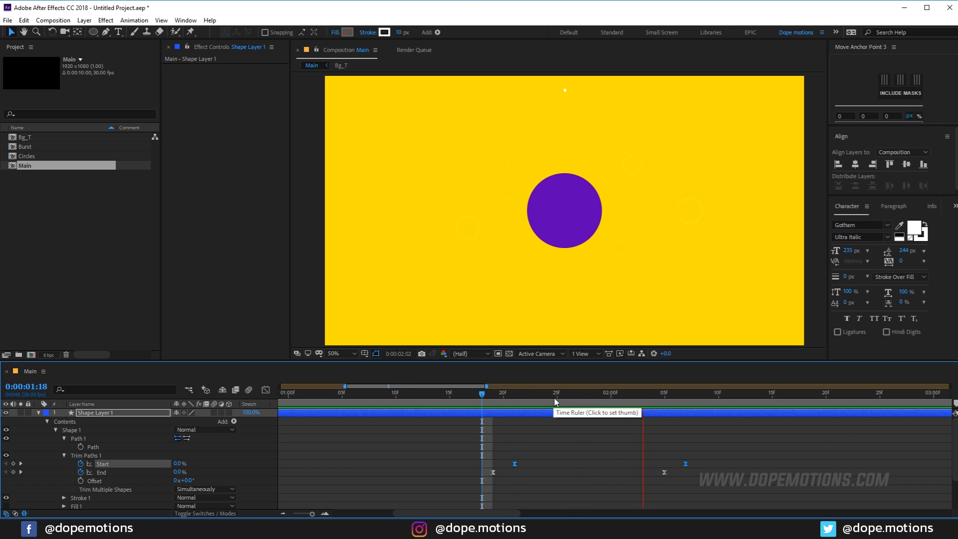
drag(525, 400, 543, 408)
click(558, 463)
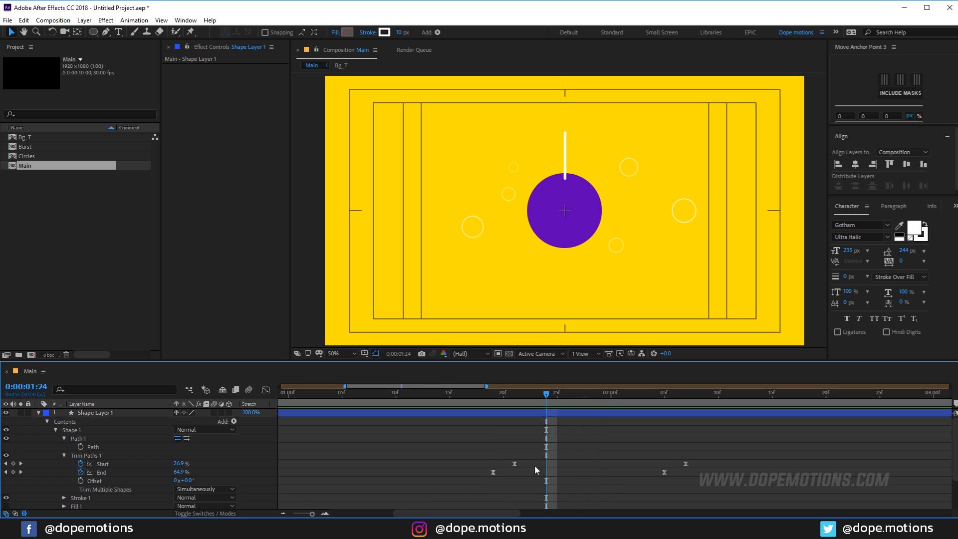
Rename Shape Layer 1 as Line and pre-compose it as Lines.
click(39, 414)
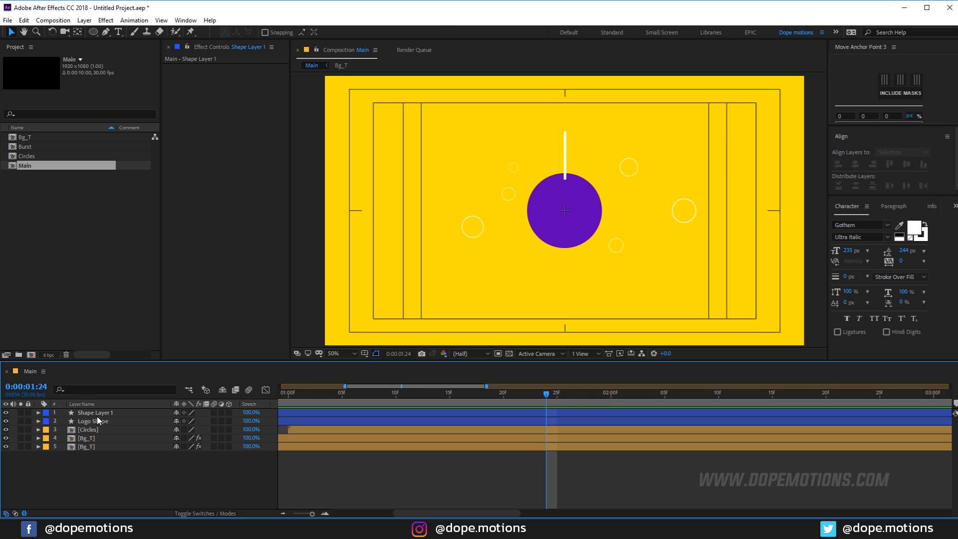
click(96, 416)
key(Return)
text(Line)
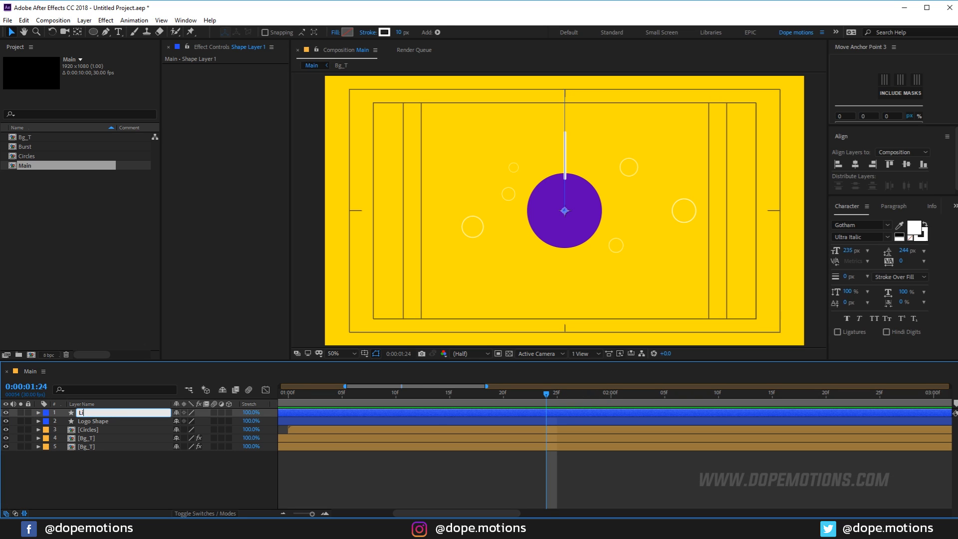
key(Return)
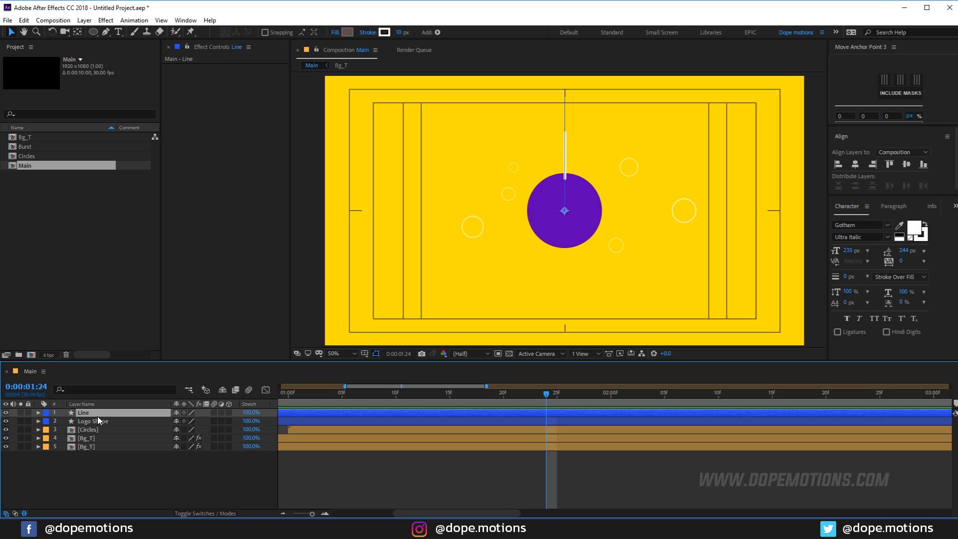
key(ctrl+shift+c)
text(Lines)
key(Return)
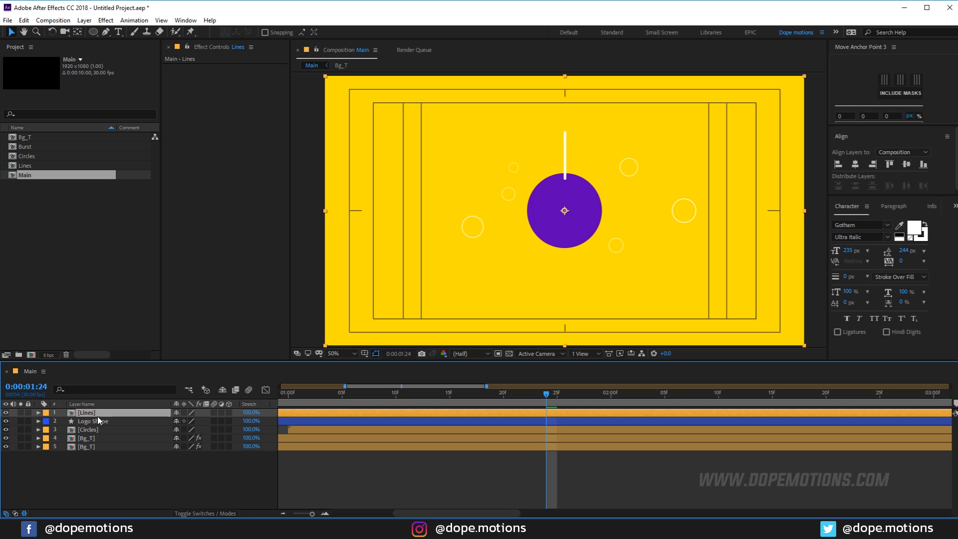
Place the Lines layer beneath Logo Shape and set its rotation to 75°.
drag(100, 413, 97, 422)
key(r)
mouse_move(190, 429)
mouse_down()
mouse_move(215, 432)
mouse_move(189, 437)
mouse_up()
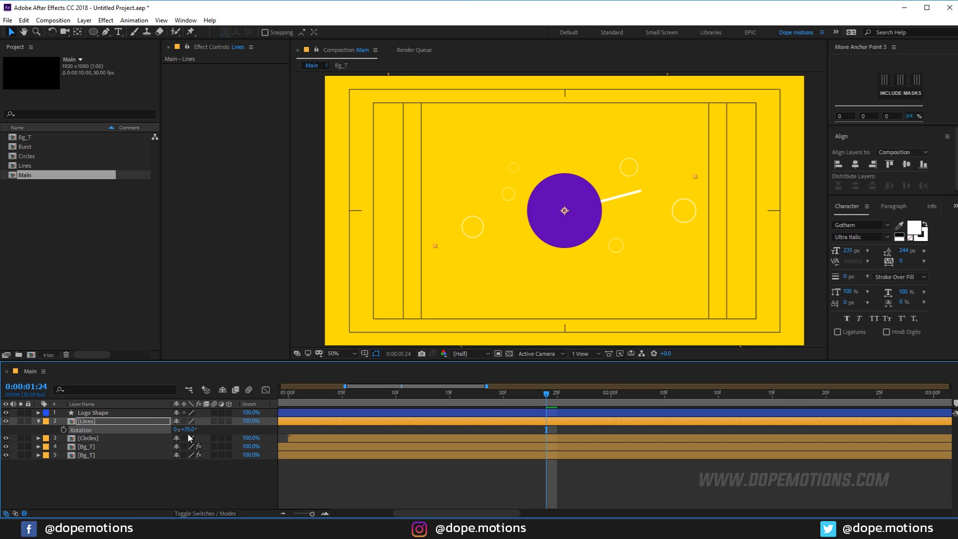
Inside the Lines composition, shorten the line by lowering its upper path point slightly below the title-safe edge, then return to Main.
double_click(87, 421)
mouse_move(405, 393)
mouse_down()
mouse_move(417, 399)
mouse_move(386, 399)
mouse_move(401, 399)
mouse_up()
click(101, 413)
key(u)
scroll(387, 430, up, 5)
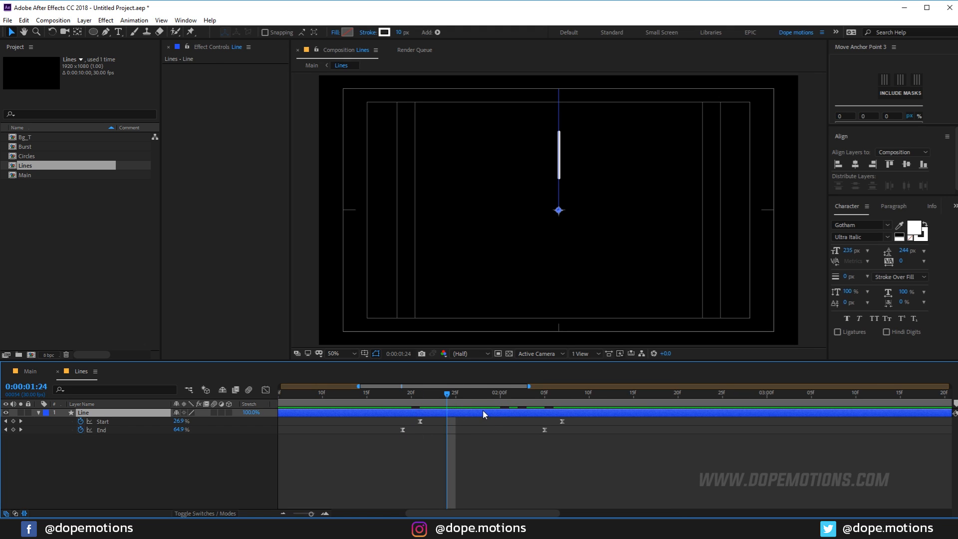
click(105, 33)
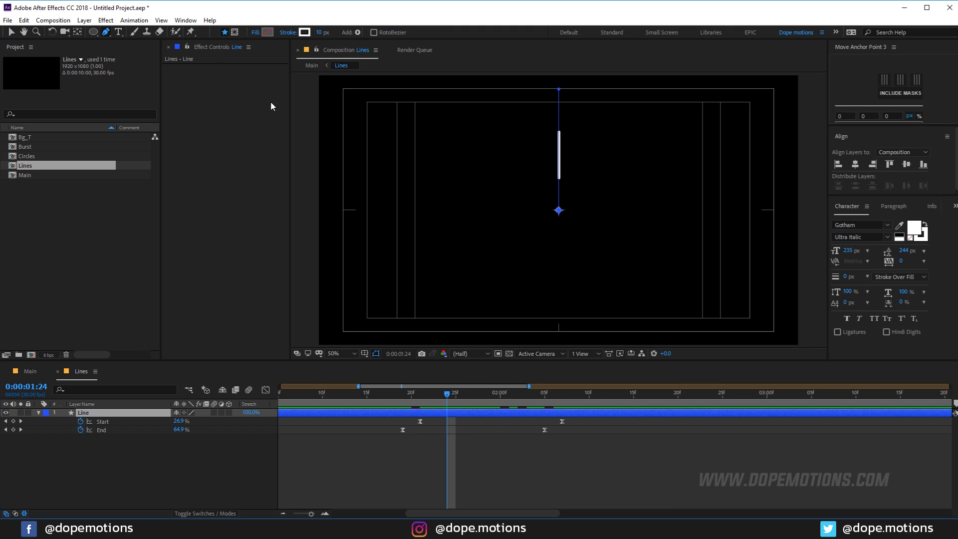
click(559, 95)
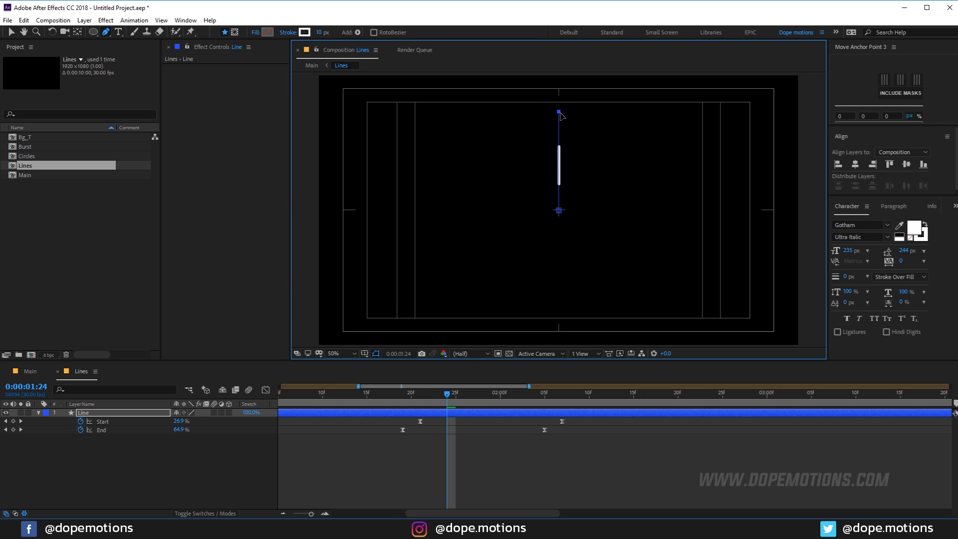
click(33, 371)
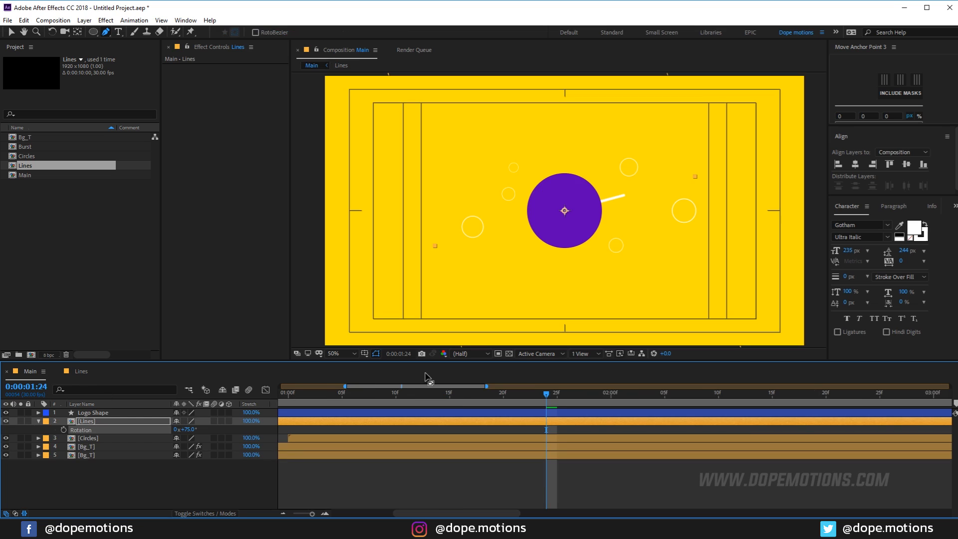
Extend the work area's start earlier and shift the Lines layer earlier in time so the line shoots out with the white rings.
drag(514, 406, 389, 411)
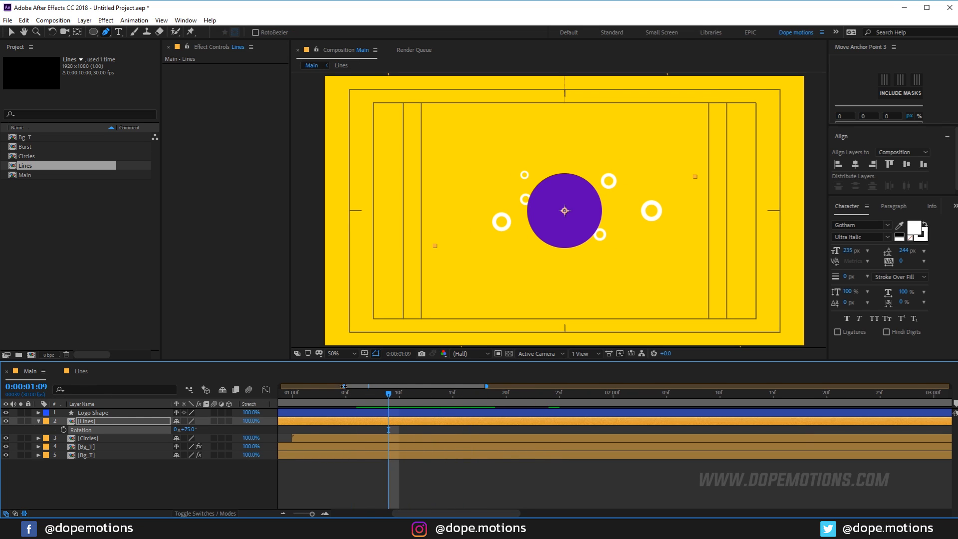
drag(344, 386, 295, 386)
drag(448, 400, 502, 401)
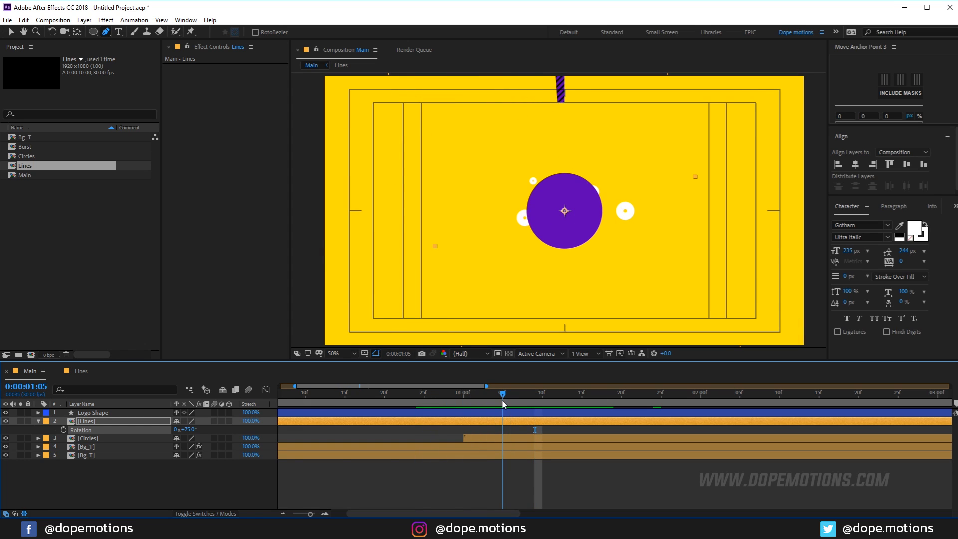
click(476, 422)
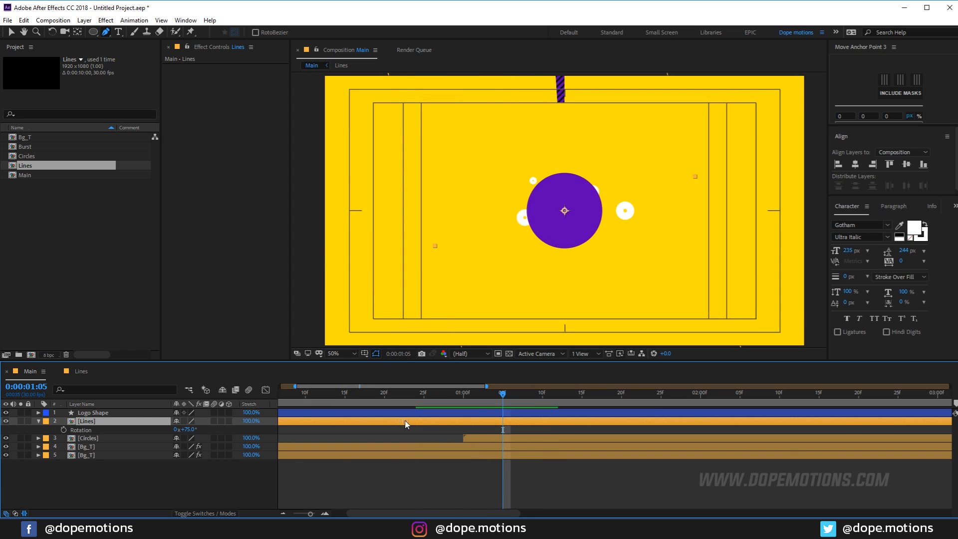
drag(462, 421, 418, 433)
drag(474, 400, 537, 422)
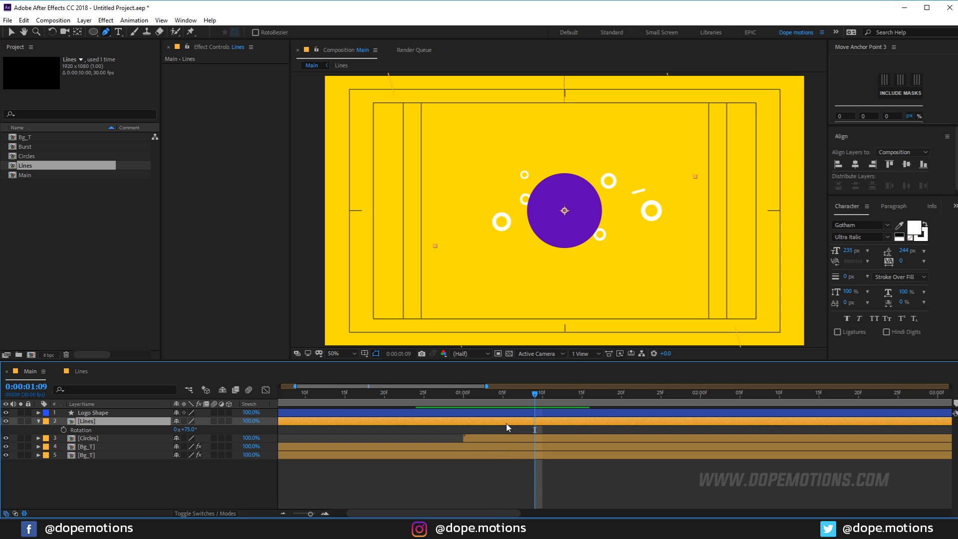
Duplicate the Lines layer and set the copy's rotation to 110°.
key(ctrl+d)
key(r)
drag(188, 432, 204, 435)
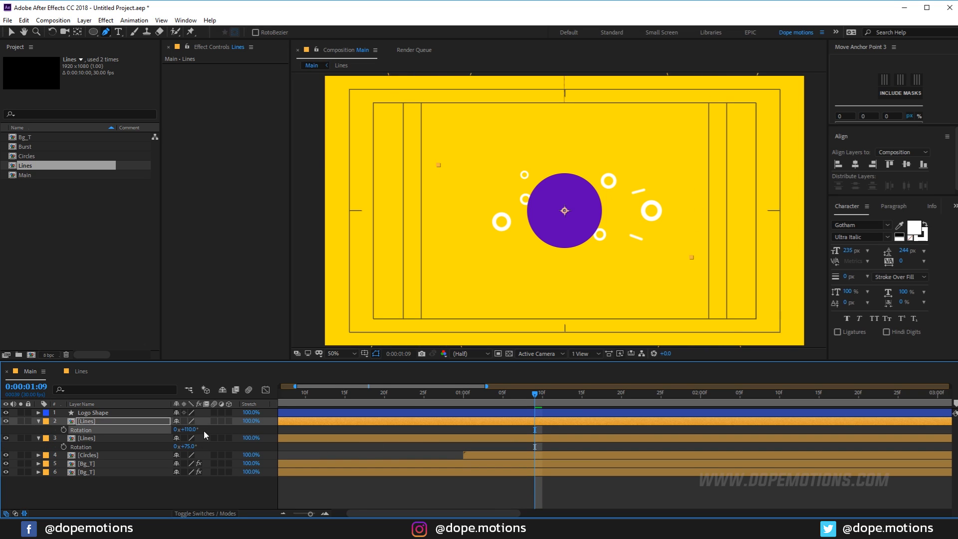
Scale the duplicated Lines layer to 70% and check the lines at 0:00:01:10.
click(141, 423)
key(s)
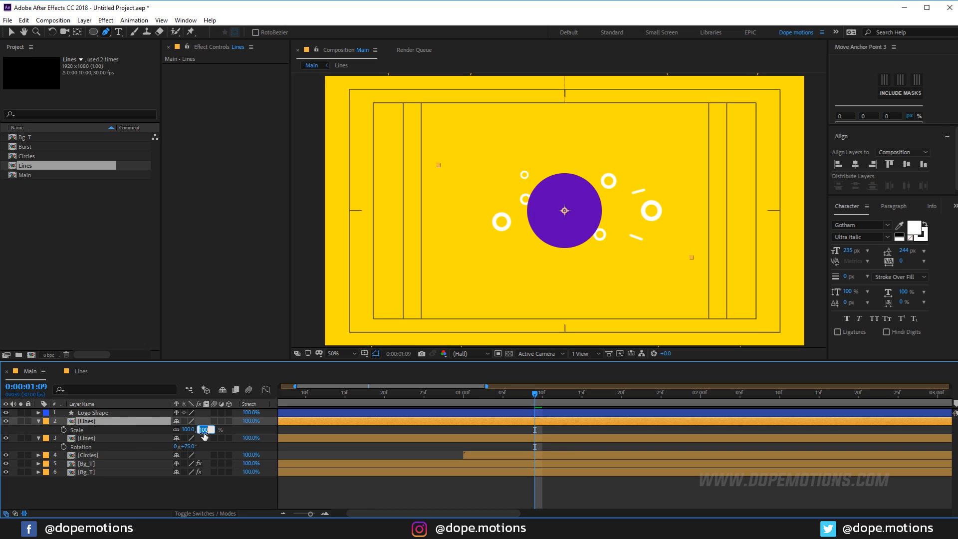
key(Return)
mouse_move(536, 398)
mouse_down()
mouse_move(563, 400)
mouse_move(543, 400)
mouse_up()
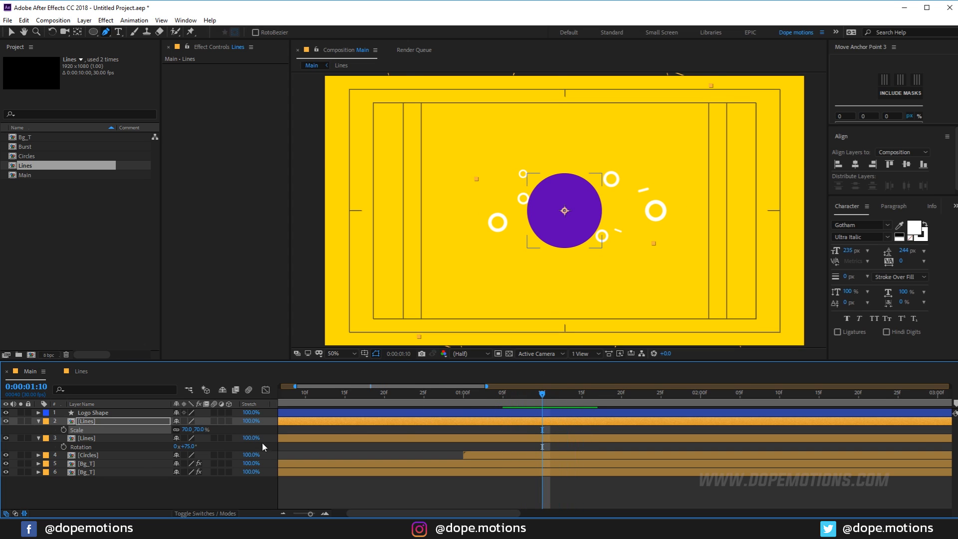
Duplicate the scaled Lines layer and set the new copy's rotation to 233°.
key(ctrl+d)
key(r)
drag(185, 429, 244, 426)
click(110, 430)
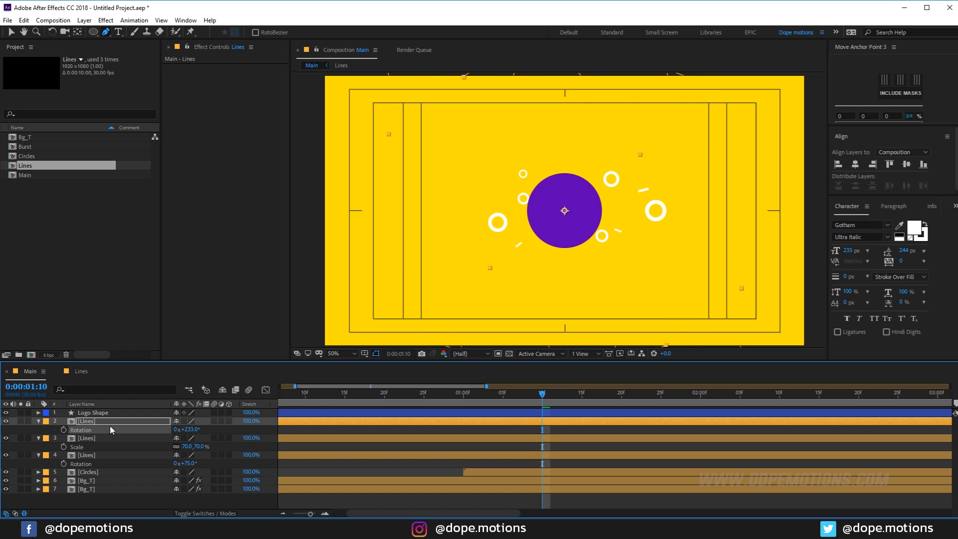
Duplicate the 233° Lines layer and set the new copy's rotation to 299°.
click(107, 424)
key(ctrl+d)
key(r)
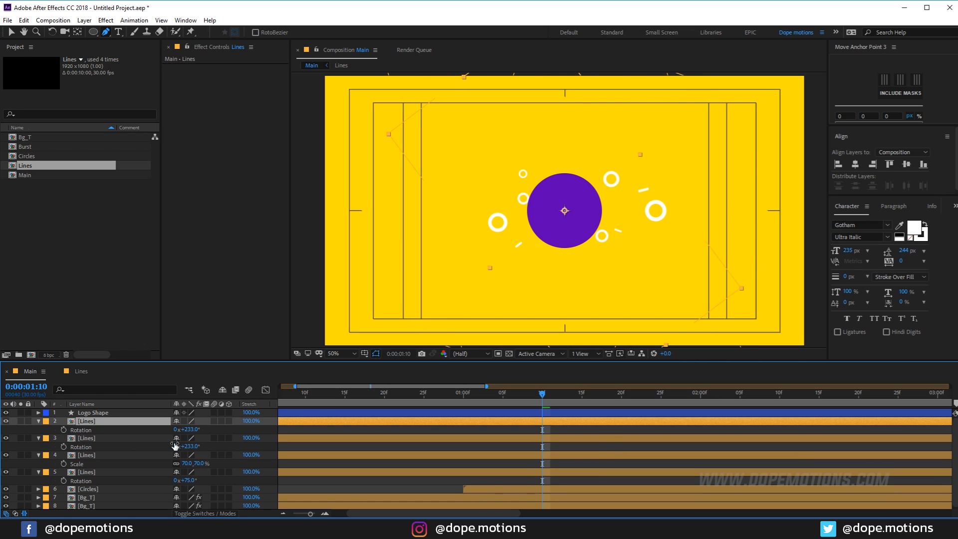
drag(194, 429, 231, 430)
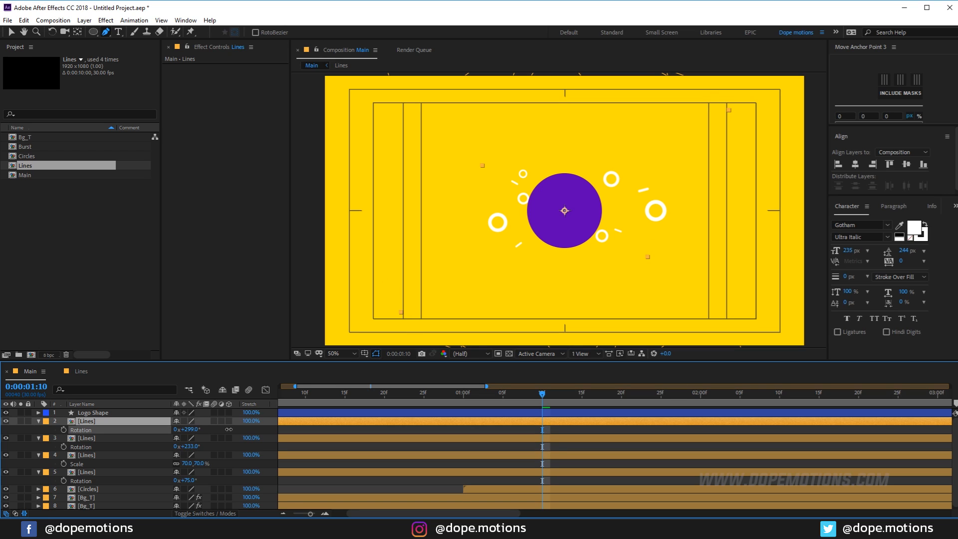
Scale the 299° Lines layer to 95% and scrub through the burst to check the four lines.
click(101, 423)
key(s)
click(200, 429)
text(95)
key(Return)
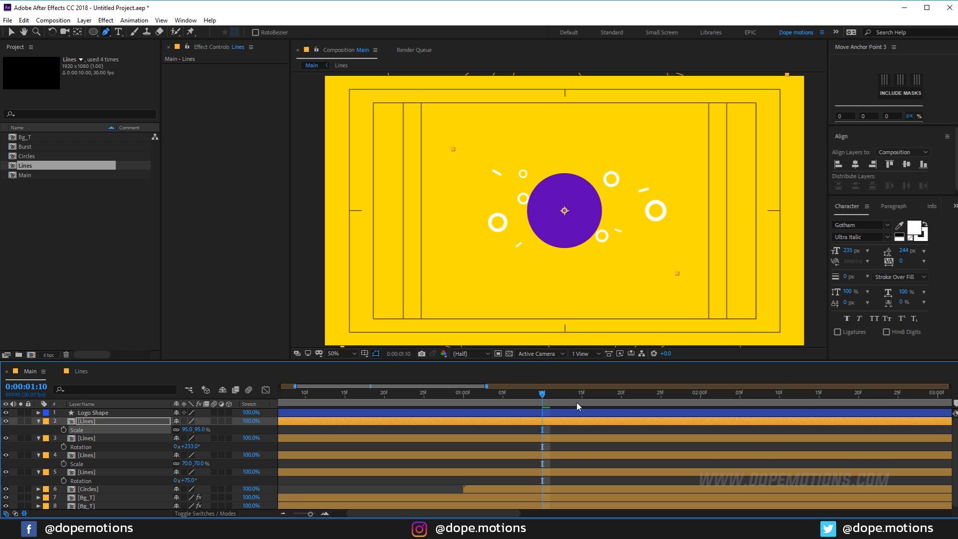
drag(460, 398, 566, 423)
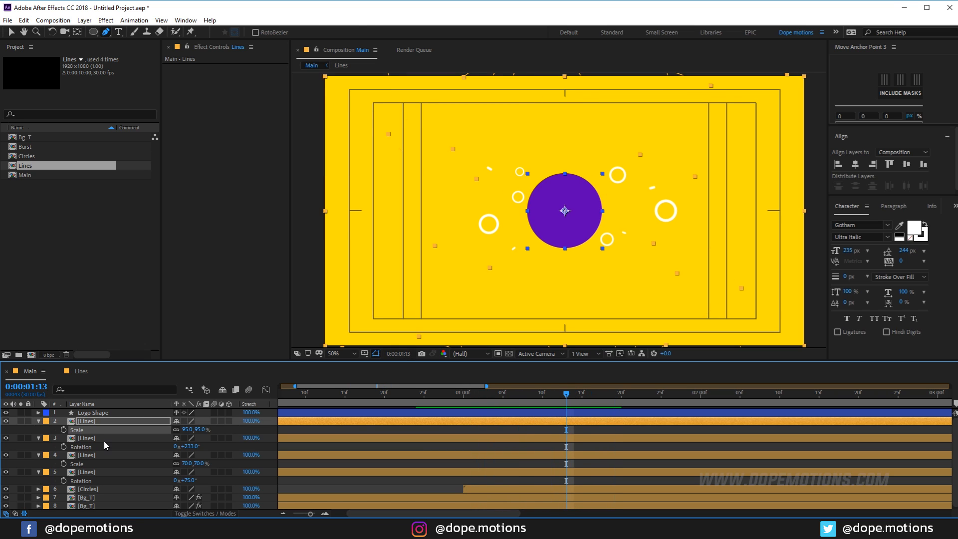
Pre-compose the four Lines layers into a composition named Lines and collapse the Logo Shape properties.
key(ctrl+a)
key(u)
click(99, 492)
click(89, 430)
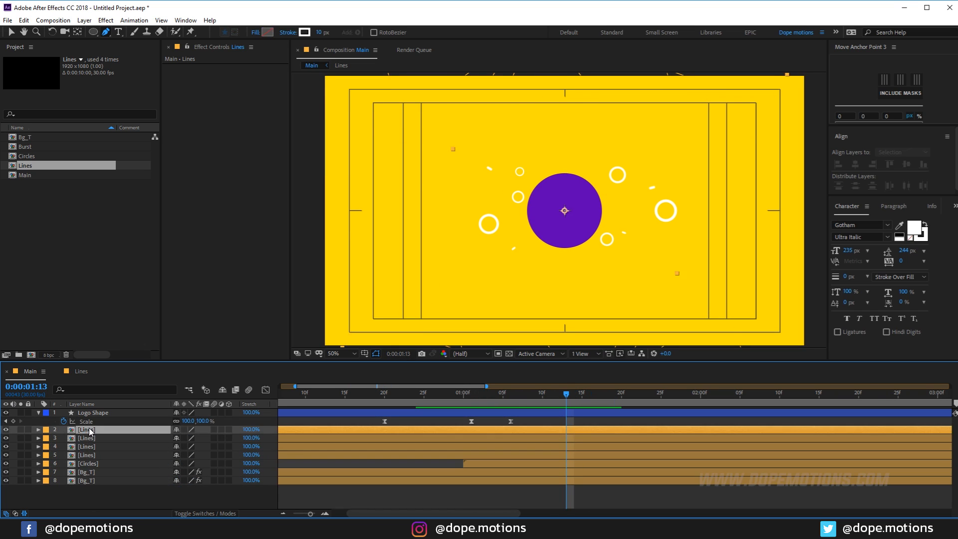
shift+click(85, 454)
key(ctrl+shift+c)
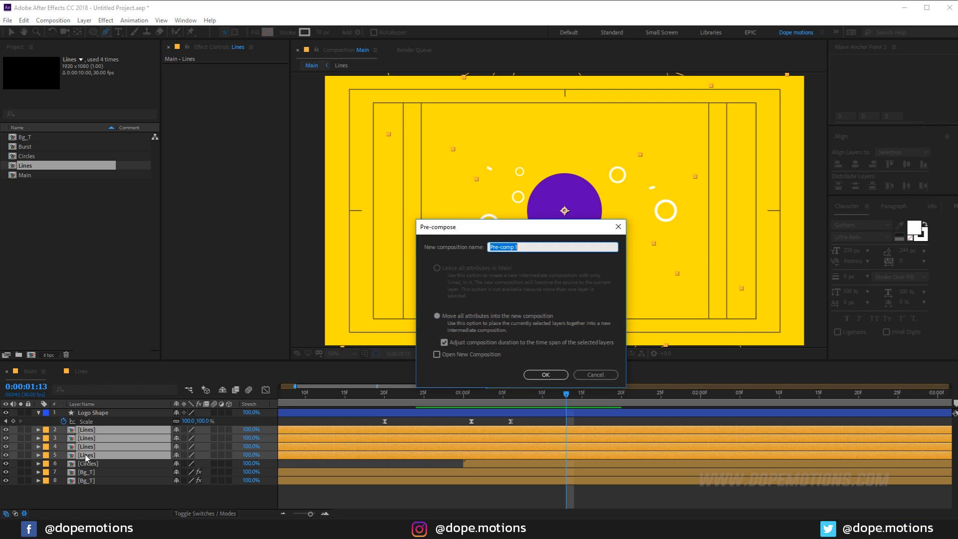
text(Lines)
key(Return)
click(85, 477)
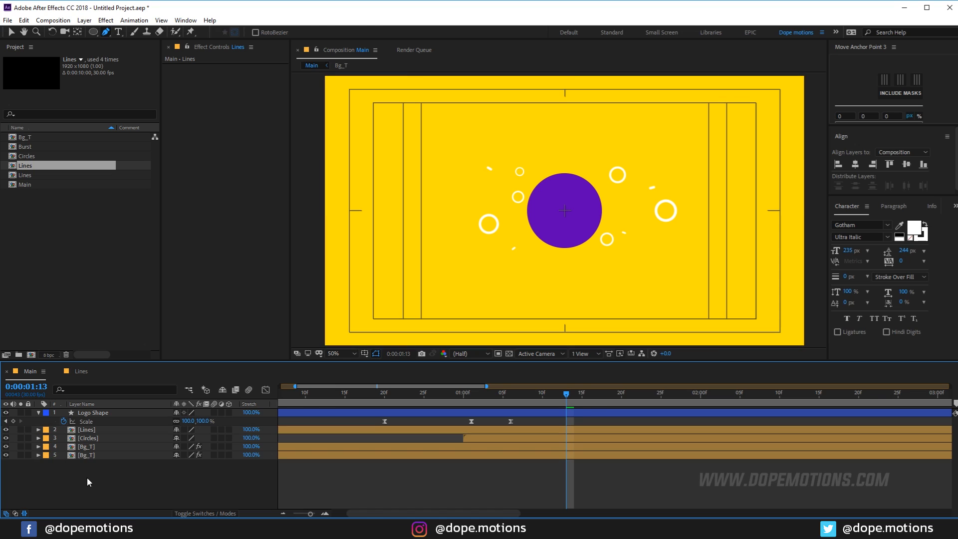
click(56, 413)
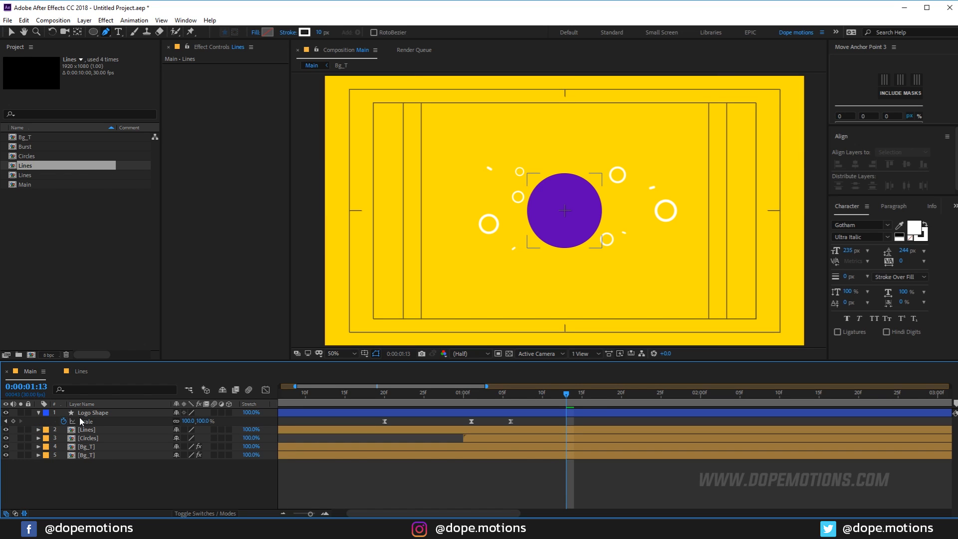
click(38, 412)
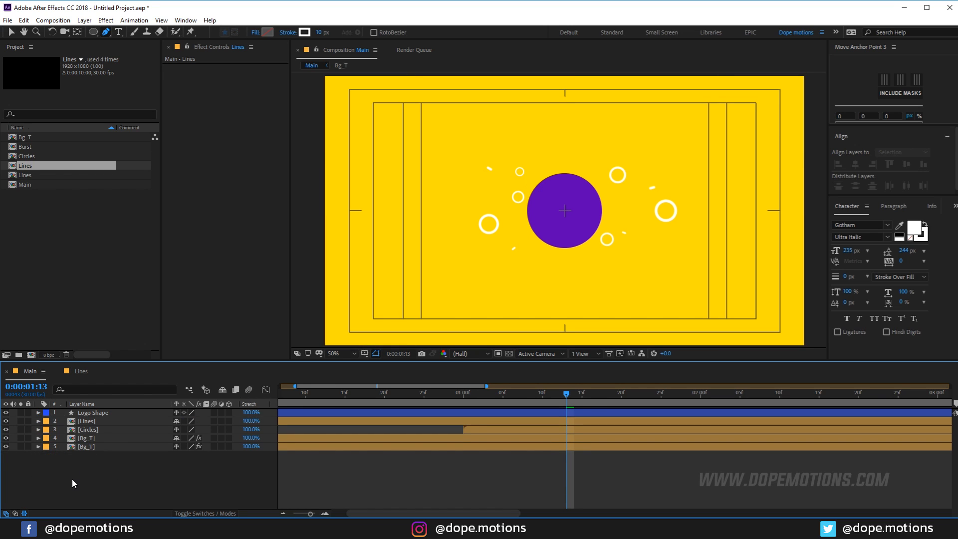
Add an Inner Shadow layer style to the Logo Shape layer and expand its settings.
click(93, 413)
click(84, 20)
mouse_move(106, 20)
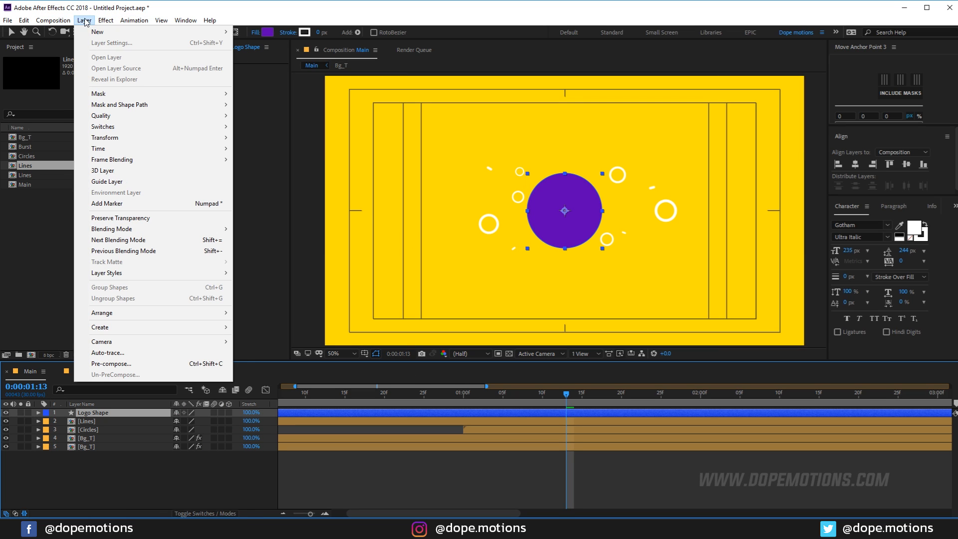
mouse_move(218, 274)
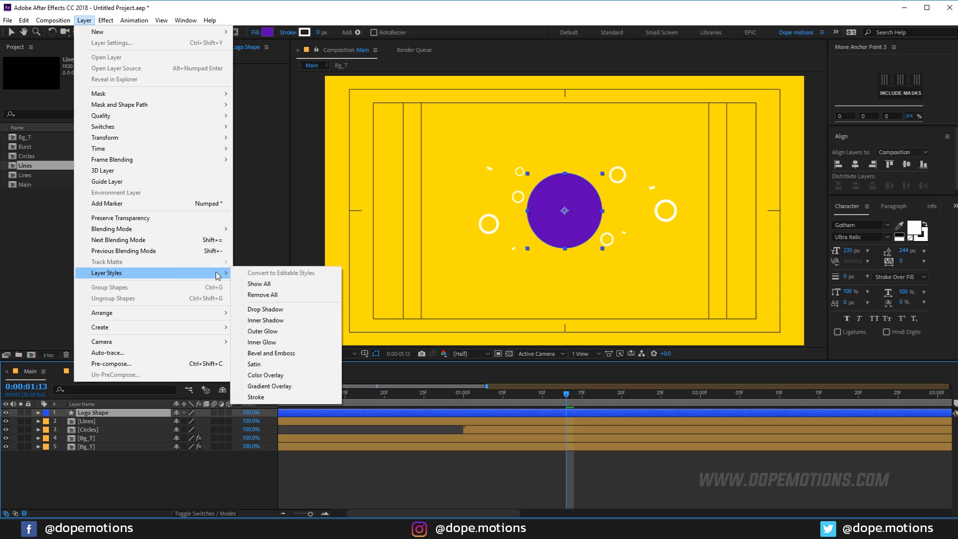
click(273, 320)
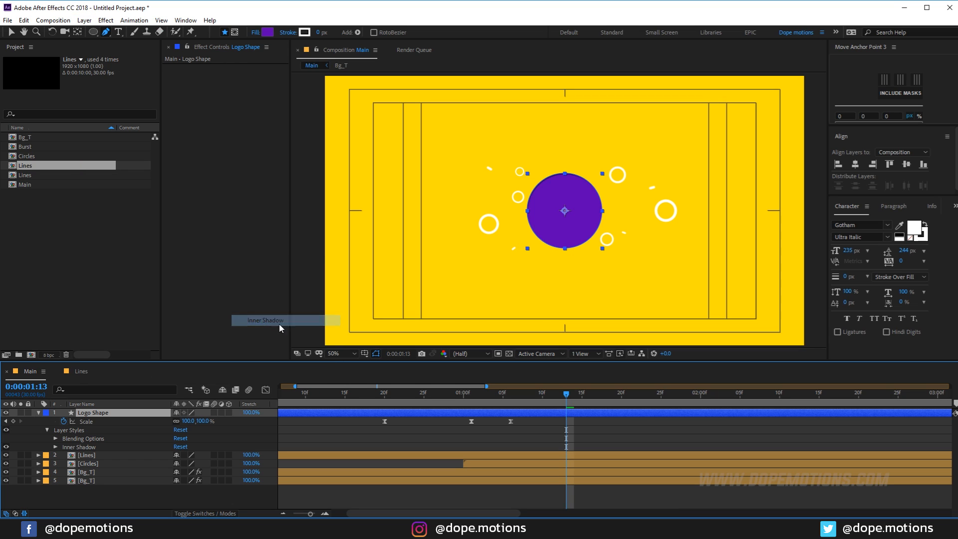
click(55, 447)
scroll(56, 451, down, 1)
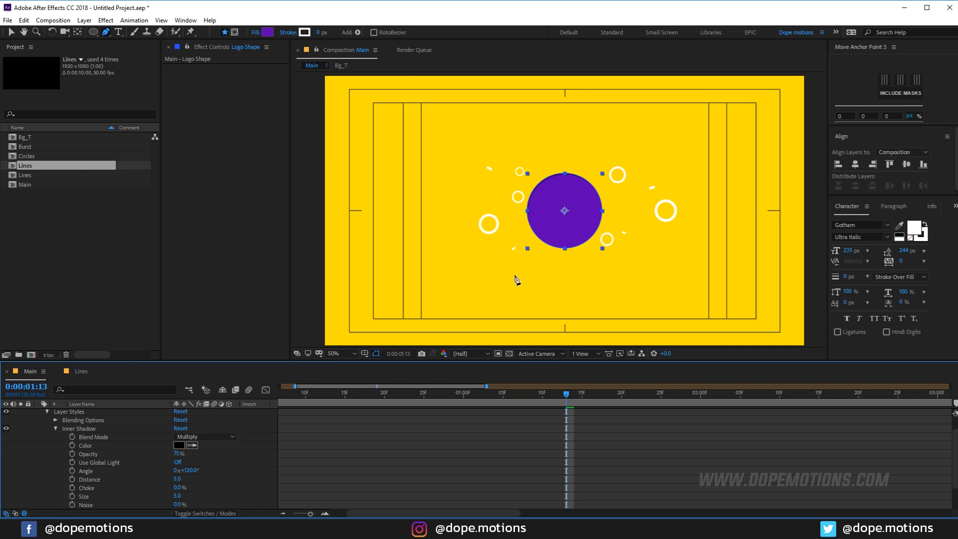
Set the Logo Shape's inner shadow to distance 0, size 24 and opacity 40%, then collapse the layer.
key(/)
scroll(125, 479, down, 1)
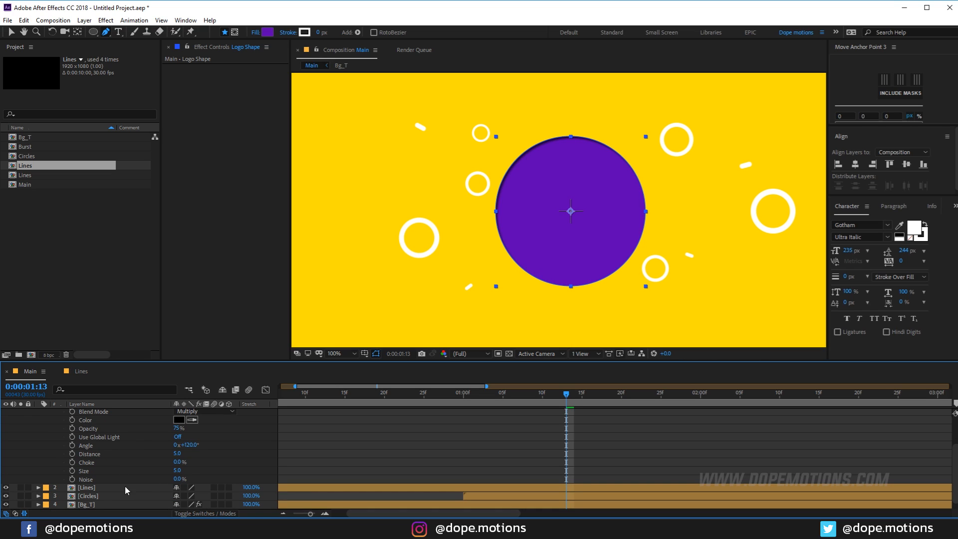
click(177, 453)
text(0)
click(239, 442)
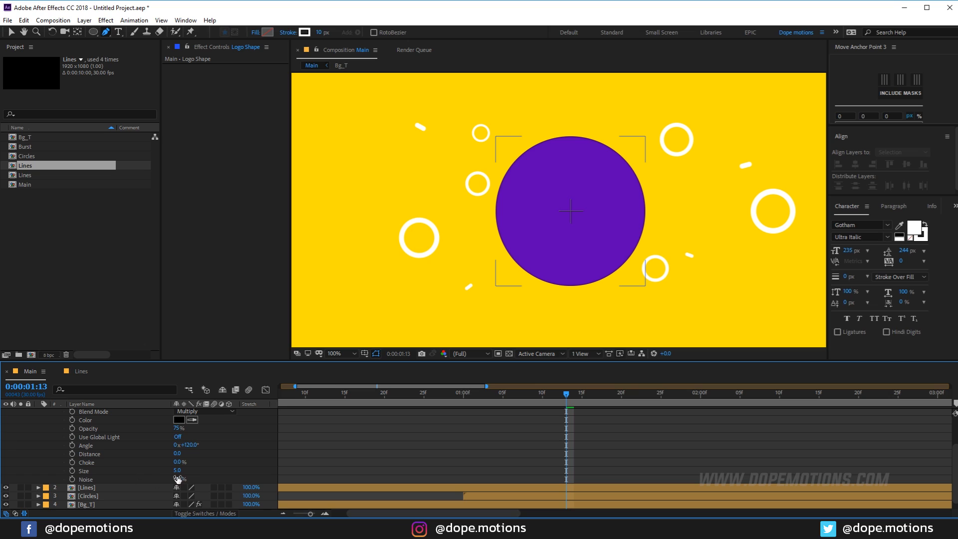
drag(177, 472, 172, 471)
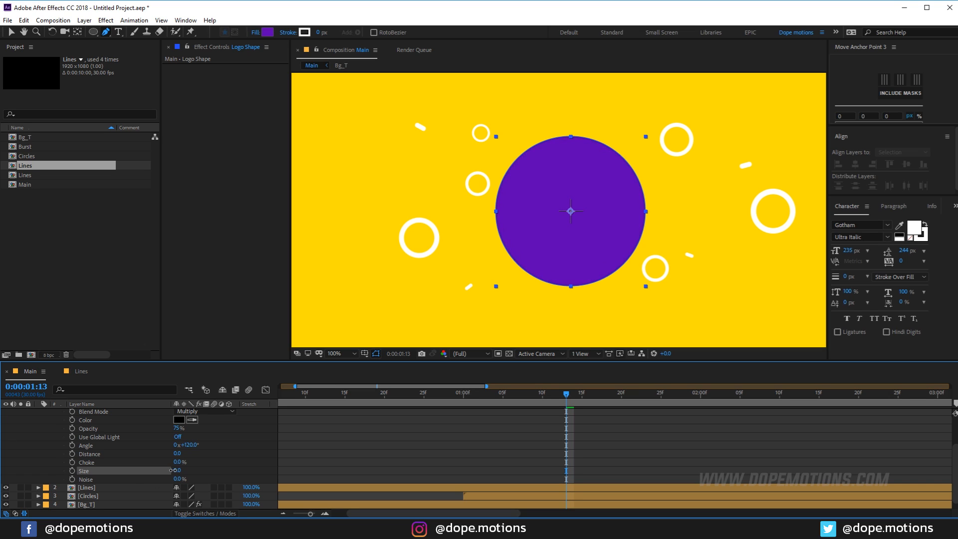
click(177, 429)
text(40)
key(Return)
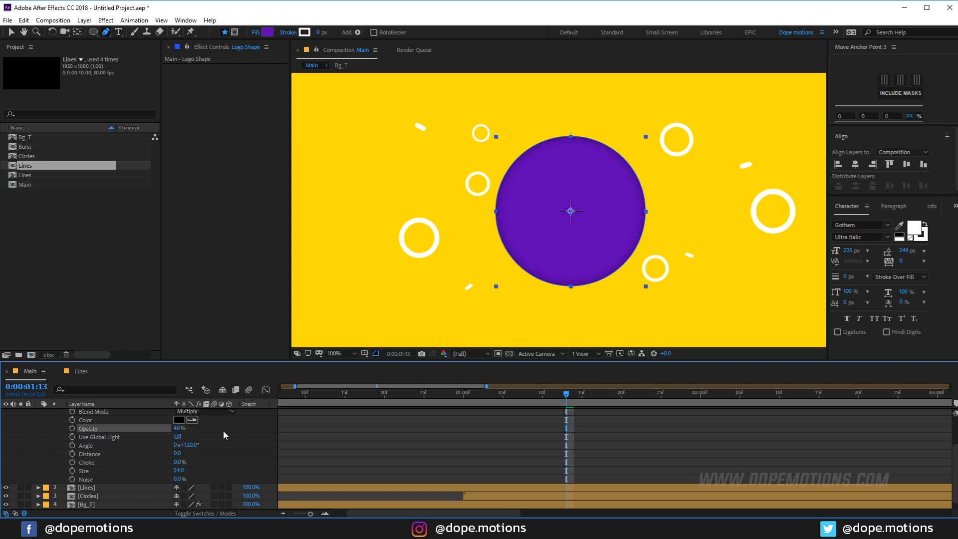
click(386, 412)
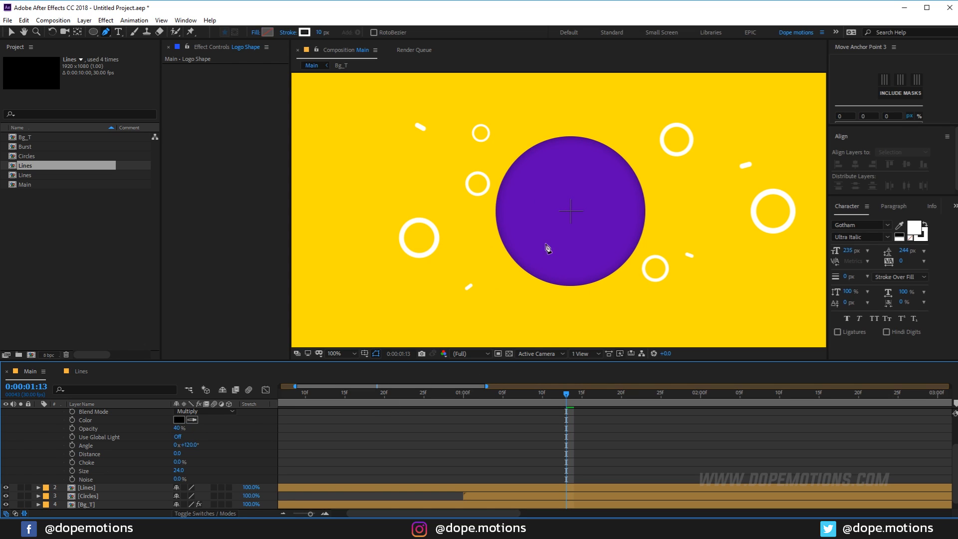
scroll(554, 236, down, 1)
scroll(570, 232, up, 1)
click(11, 35)
scroll(45, 435, up, 2)
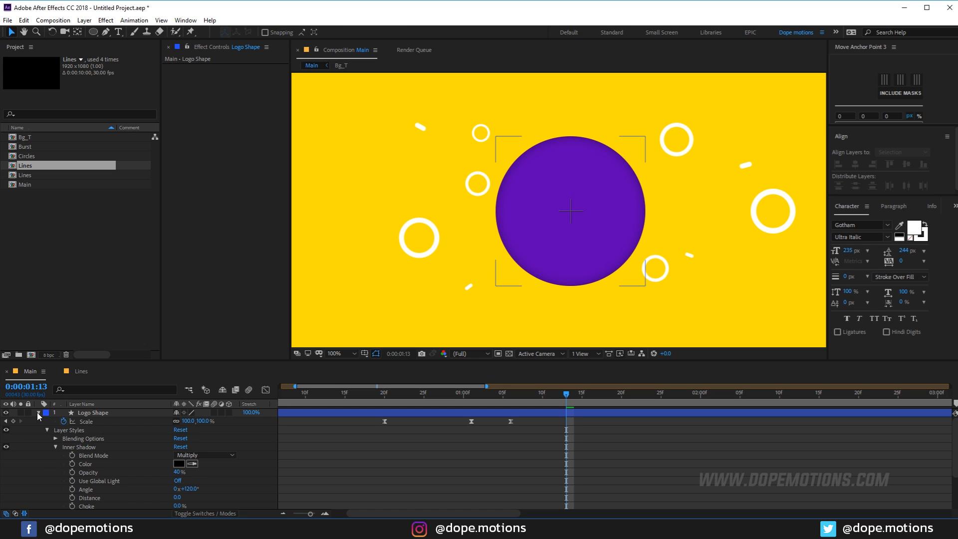
click(38, 413)
Add a text layer reading S and center it horizontally and vertically in the composition.
click(118, 32)
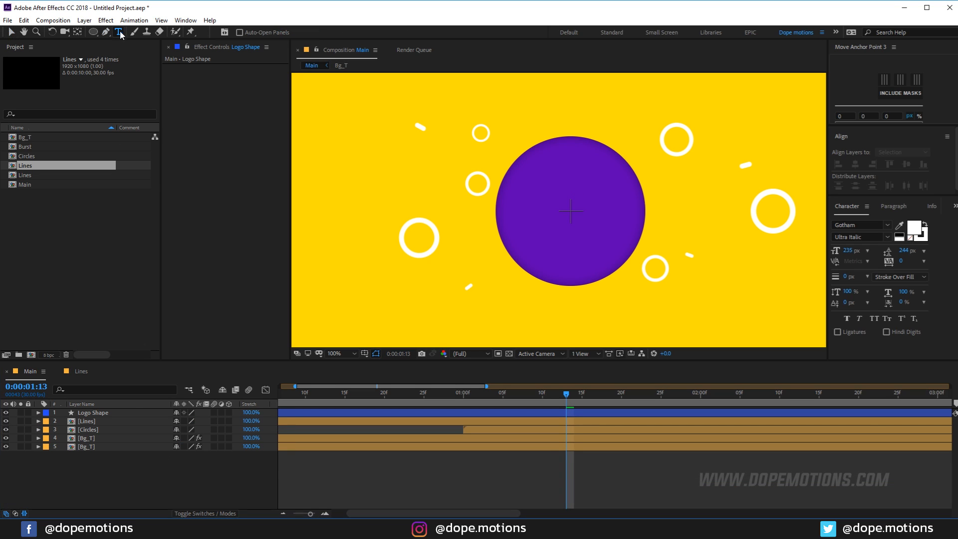
click(525, 208)
text(S)
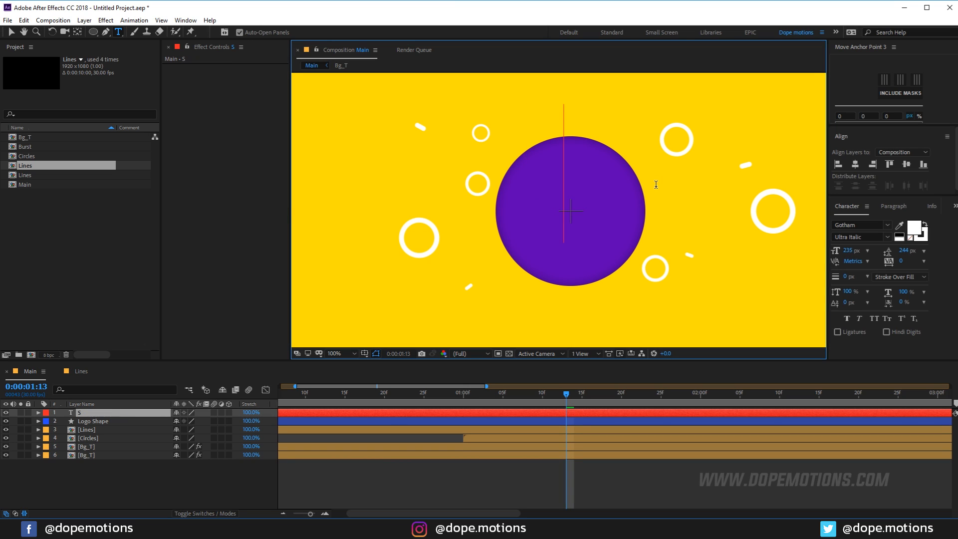
click(12, 33)
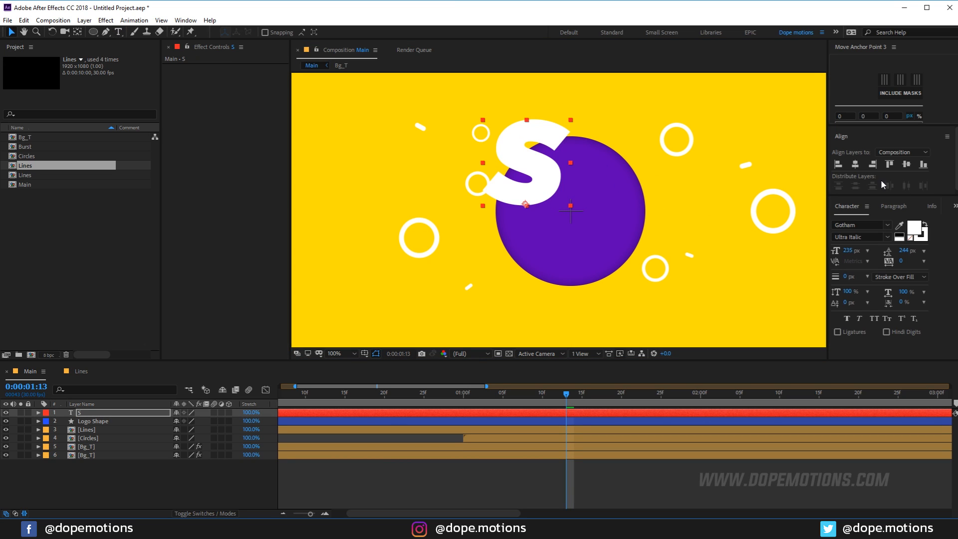
click(855, 164)
click(907, 164)
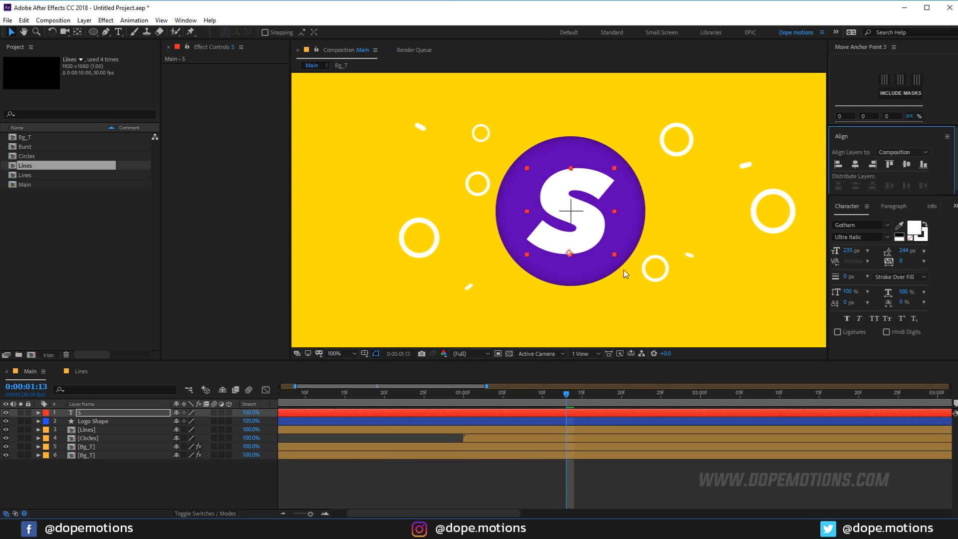
click(381, 489)
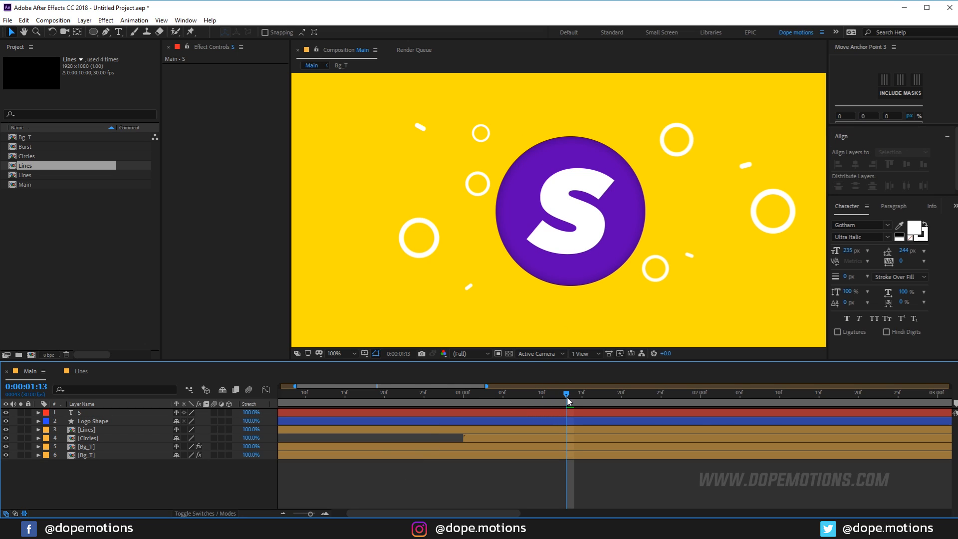
Set a Position keyframe on the S text layer at 0:00:01:05.
drag(599, 397, 504, 402)
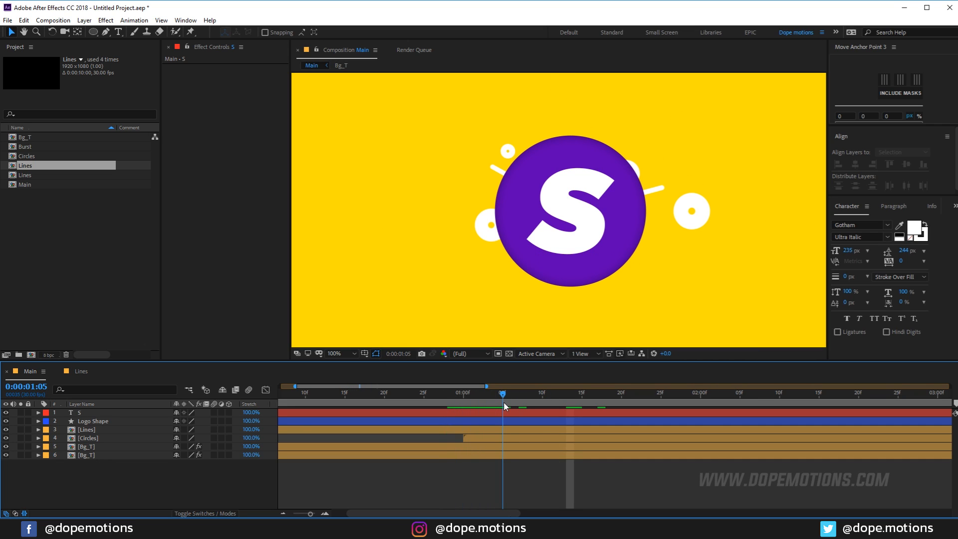
click(120, 414)
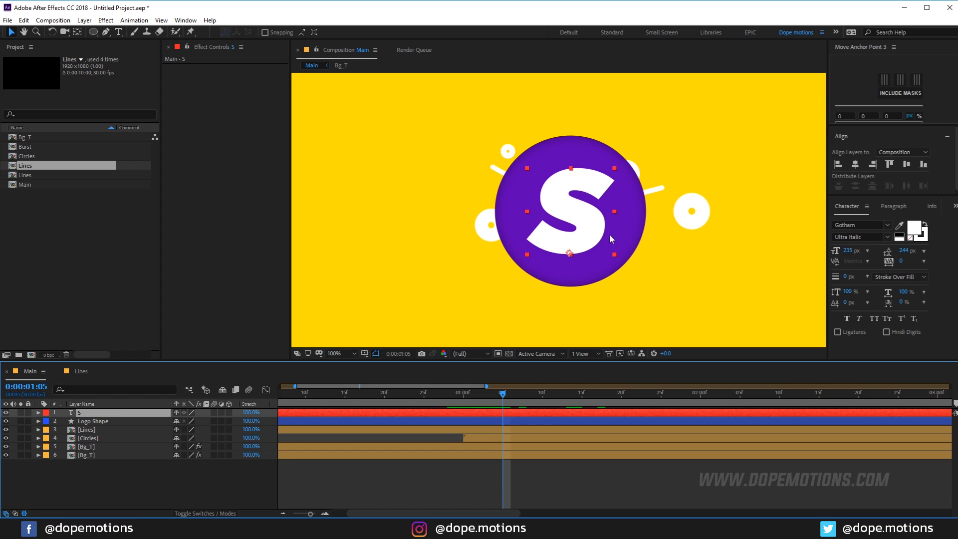
key(p)
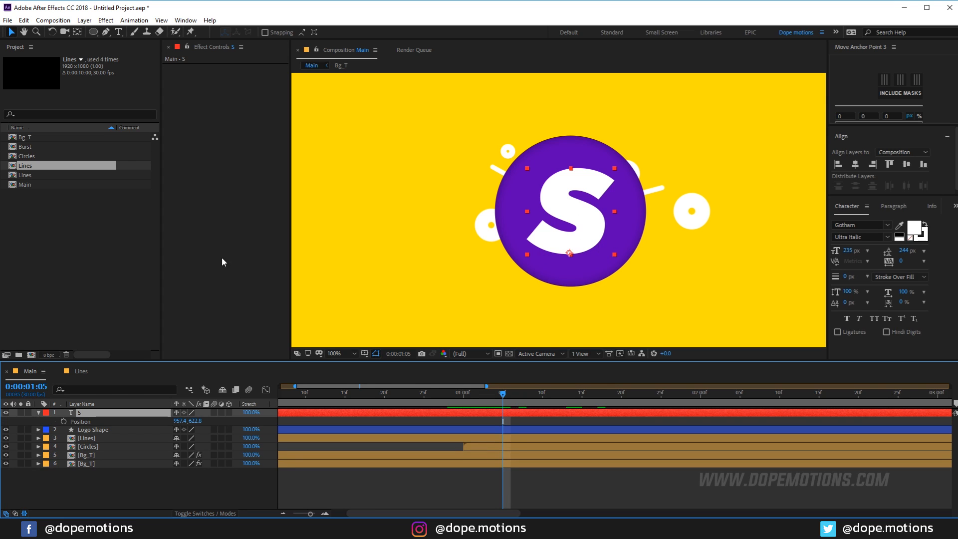
click(63, 421)
key(comma)
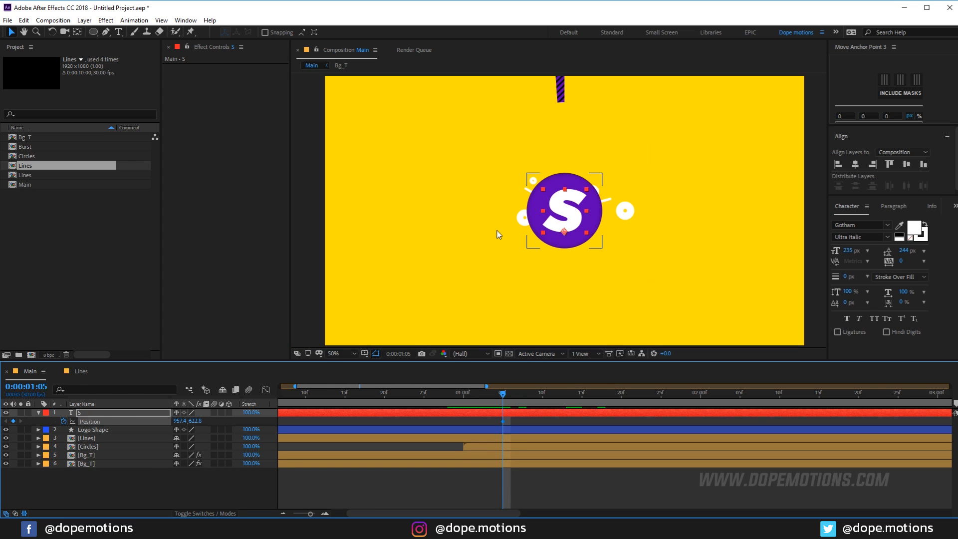
At 0:00:00:25, move the S straight down to about 957.4, 870.8, then scrub through its rise into the circle.
drag(501, 399, 424, 399)
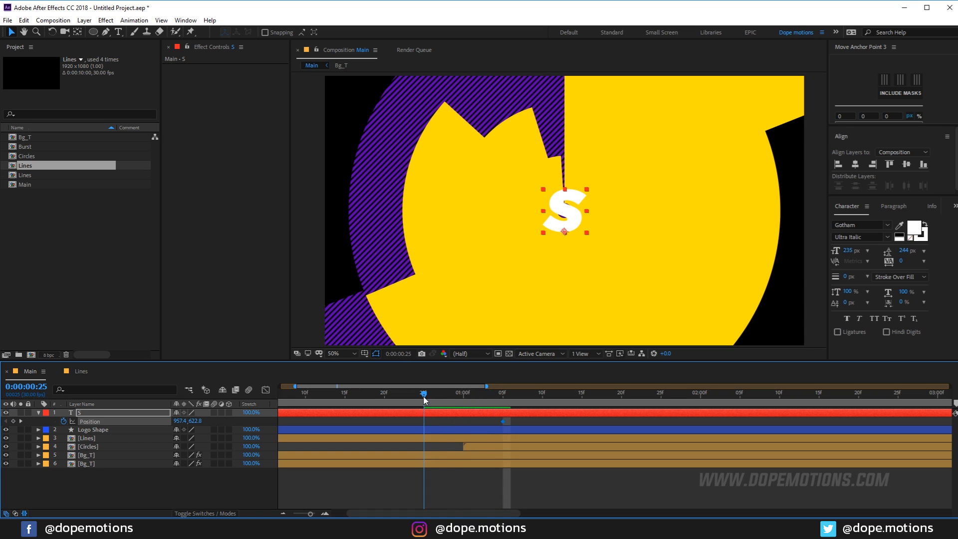
drag(571, 229, 567, 292)
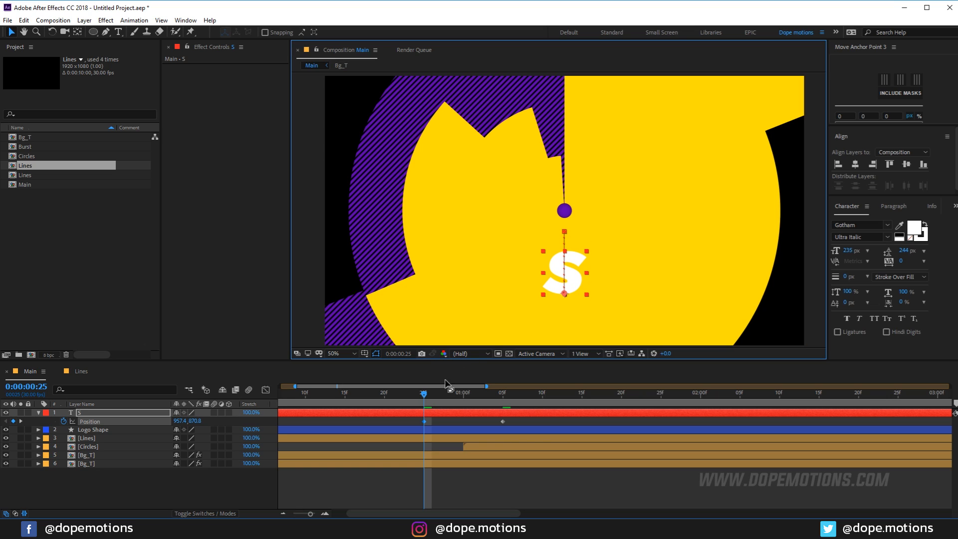
drag(424, 394, 527, 393)
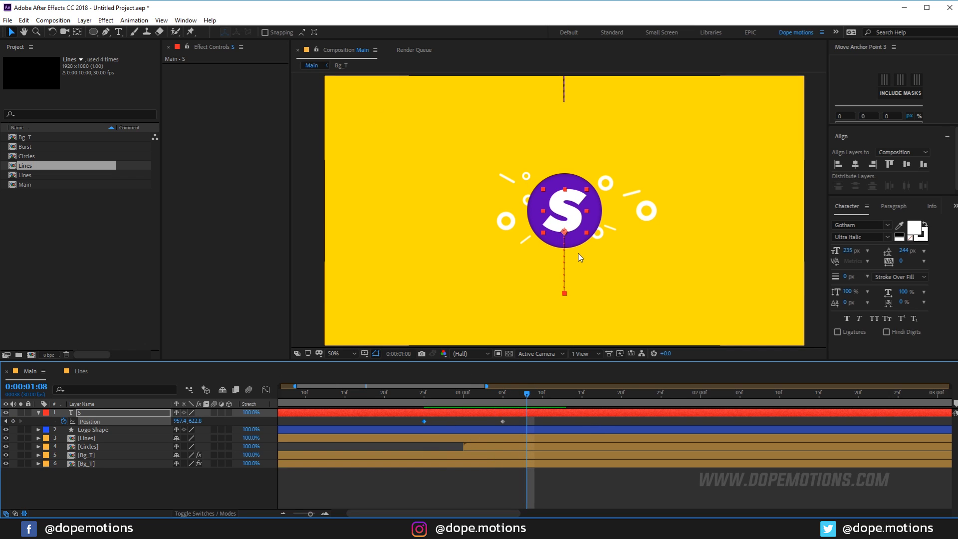
Copy the entire overshoot expression from the Overshoot Expression file in Notepad and return to After Effects.
click(160, 529)
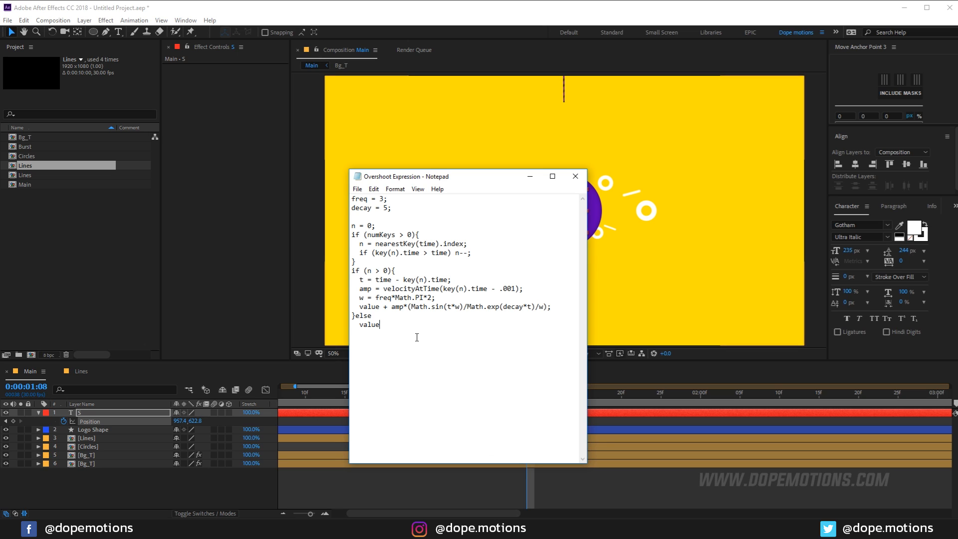
drag(384, 329, 348, 189)
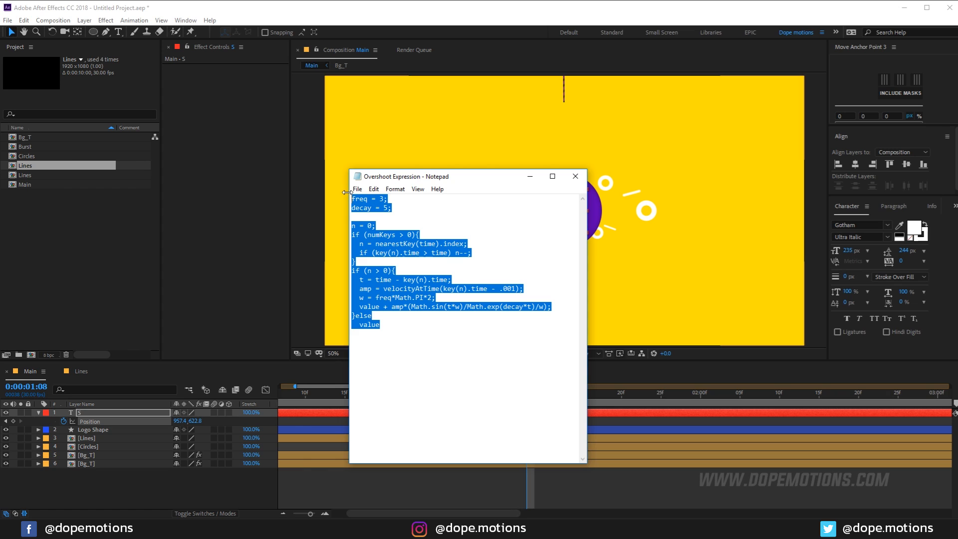
click(529, 176)
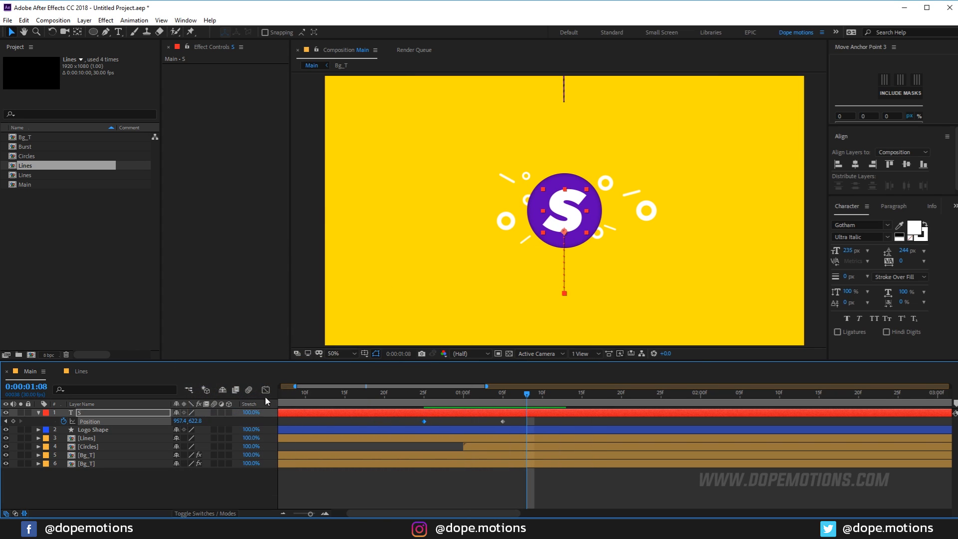
Paste the copied overshoot expression onto the S layer's Position and scrub through the resulting motion.
alt+click(64, 421)
key(ctrl+v)
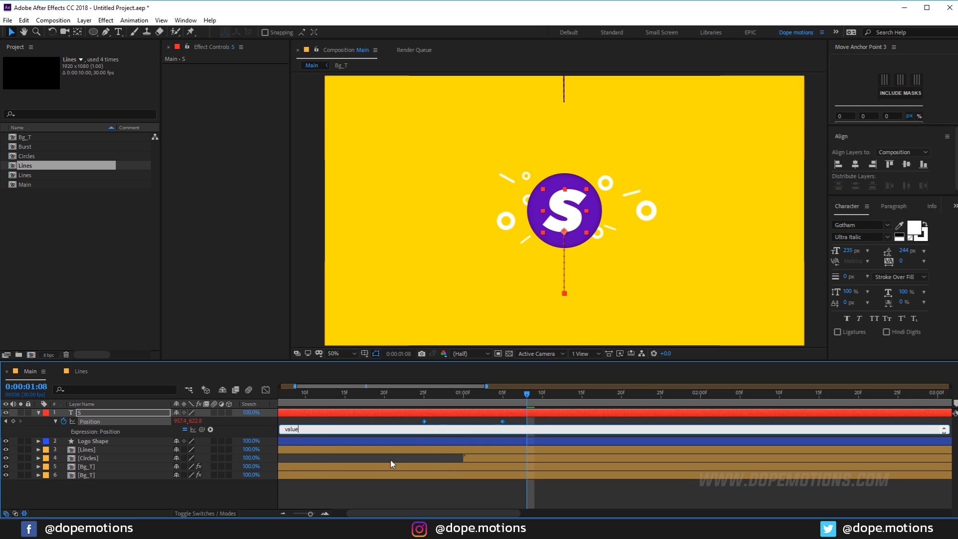
click(428, 472)
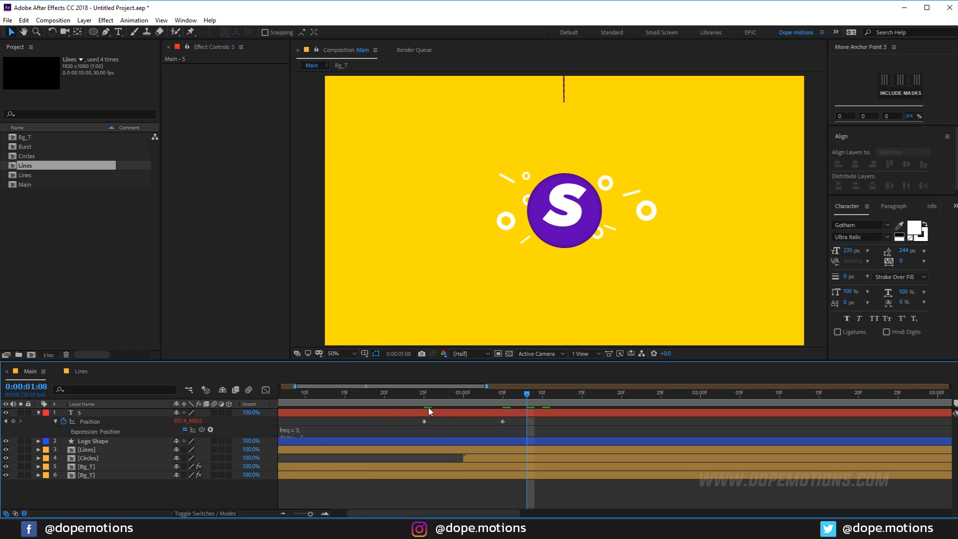
drag(417, 397, 551, 394)
Edit the S layer's Position expression so that freq is 1 and decay is 6.
click(341, 436)
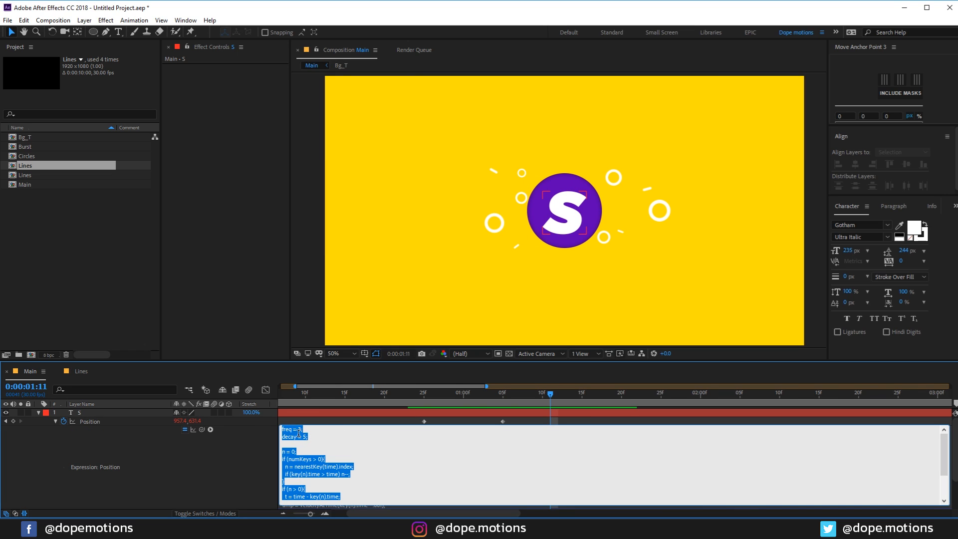
click(299, 435)
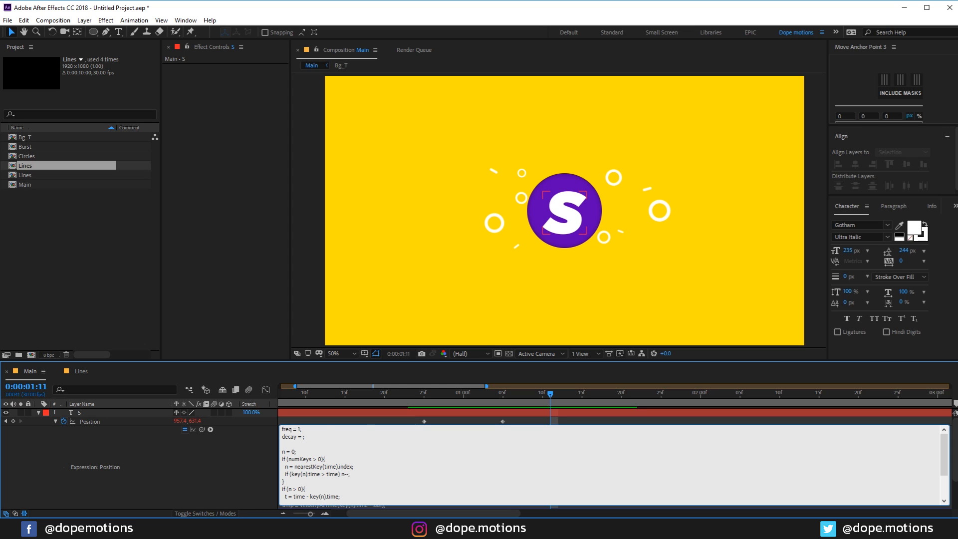
click(352, 423)
click(423, 394)
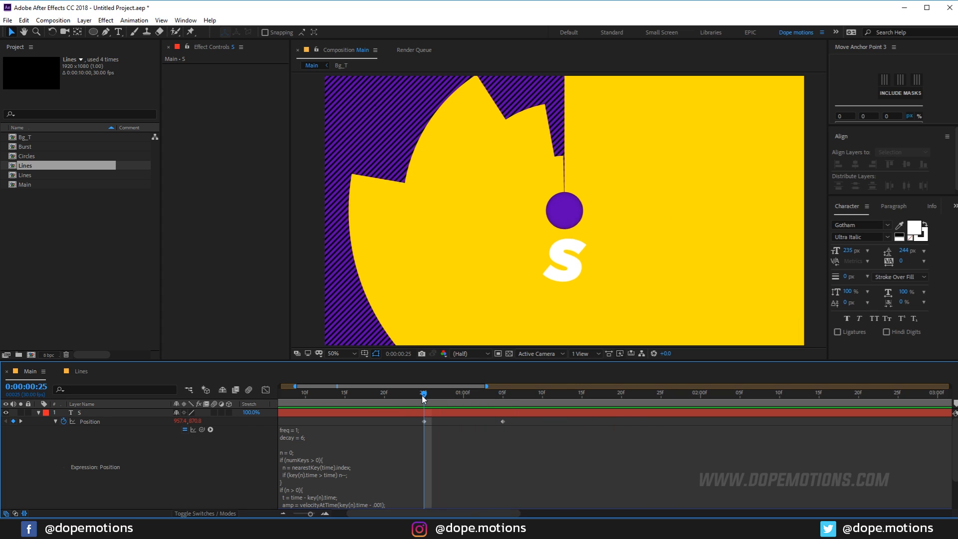
click(479, 437)
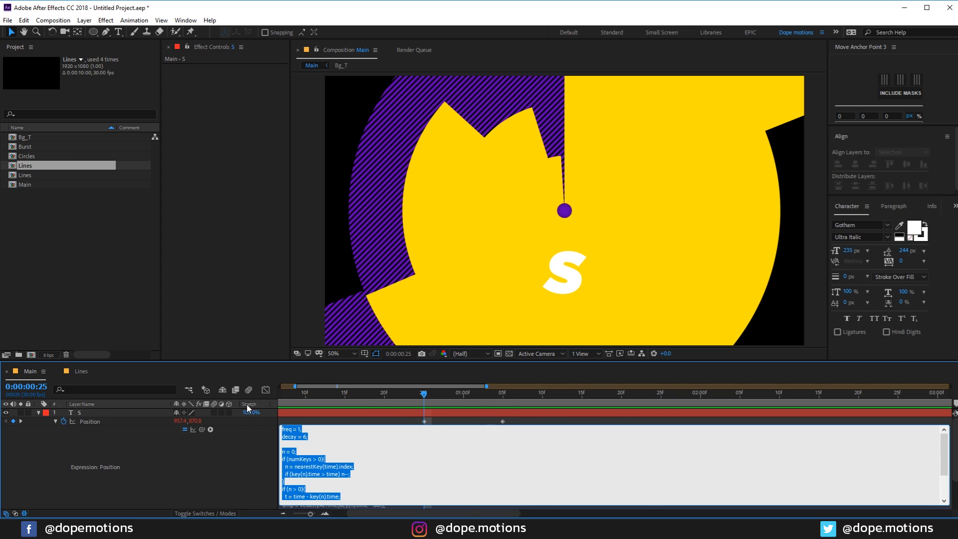
Move the S layer's second Position keyframe earlier, to about 0:00:01:01, with the expression text collapsed.
click(38, 413)
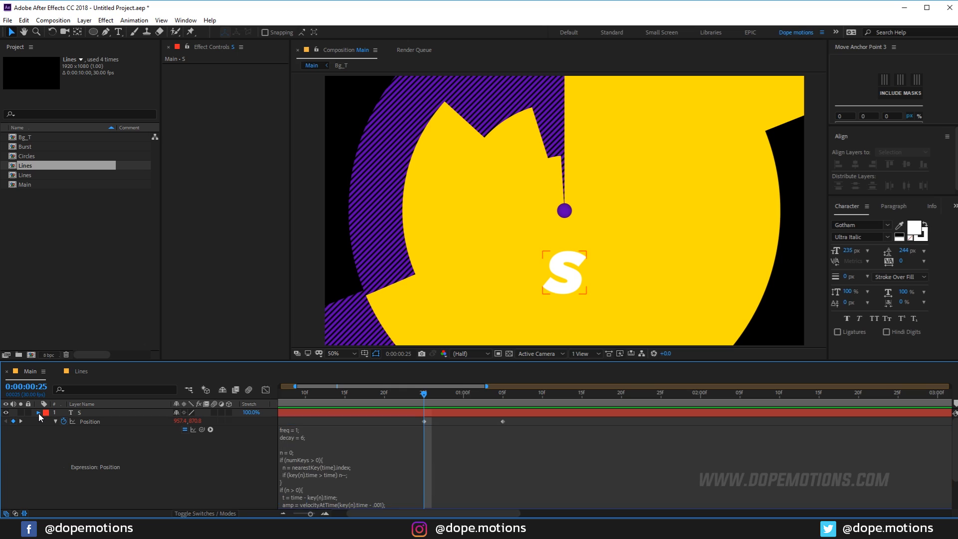
click(39, 413)
click(345, 417)
key(p)
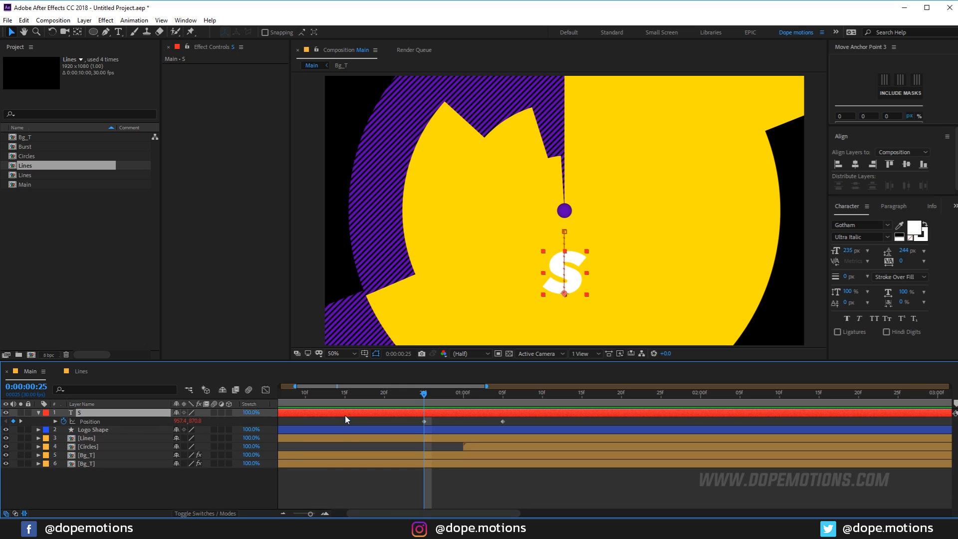
drag(502, 421, 471, 421)
Duplicate the Logo Shape layer, rename the copy M, and place it directly above the S layer.
click(90, 431)
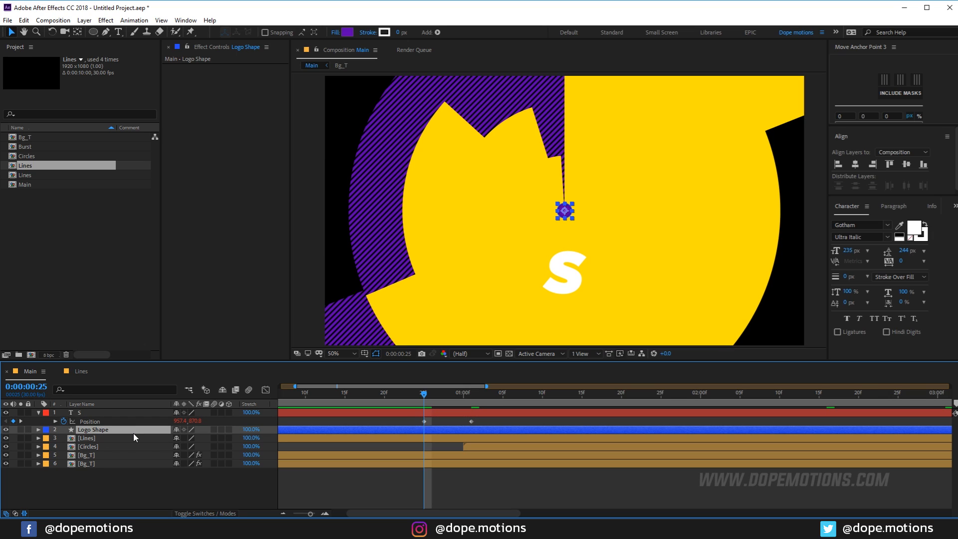
key(ctrl+d)
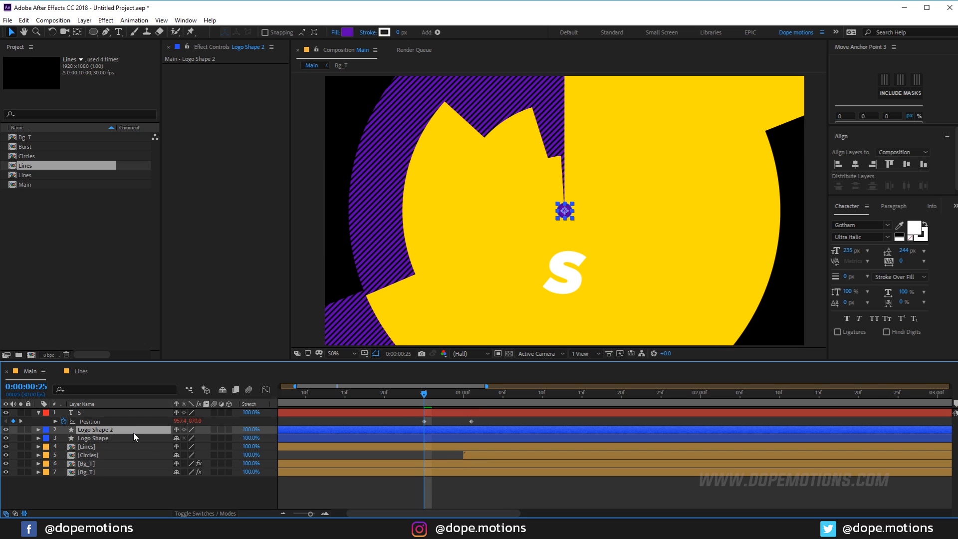
key(Return)
text(M)
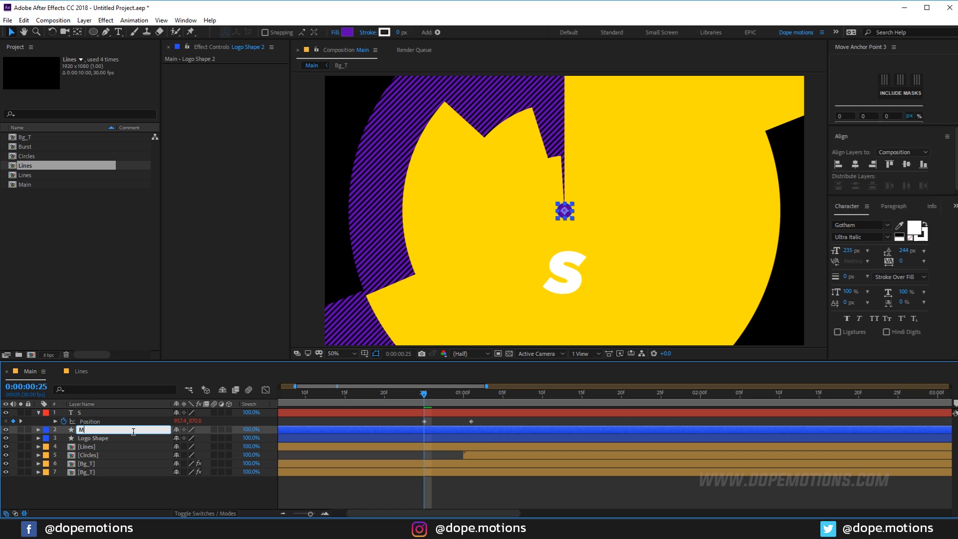
key(Return)
drag(100, 430, 102, 410)
Set the S layer's track matte to Alpha Matte using M, and scrub through the masked rise.
drag(444, 398, 455, 397)
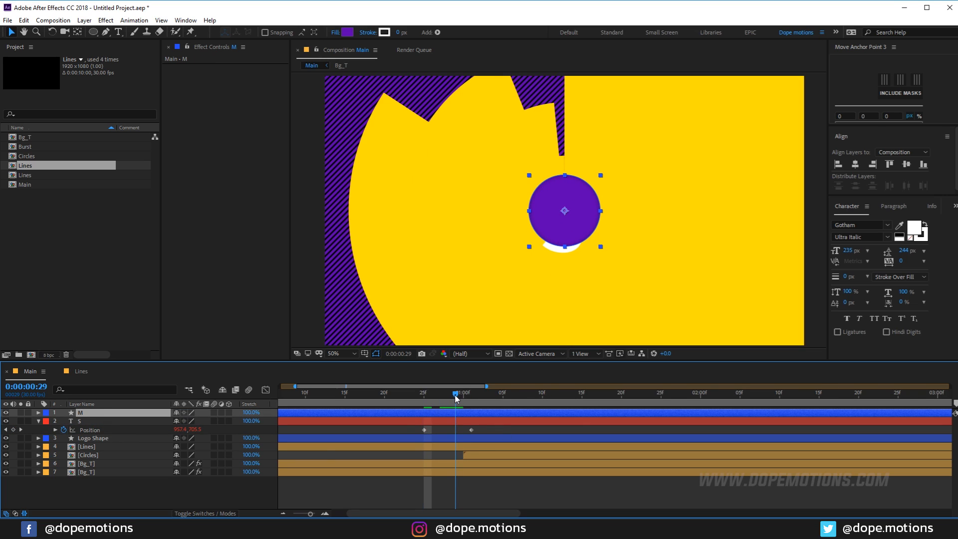
click(79, 421)
key(F4)
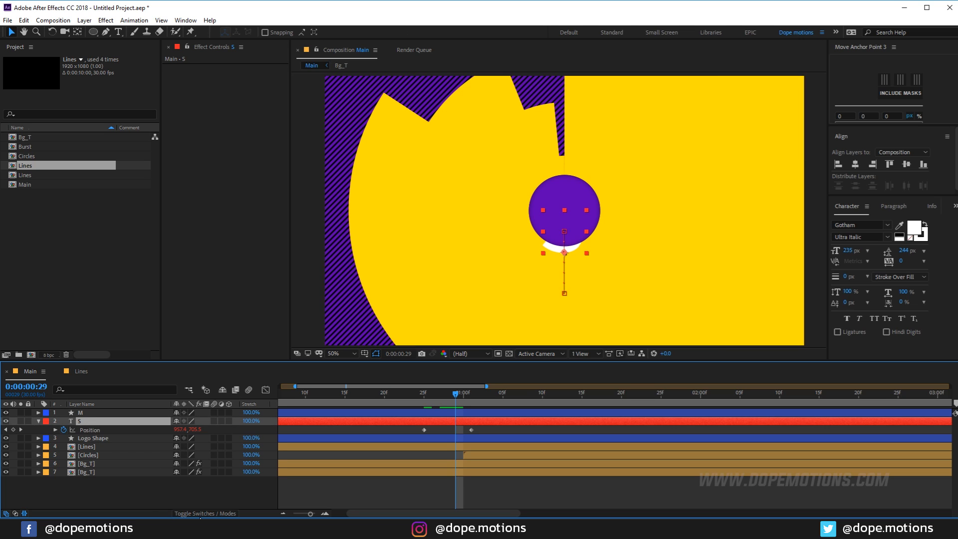
click(226, 421)
click(243, 446)
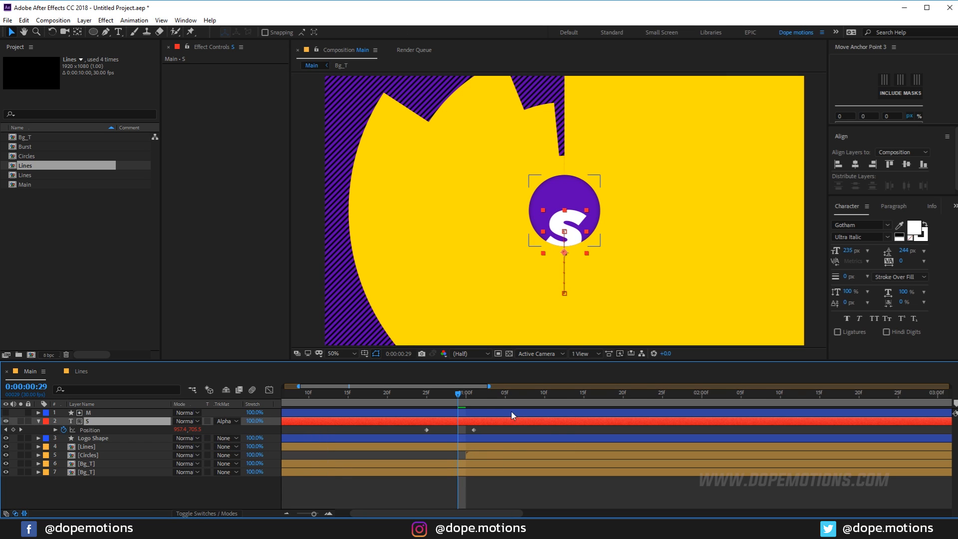
drag(460, 401, 513, 398)
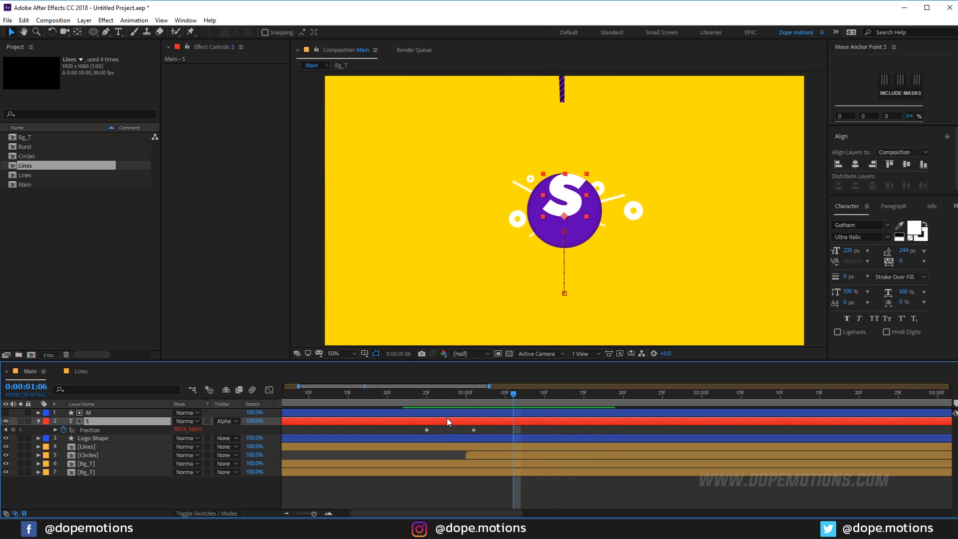
Shift the S layer one frame later and play back its rise into the circle.
mouse_move(447, 422)
mouse_down()
mouse_move(423, 422)
mouse_move(477, 422)
mouse_move(439, 399)
mouse_move(512, 402)
mouse_move(451, 421)
mouse_up()
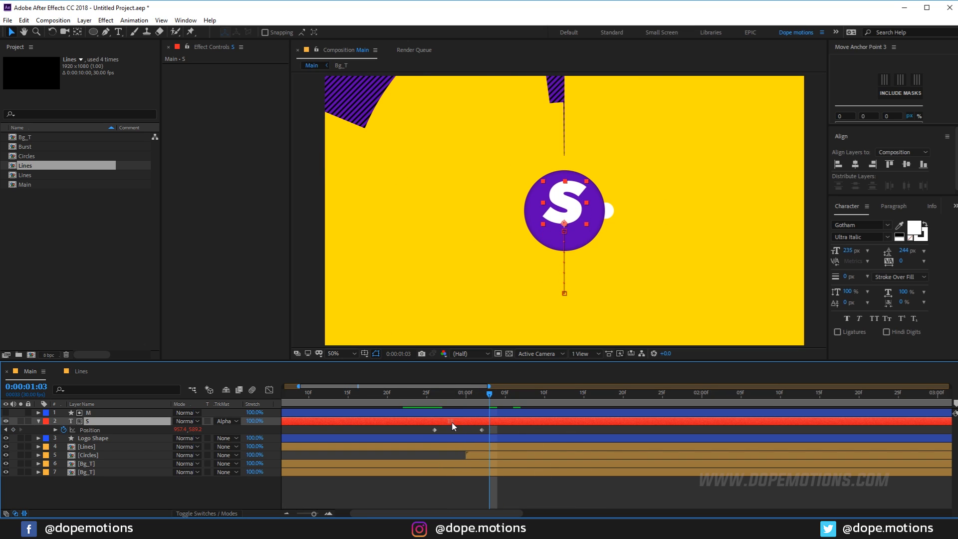
click(420, 399)
key(space)
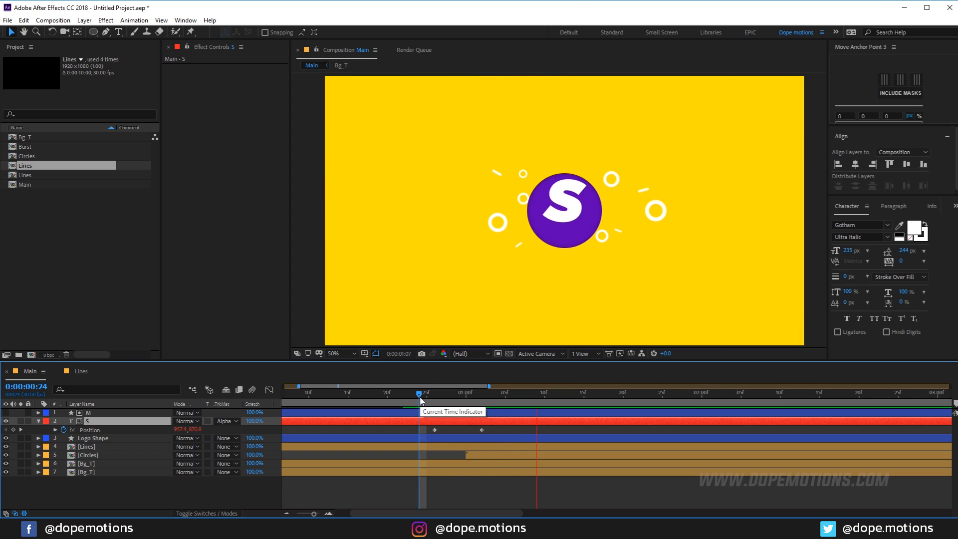
drag(420, 399, 372, 403)
key(space)
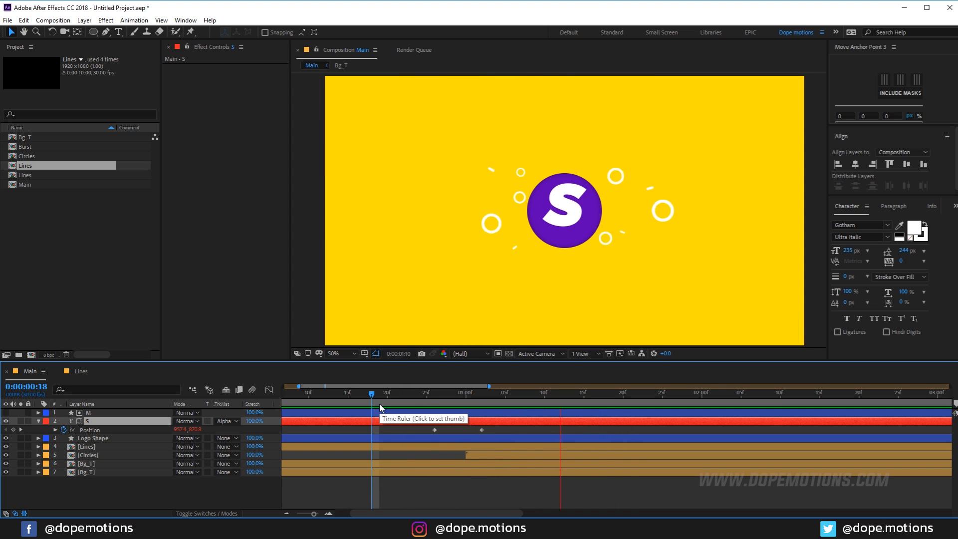
key(space)
Check the S's overshoot inside the circle, then play the whole intro from the beginning.
drag(434, 421, 513, 415)
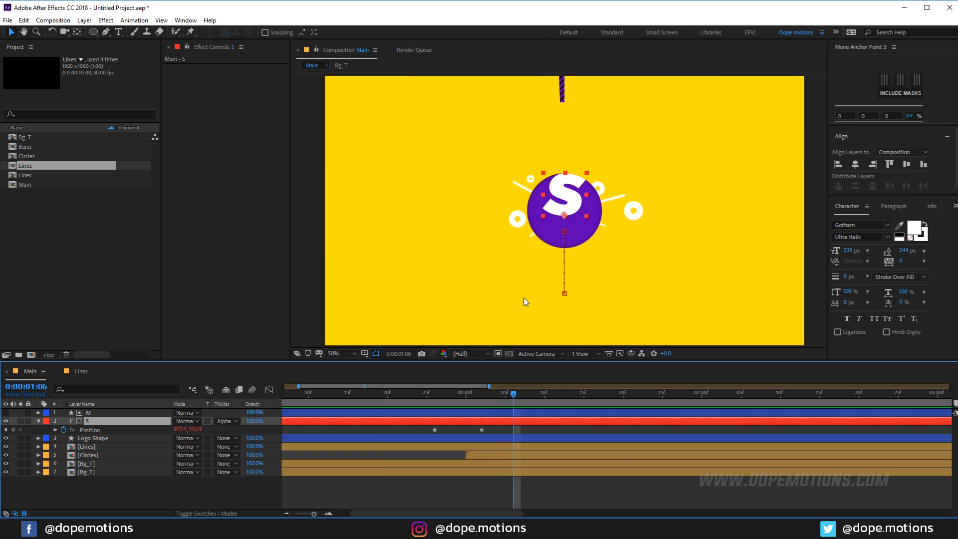
drag(513, 398, 419, 401)
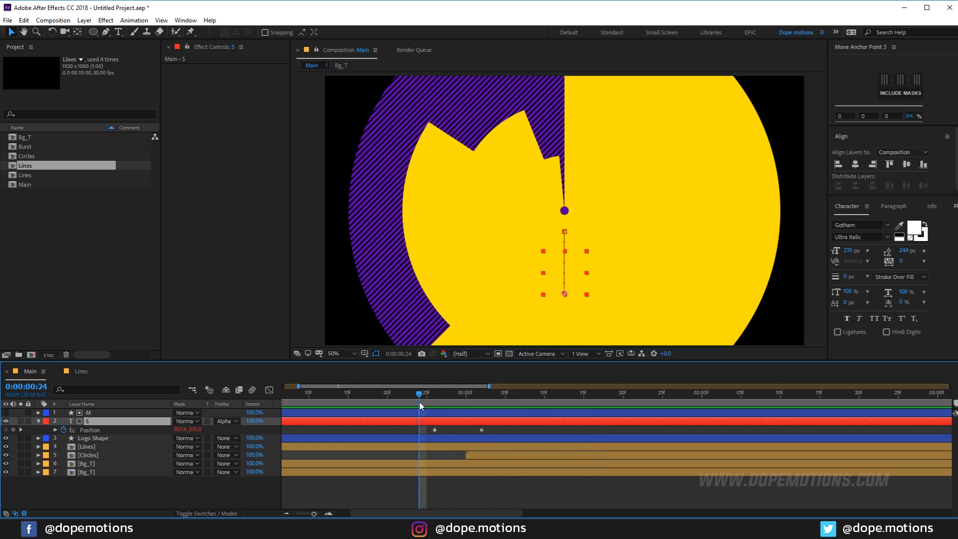
key(minus)
key(space)
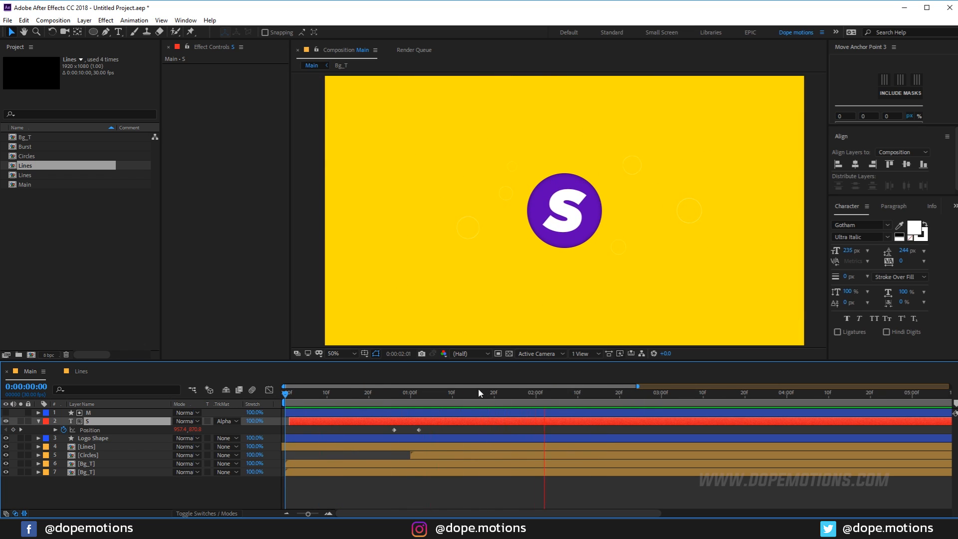
key(space)
key(space)
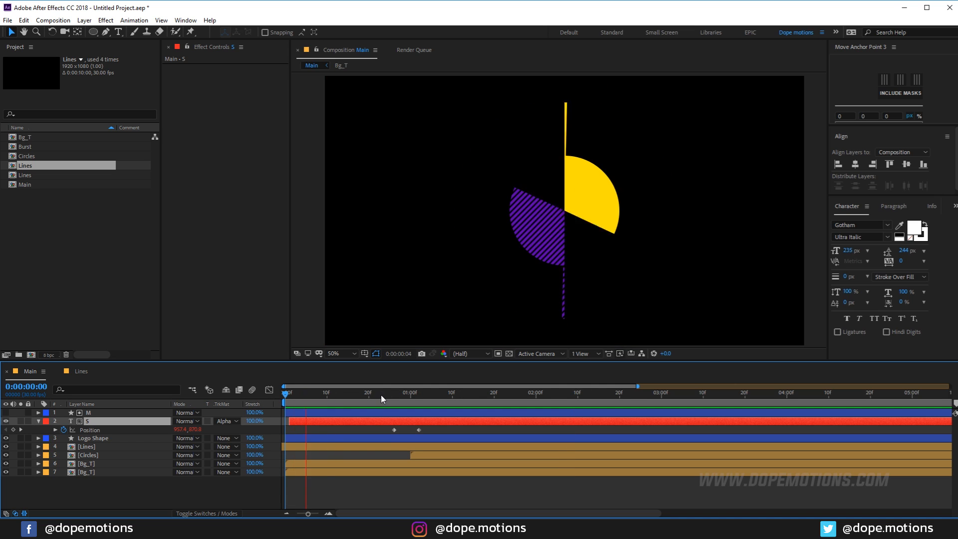
mouse_move(496, 399)
mouse_down()
mouse_move(424, 396)
mouse_move(496, 399)
mouse_move(451, 401)
mouse_move(477, 399)
mouse_up()
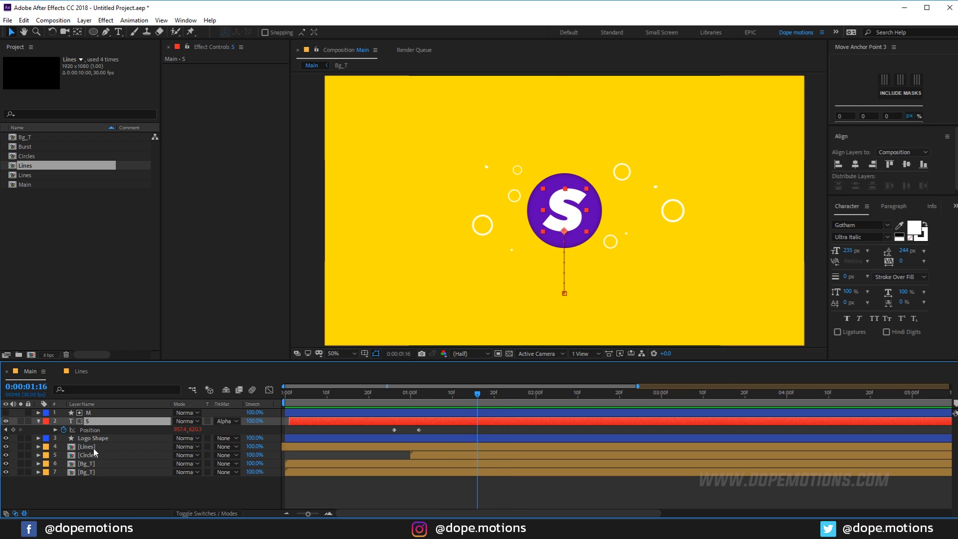
Duplicate the Logo Shape layer, place the copy directly beneath the original, and name it Shadow.
click(39, 421)
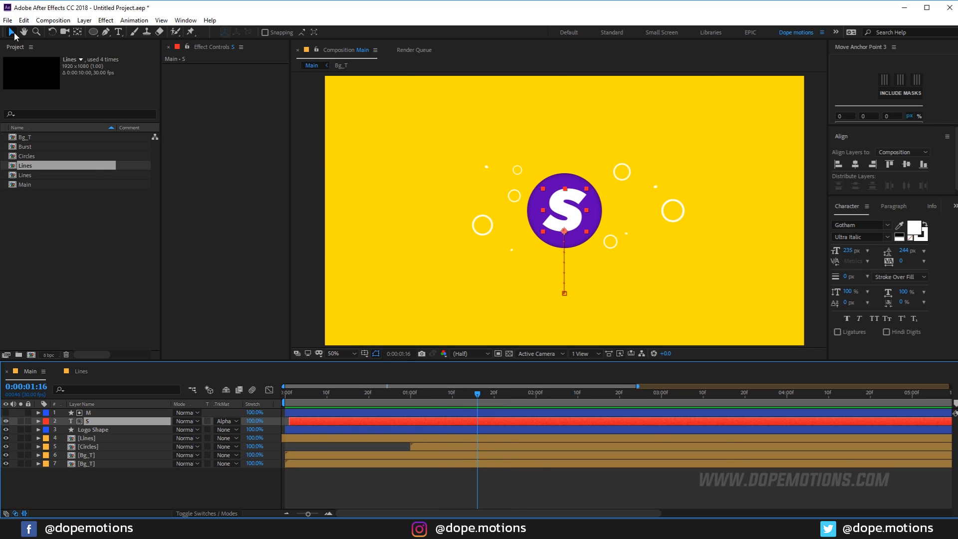
click(92, 435)
click(116, 431)
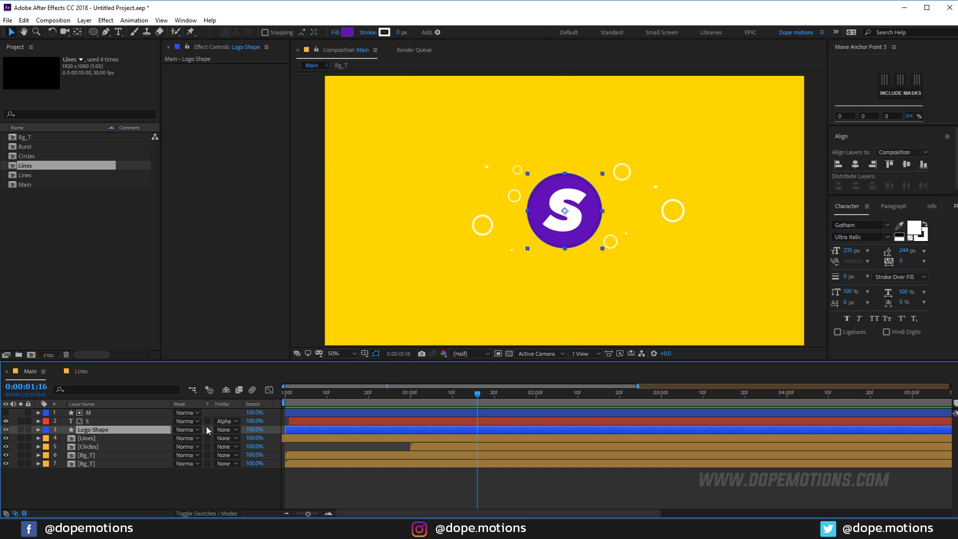
key(ctrl+d)
drag(99, 432, 95, 440)
key(Return)
text(Shadow)
key(Return)
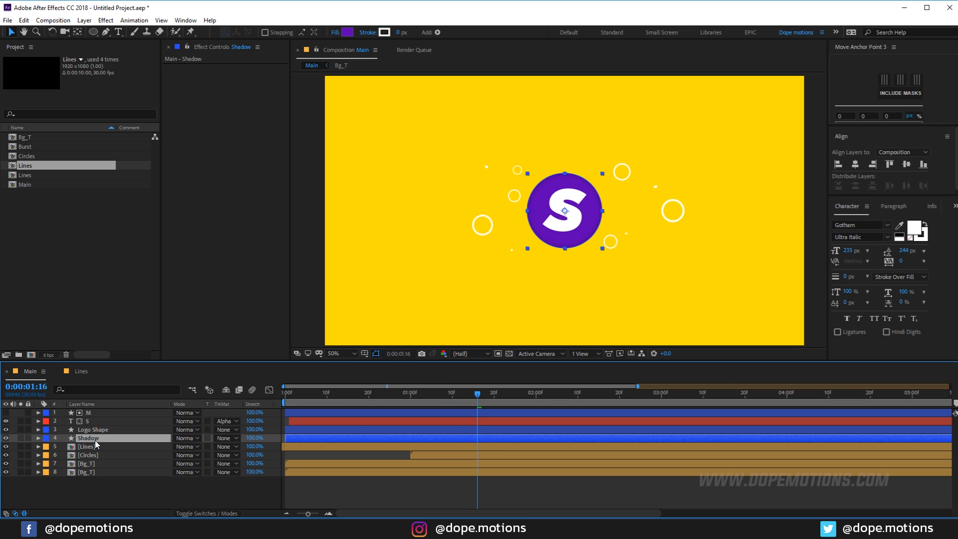
Apply CC Radial Blur to the Shadow layer with the Straight Zoom type and an Amount of 70.
key(ctrl+space)
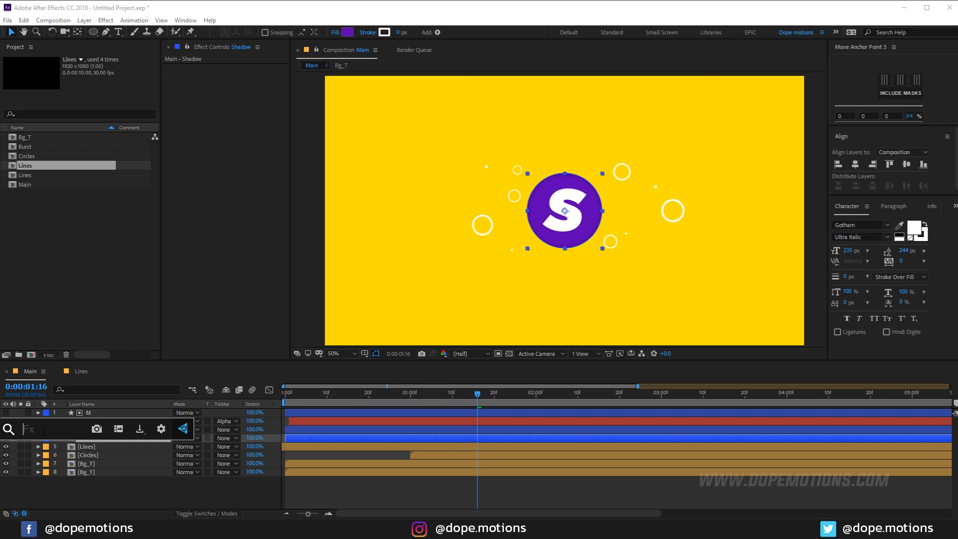
text(cc)
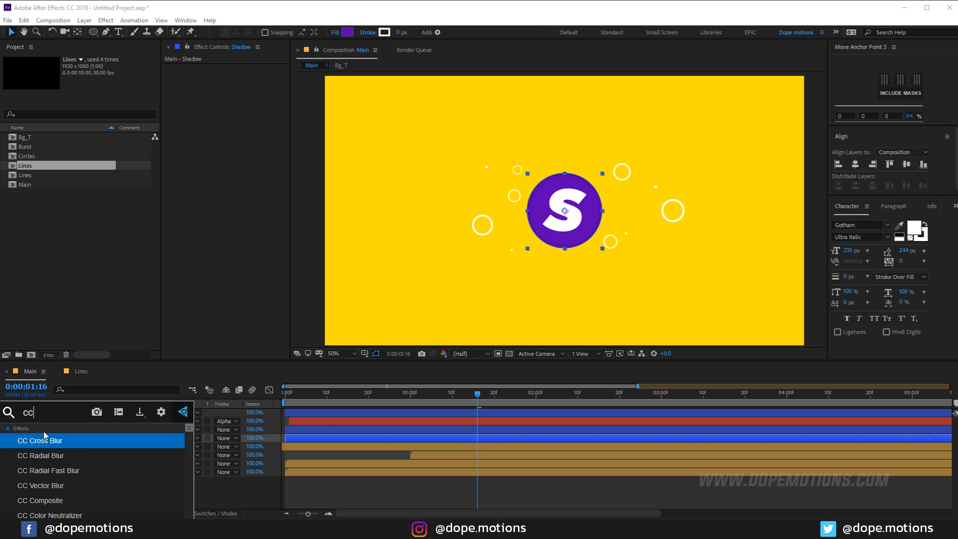
click(58, 454)
click(255, 76)
click(265, 86)
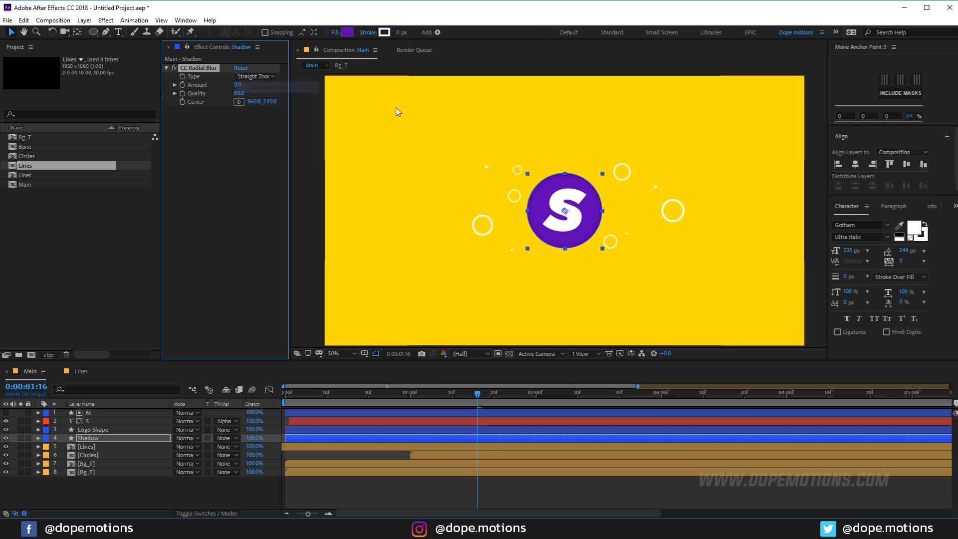
click(238, 87)
text(70)
key(Return)
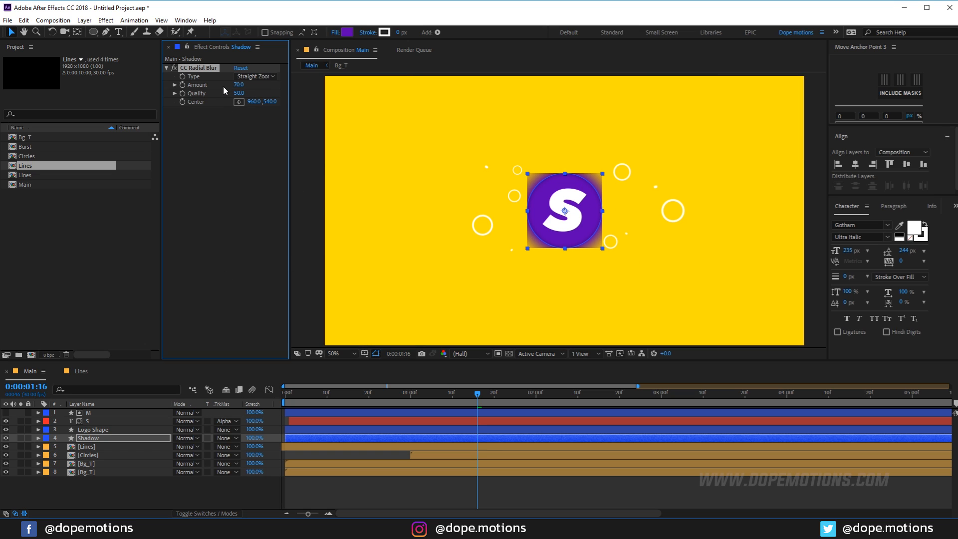
Add the CC Composite effect to the Shadow layer and order CC Radial Blur beneath it.
key(ctrl+space)
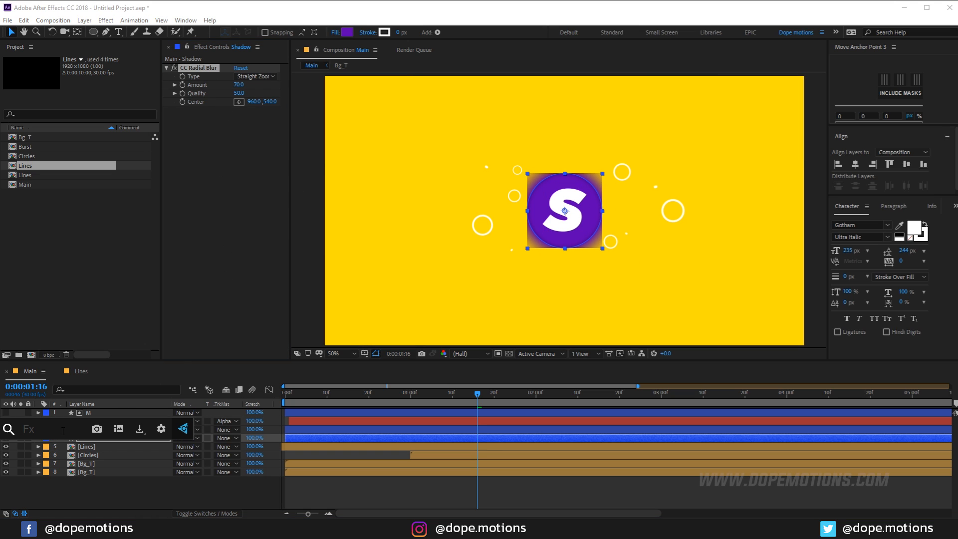
text(cc)
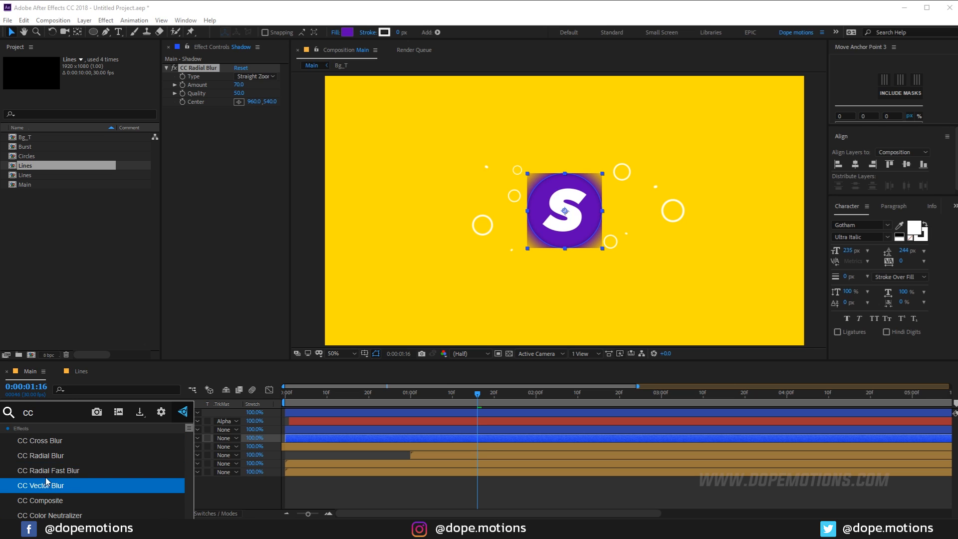
click(43, 501)
drag(199, 69, 202, 142)
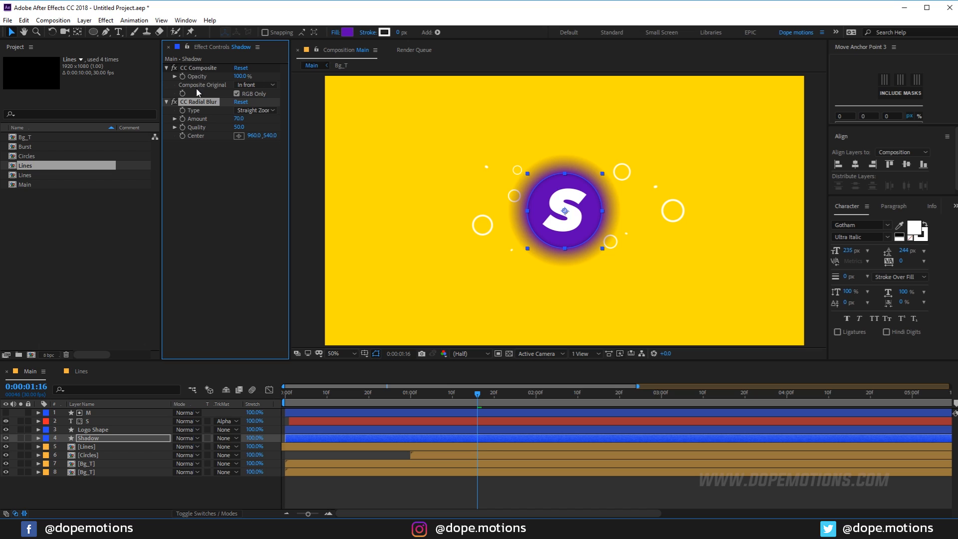
Set the Shadow's CC Radial Blur Center to 416, 100 so the shadow falls diagonally away from the circle.
drag(289, 154, 341, 149)
click(265, 137)
click(455, 102)
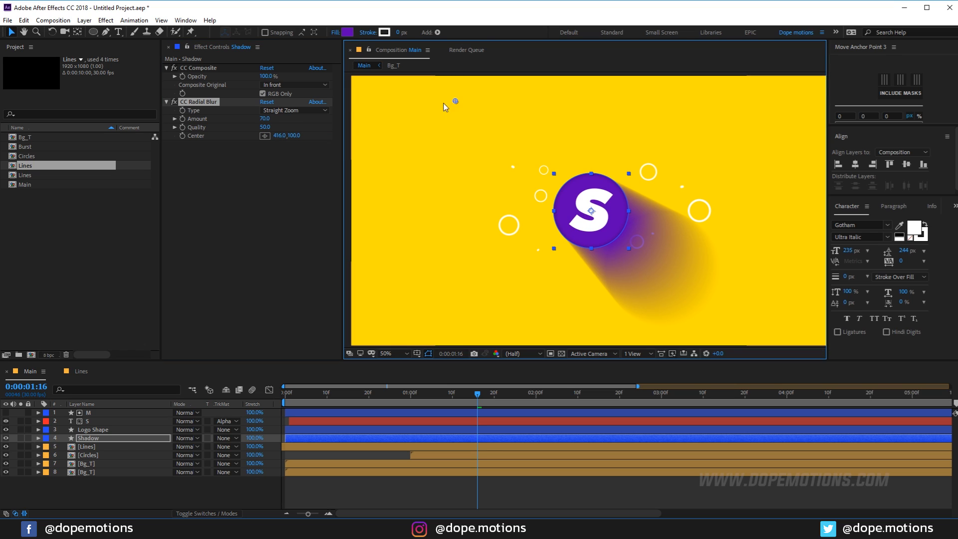
key(comma)
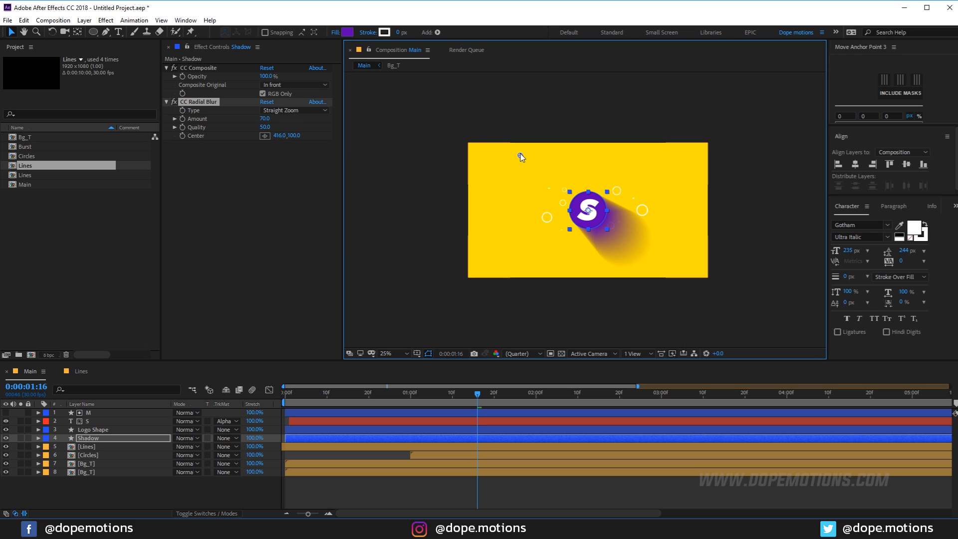
Move the Shadow layer's CC Radial Blur Center to -524, -304, beyond the frame, to lengthen the shadow.
click(403, 105)
key(period)
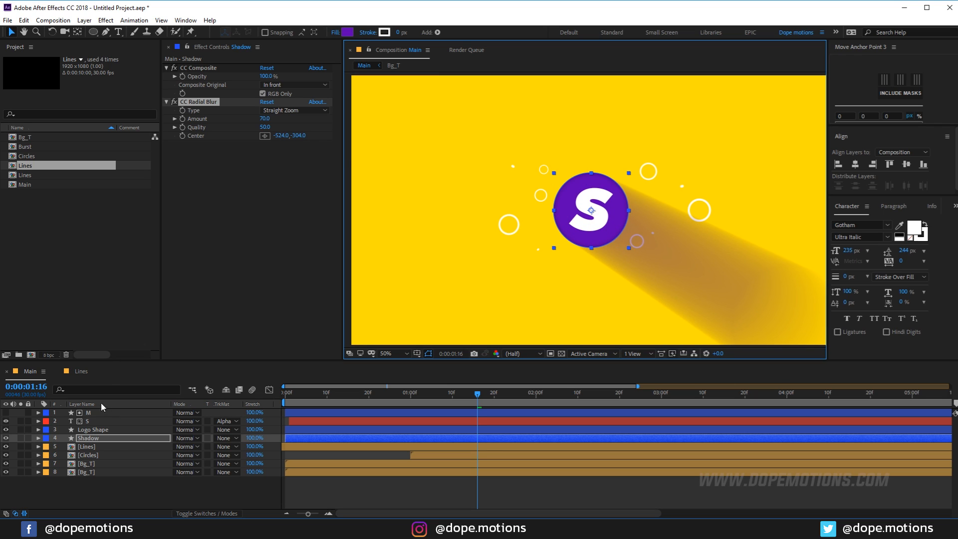
key(Return)
Add a Levels effect to the Shadow layer and set the Alpha channel's Input White to 10.
key(ctrl+space)
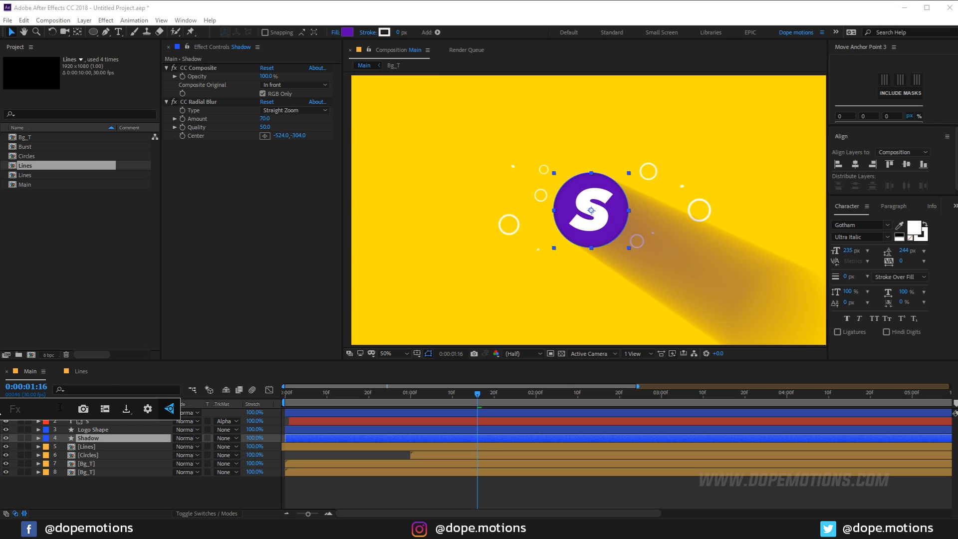
text(lev)
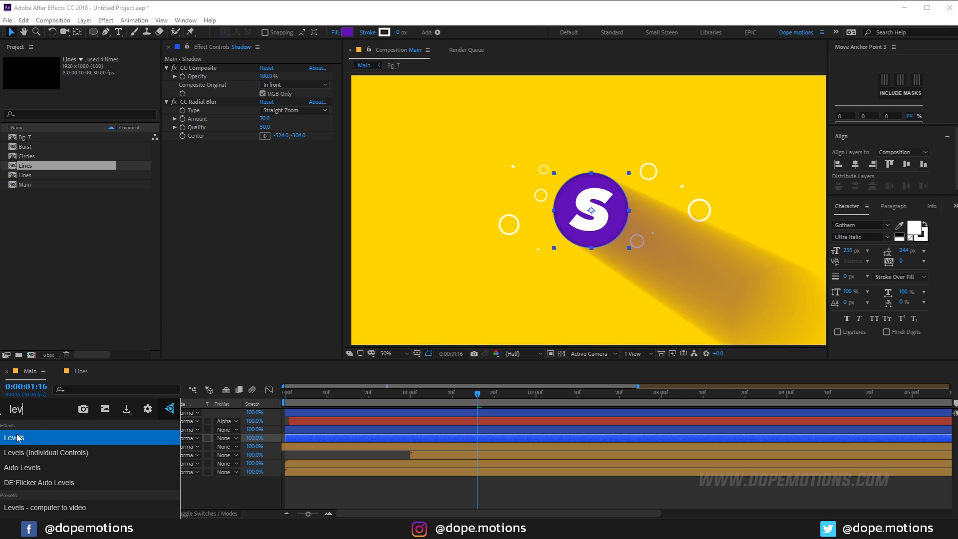
click(17, 437)
click(295, 149)
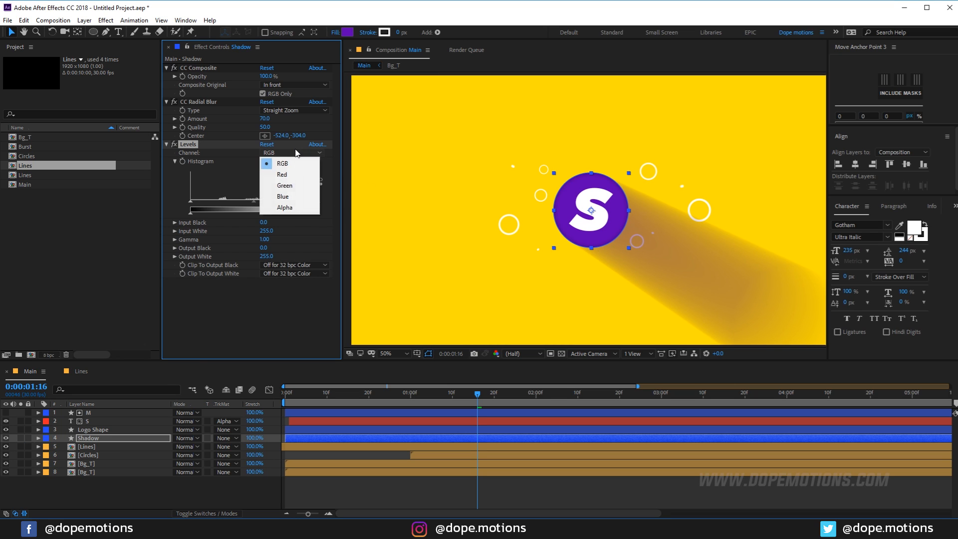
click(285, 207)
drag(318, 201, 197, 213)
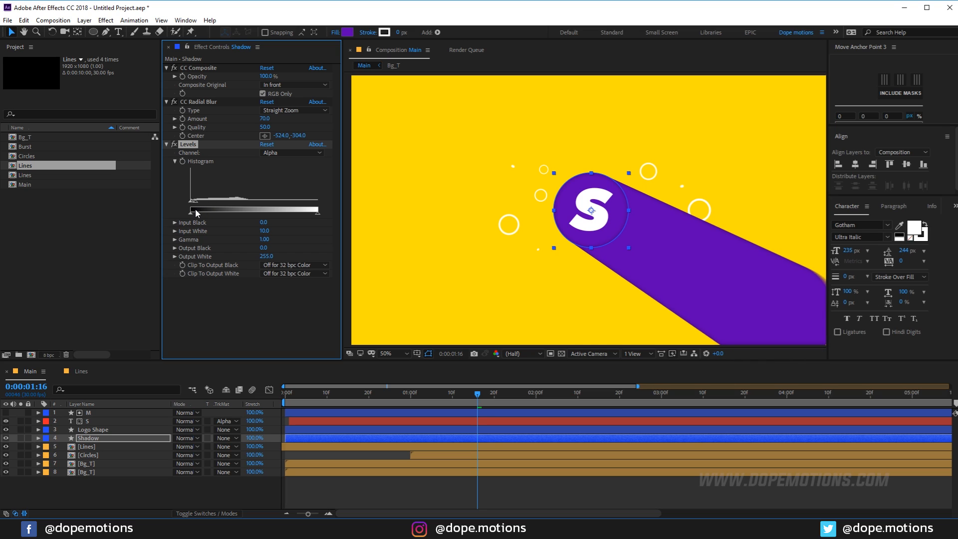
Add a Fill effect to the Shadow layer with the colour black (000000) and an Opacity of 8%.
click(104, 438)
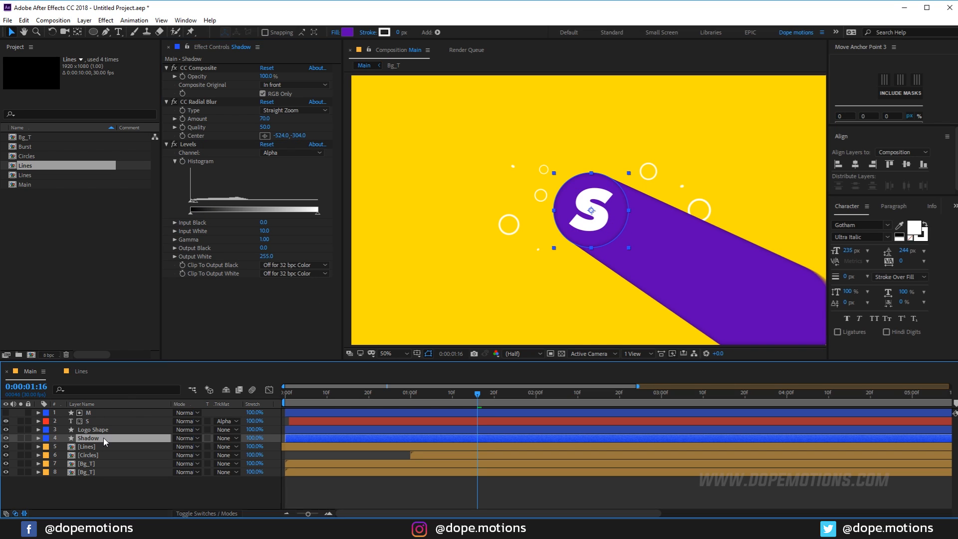
key(ctrl+space)
text(fill)
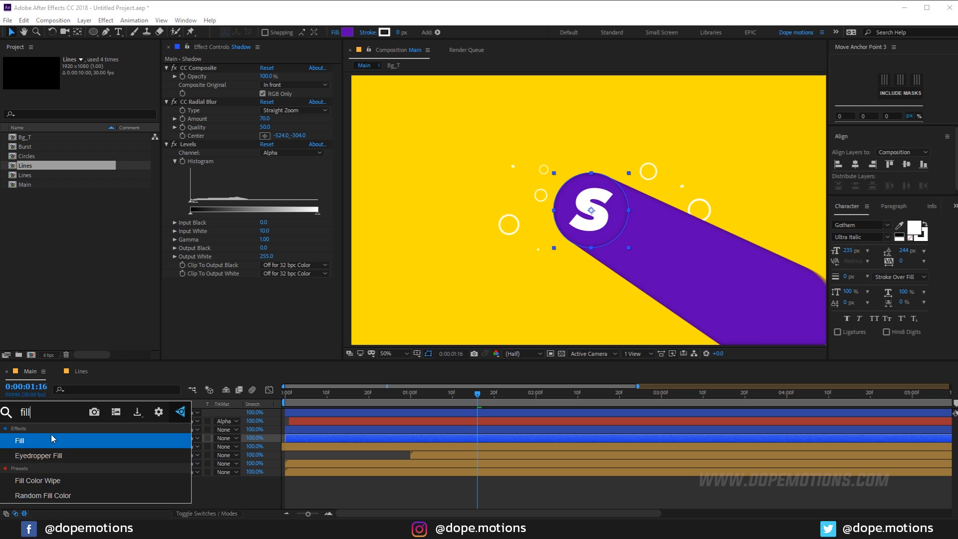
click(40, 440)
click(264, 308)
drag(178, 263, 59, 341)
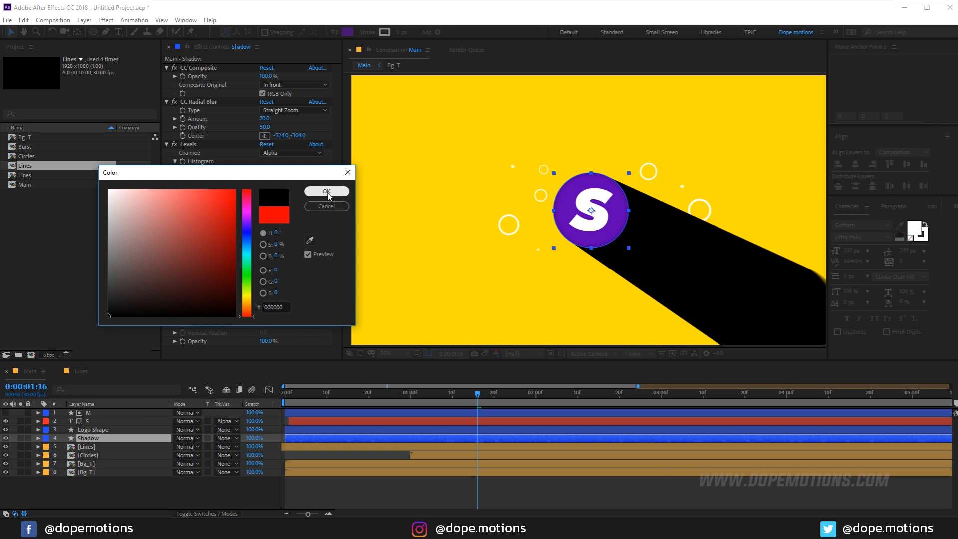
click(326, 191)
click(270, 341)
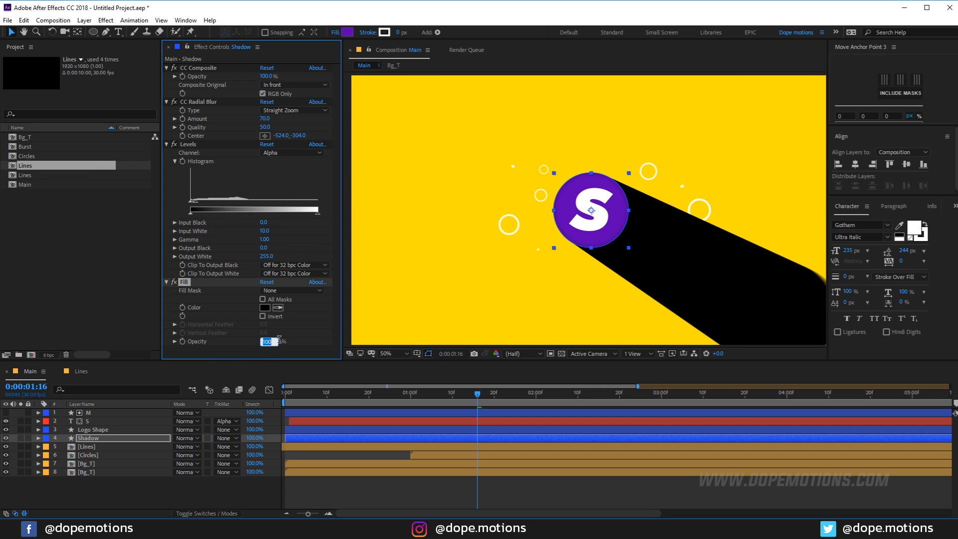
text(8)
key(Return)
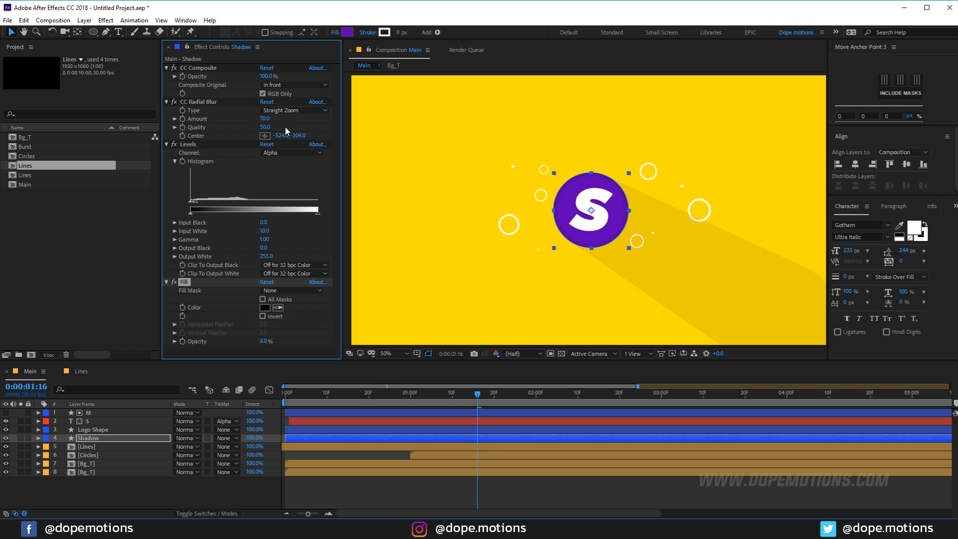
Move the Shadow's CC Radial Blur Center farther outside the frame, to -1004, -580.
key(comma)
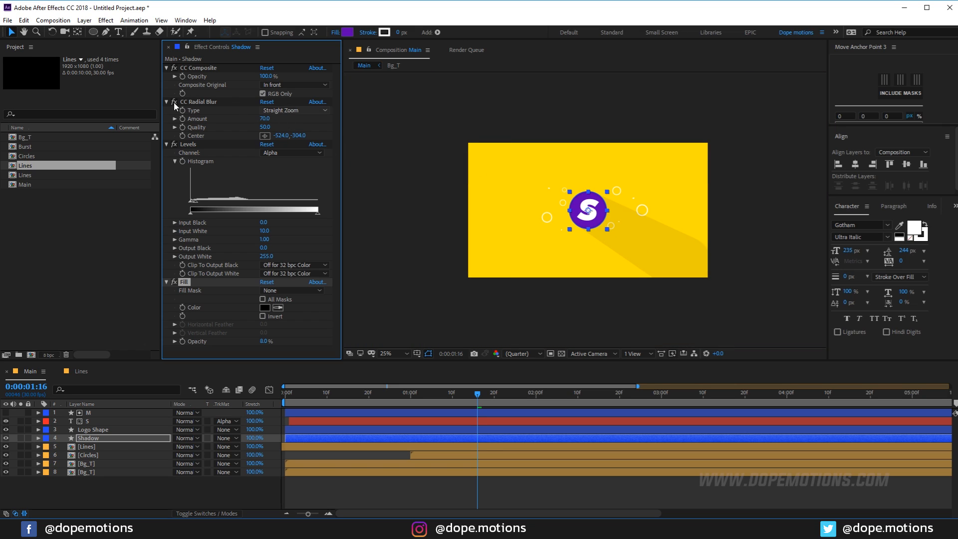
click(196, 103)
drag(403, 104, 344, 72)
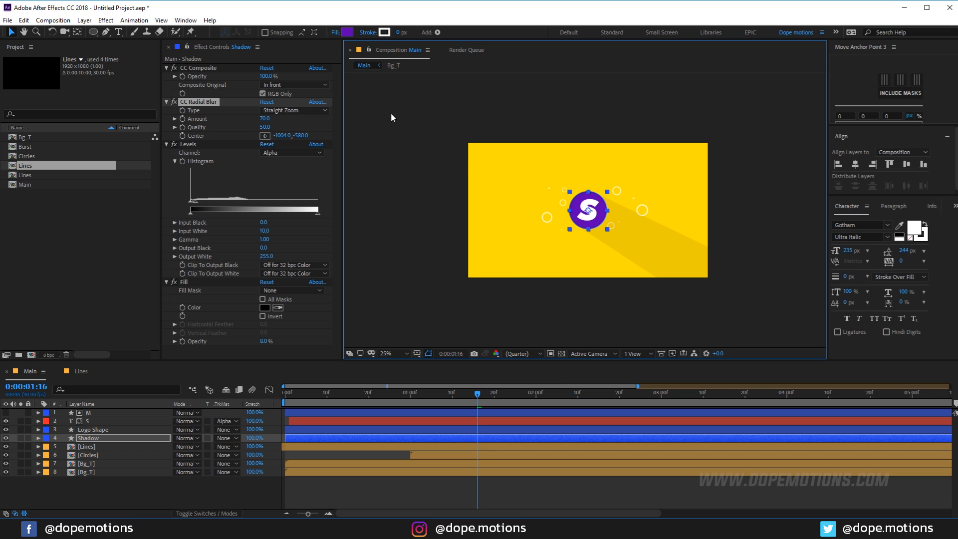
scroll(616, 231, up, 2)
drag(620, 231, 630, 233)
Add a Linear Wipe to the Shadow layer with Transition Completion 40%, Wipe Angle 302° and Feather 600.
click(92, 439)
key(ctrl+space)
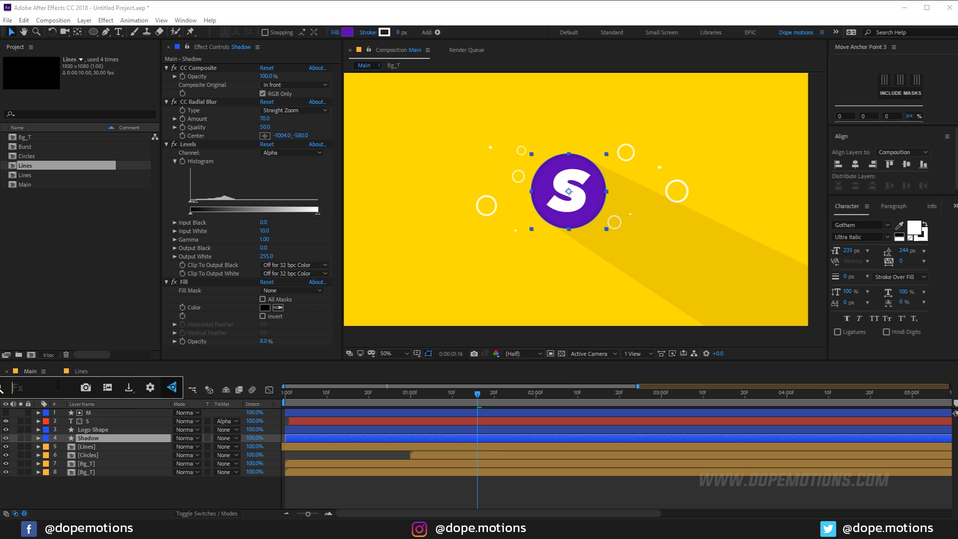
text(line)
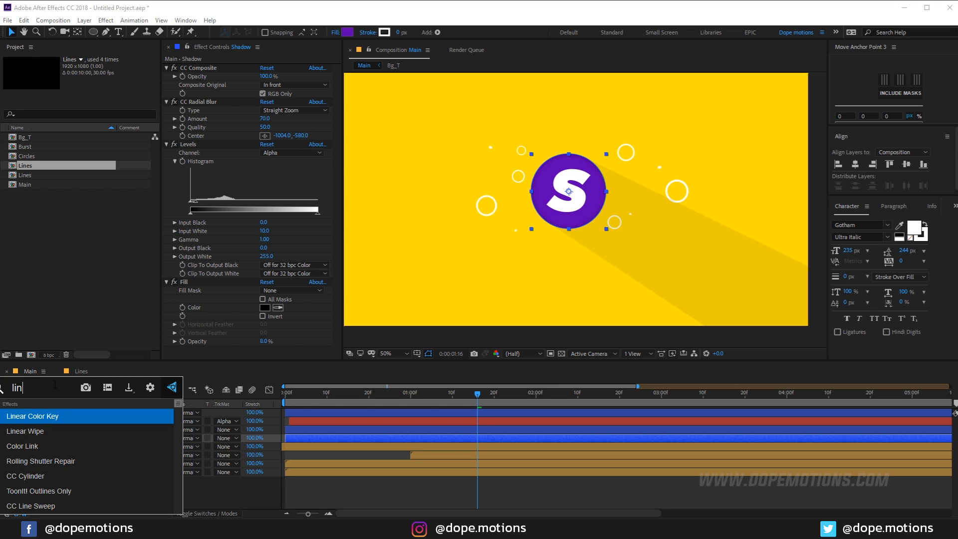
click(42, 431)
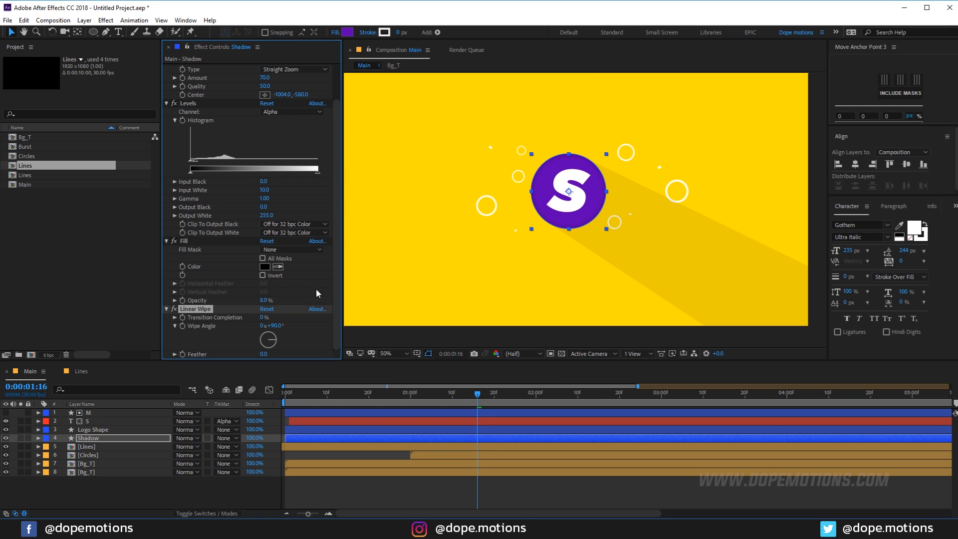
click(261, 318)
click(267, 325)
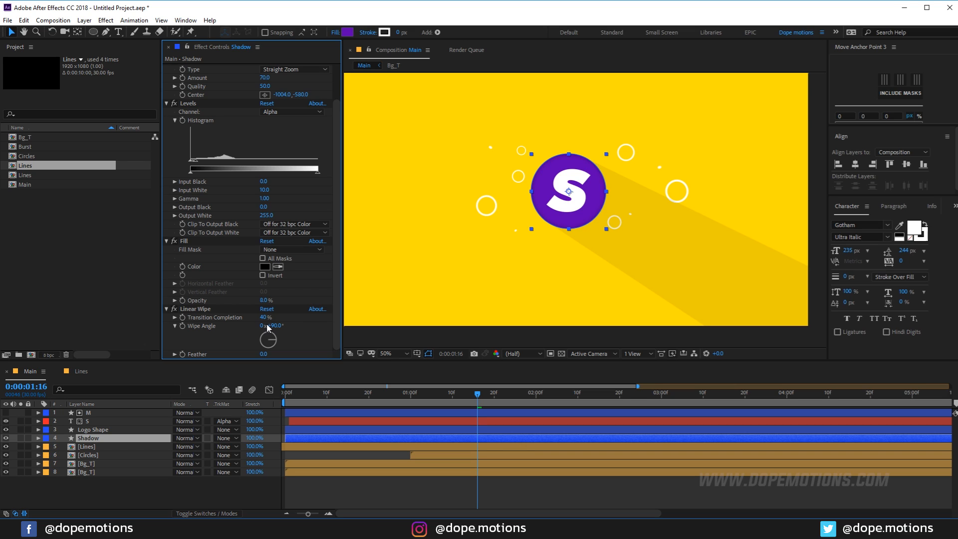
drag(277, 325, 373, 321)
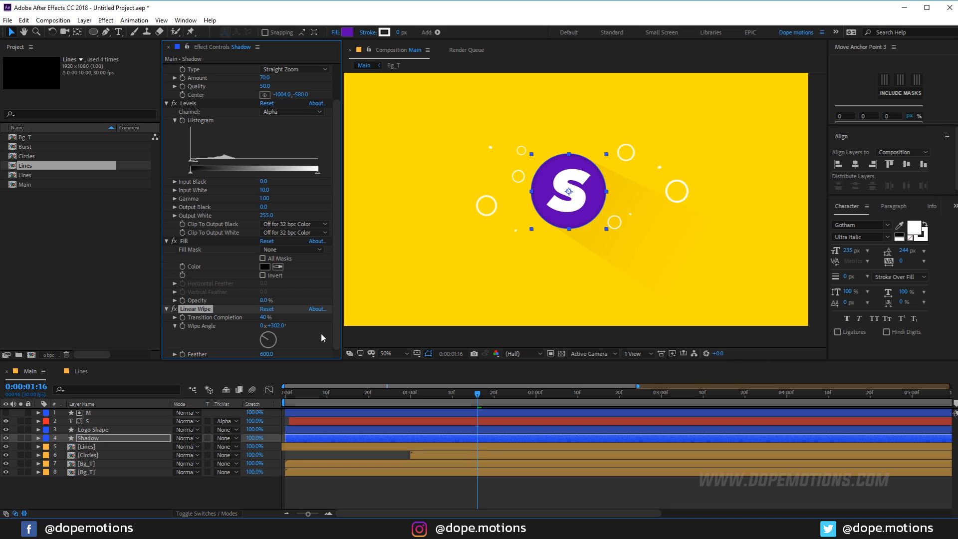
Scrub through the animation, end the work area at 0:00:03:01, and preview it.
drag(569, 233, 587, 255)
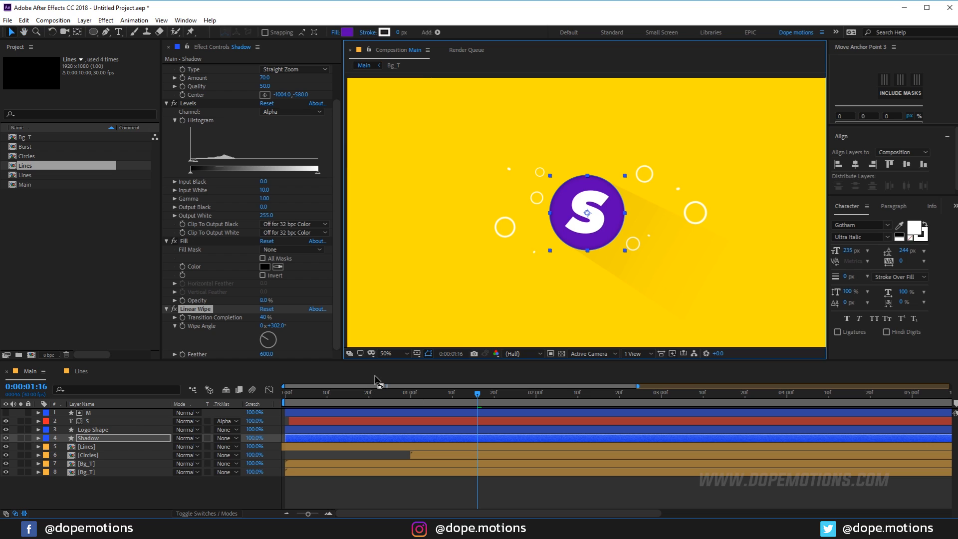
drag(310, 399, 458, 405)
drag(527, 408, 528, 408)
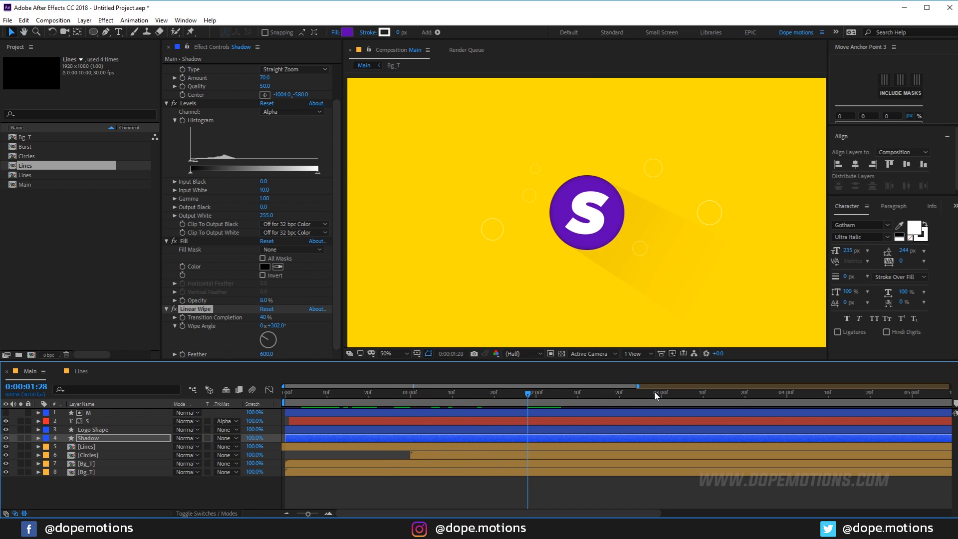
key(space)
drag(601, 405, 666, 403)
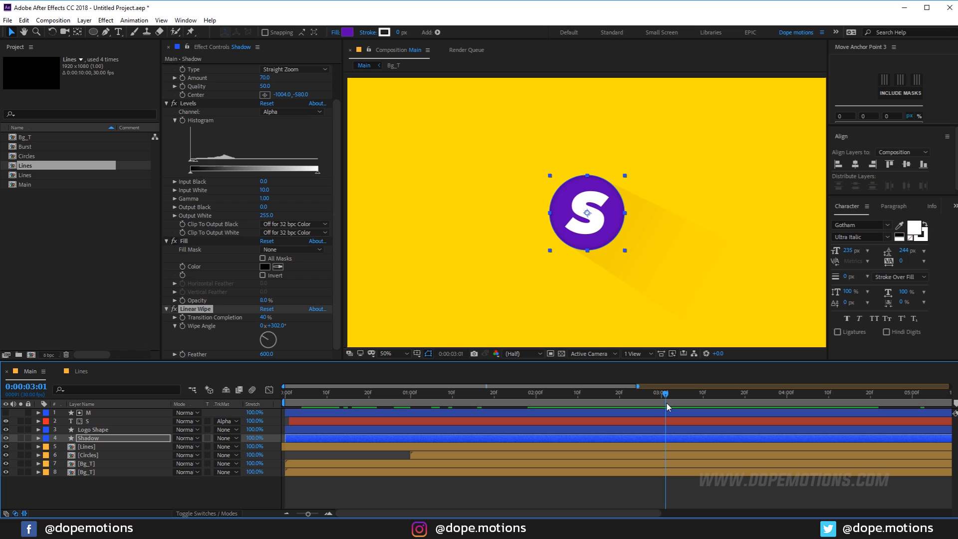
key(n)
key(space)
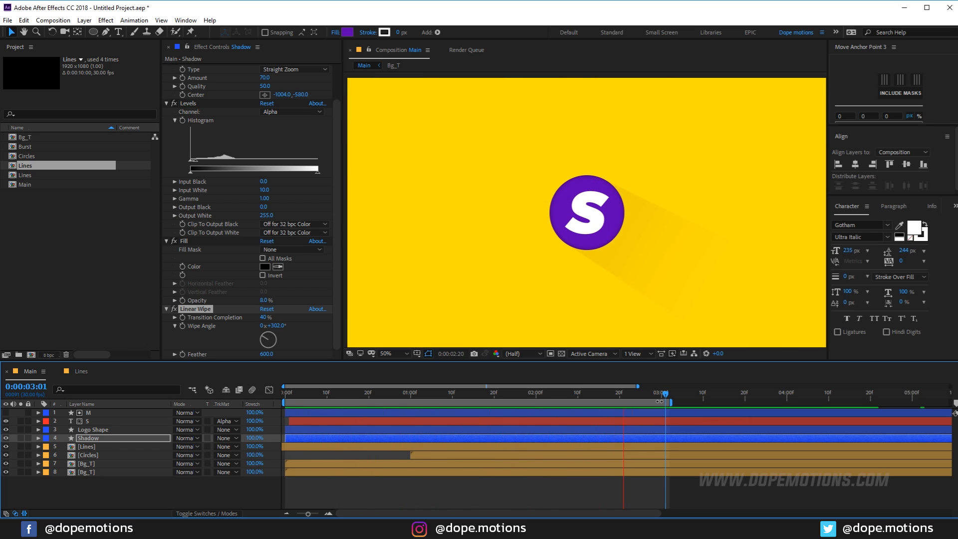
Open the Lines precomposition at 0:00:01:14 and add a Fill effect to its first Lines layer.
drag(441, 410, 473, 407)
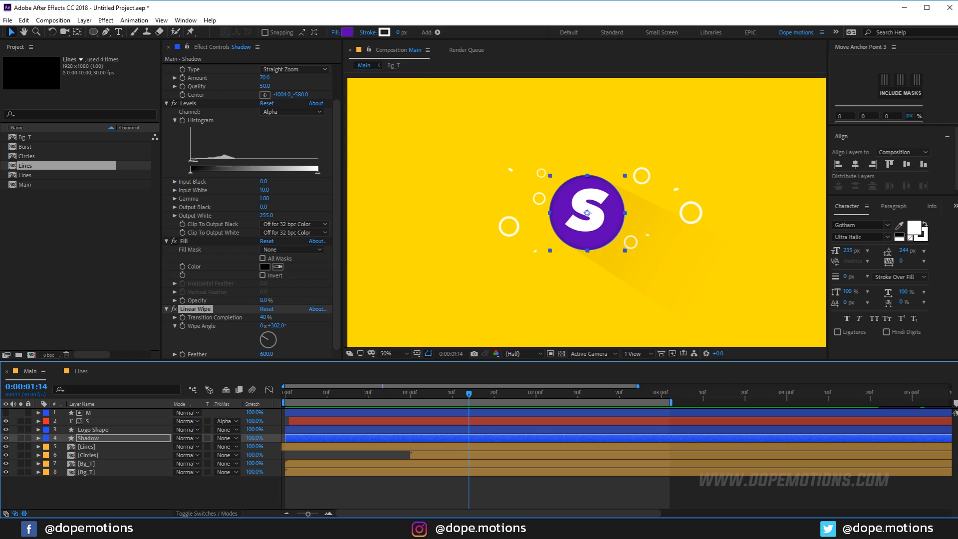
click(88, 445)
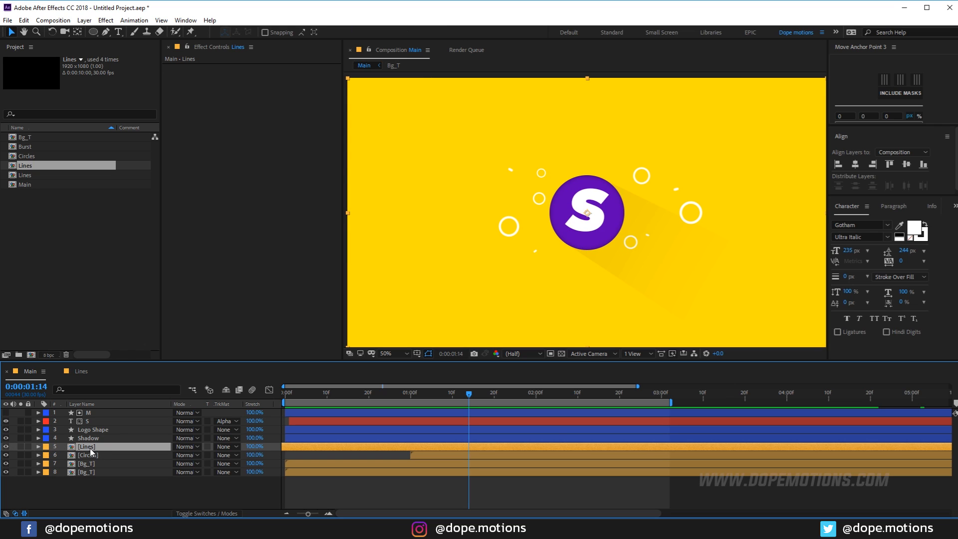
double_click(86, 446)
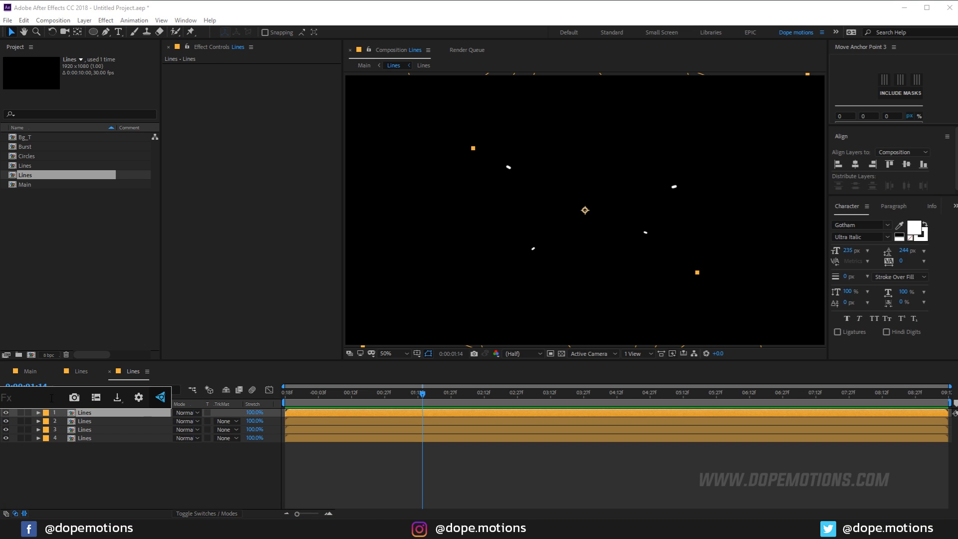
text(fill)
key(Return)
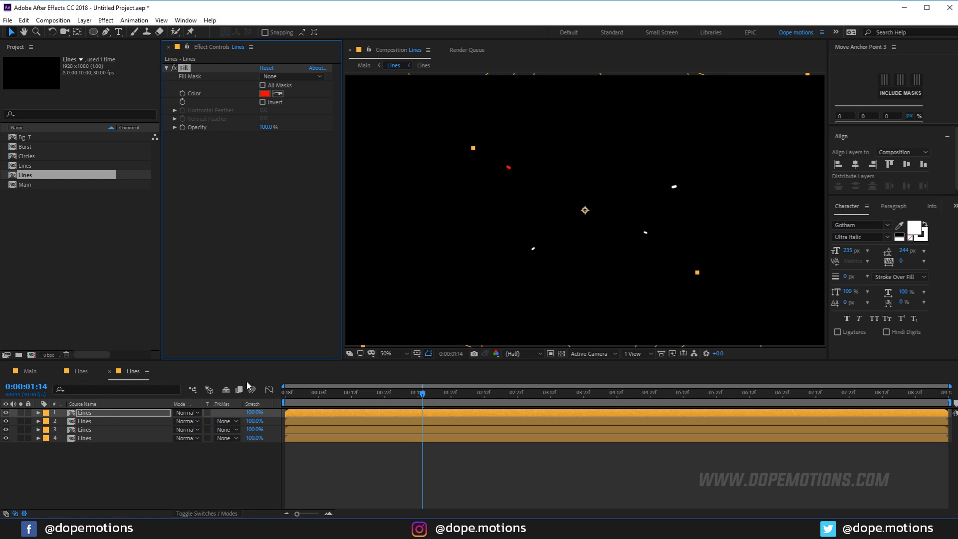
Sample the logo circle's purple in the Main composition and use it as the Fill colour of the first Lines layer.
click(78, 371)
click(36, 374)
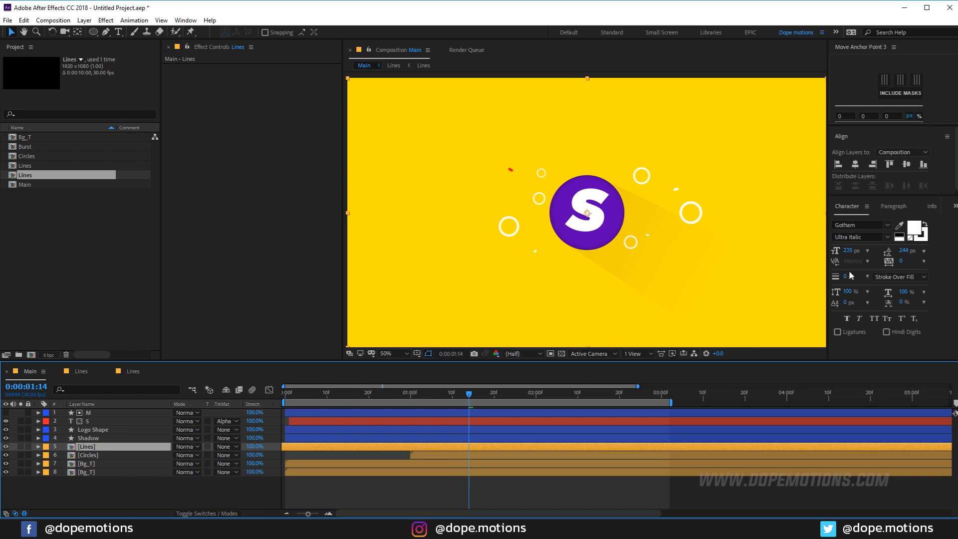
click(900, 225)
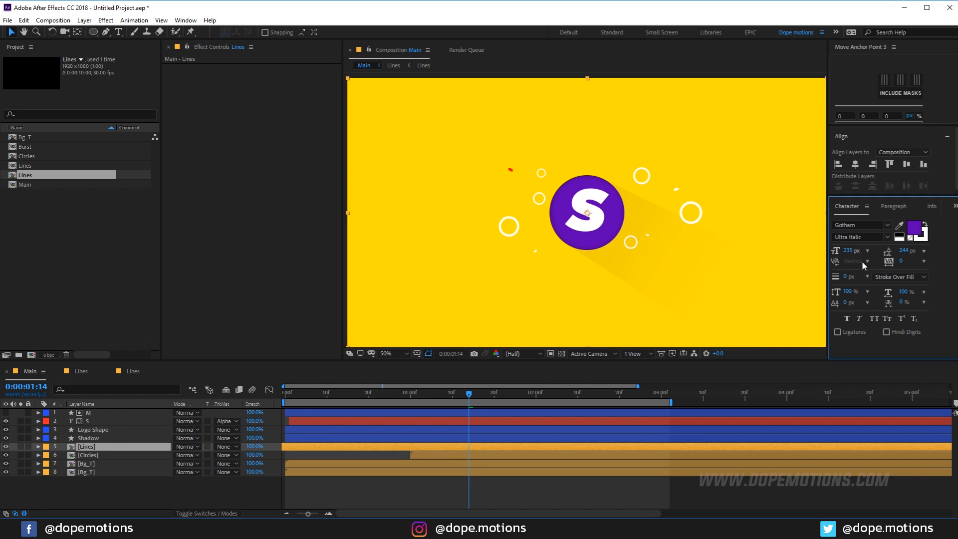
click(131, 371)
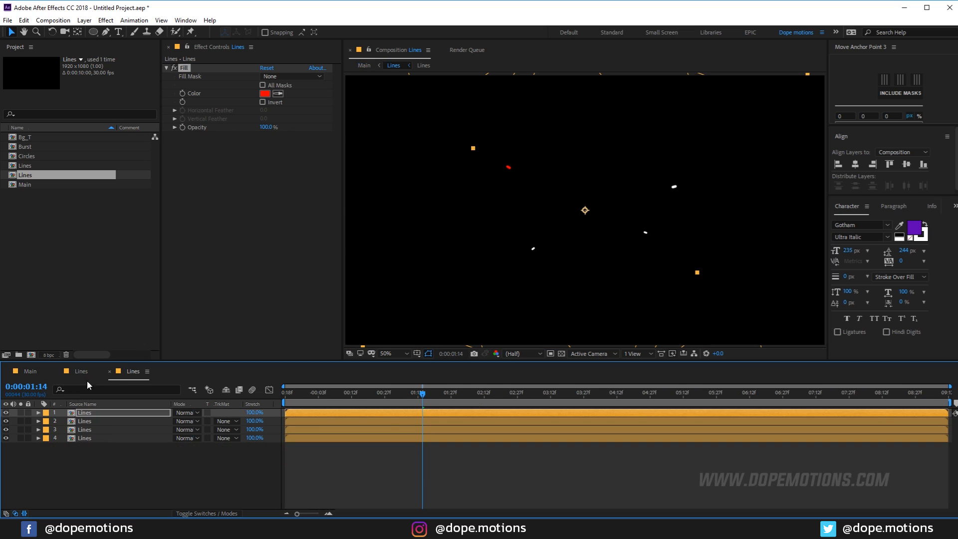
click(279, 93)
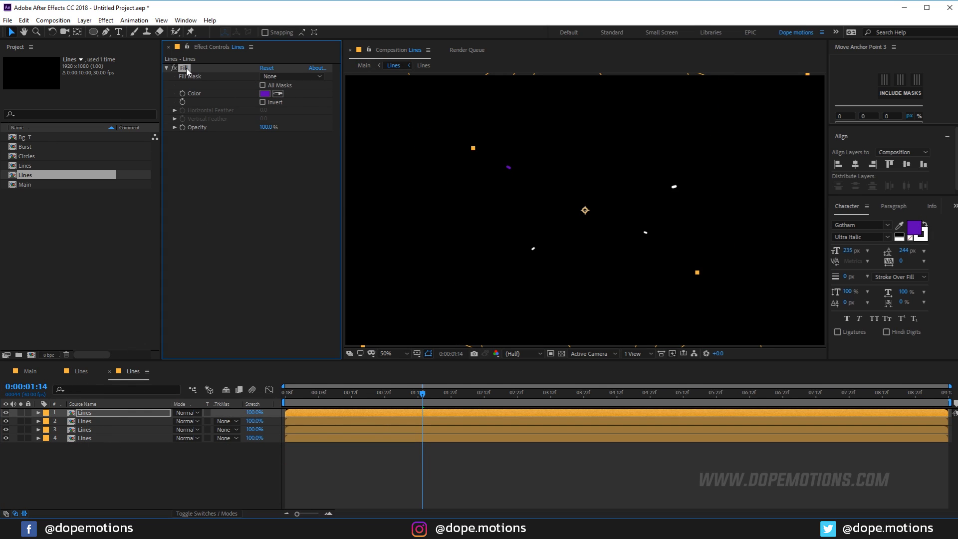
Copy the purple Fill effect to the third Lines layer and to the first and fifth Burst layers in the Circles composition.
click(83, 432)
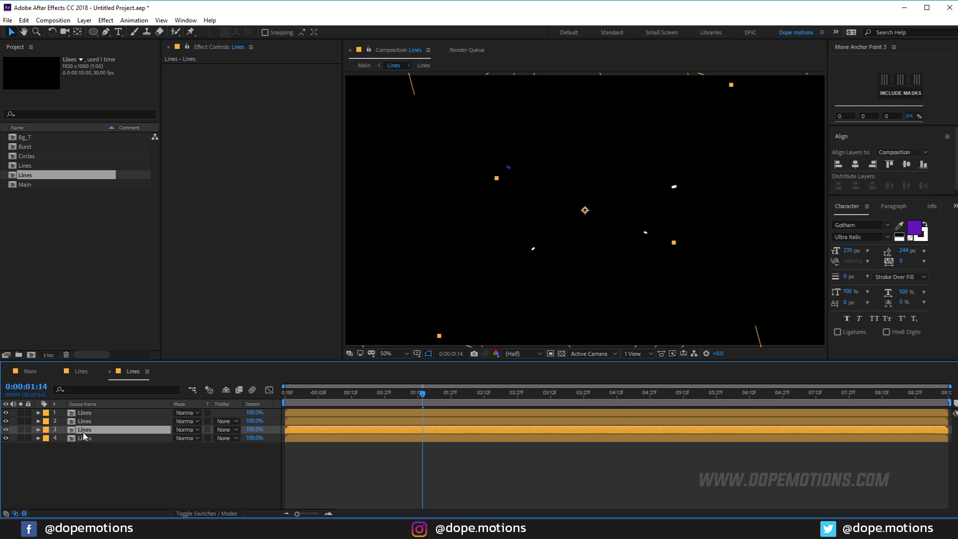
key(ctrl+v)
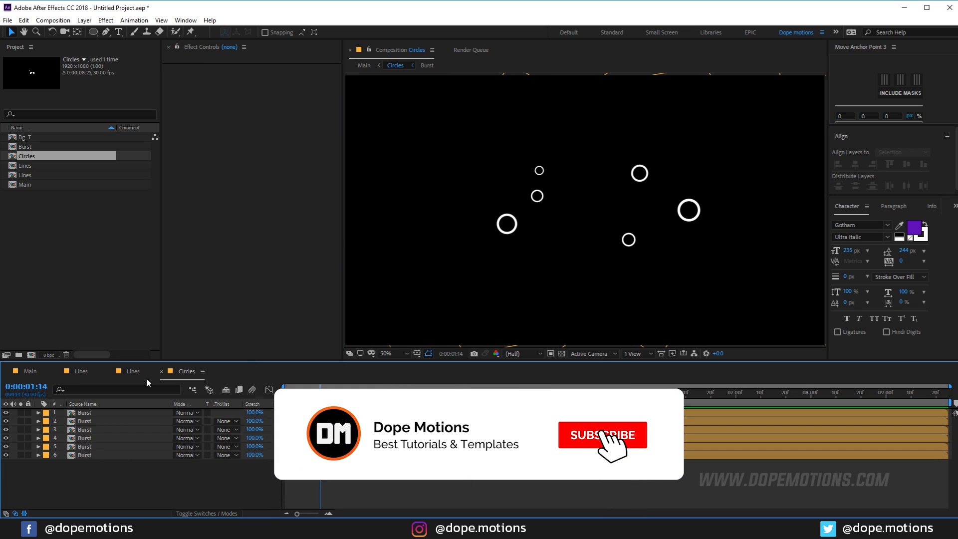
click(89, 412)
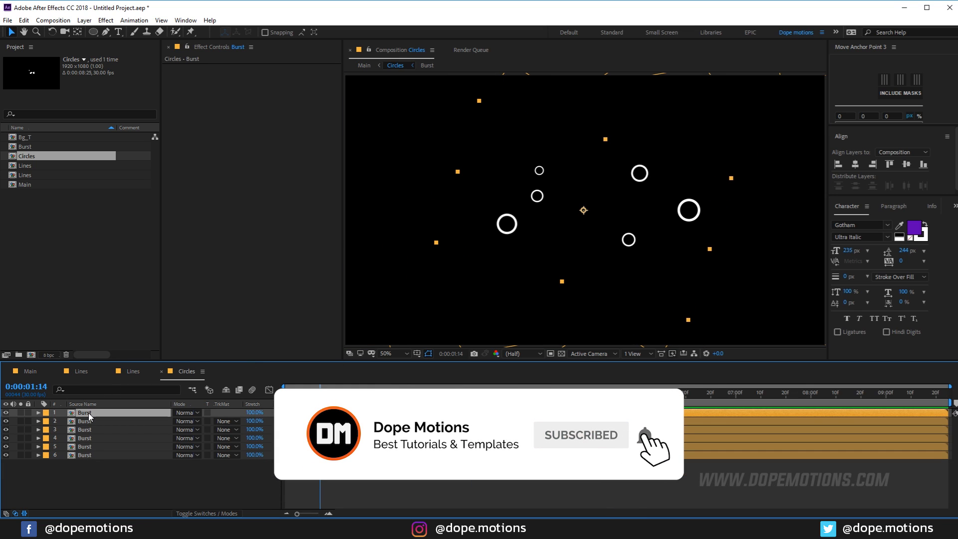
key(ctrl+v)
click(93, 446)
key(ctrl+v)
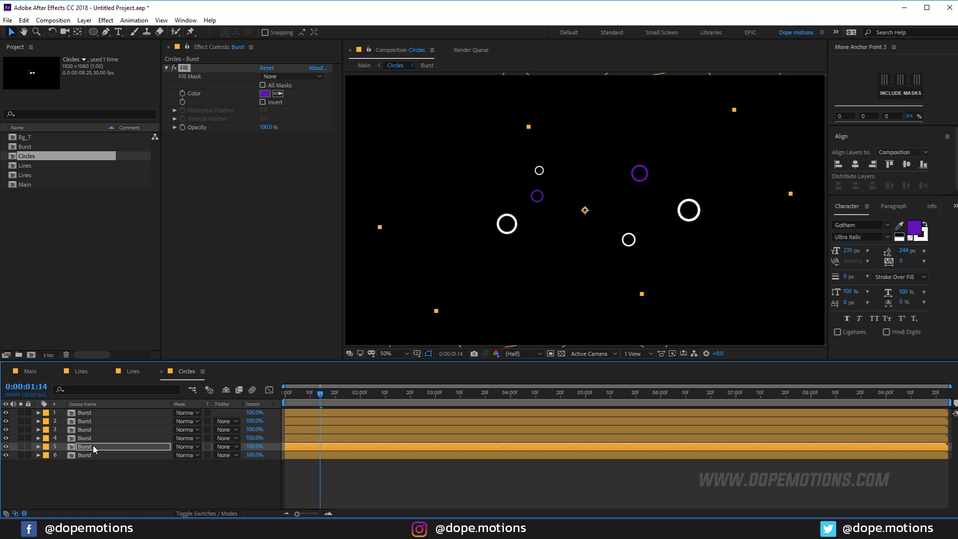
Return to the Main composition and preview the recoloured animation from the first frame.
click(31, 371)
mouse_move(469, 394)
mouse_down()
mouse_move(533, 394)
mouse_move(394, 395)
mouse_move(481, 394)
mouse_up()
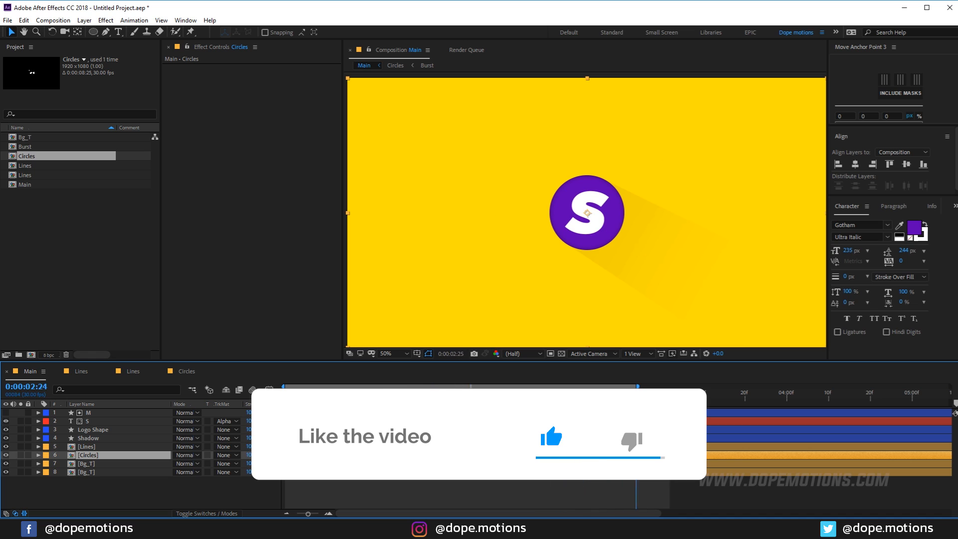
key(Home)
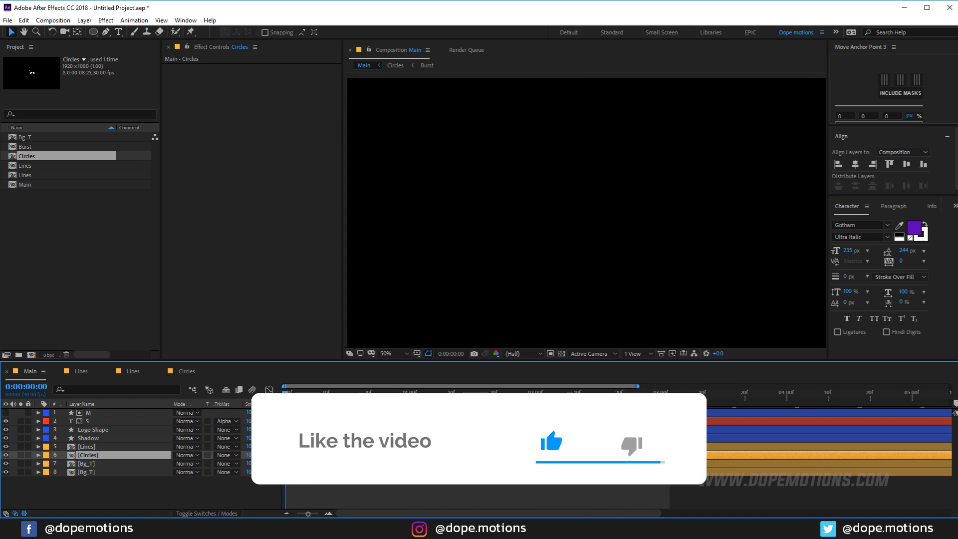
key(space)
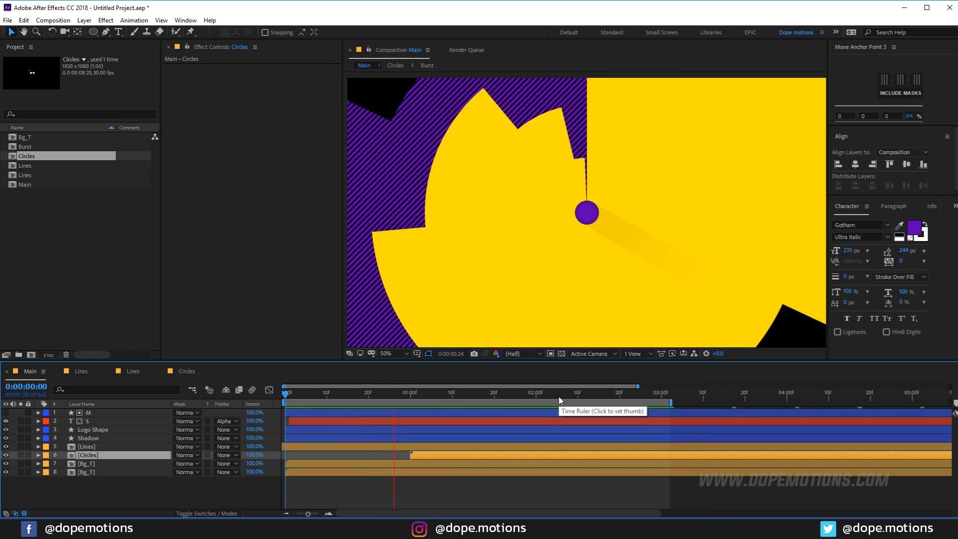